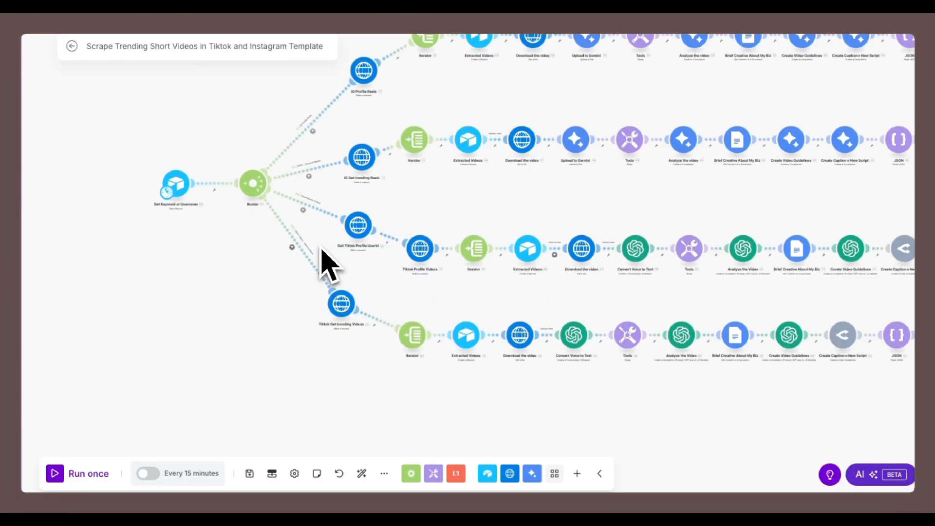
pyautogui.moveTo(239, 98); pyautogui.dragTo(116, 162)
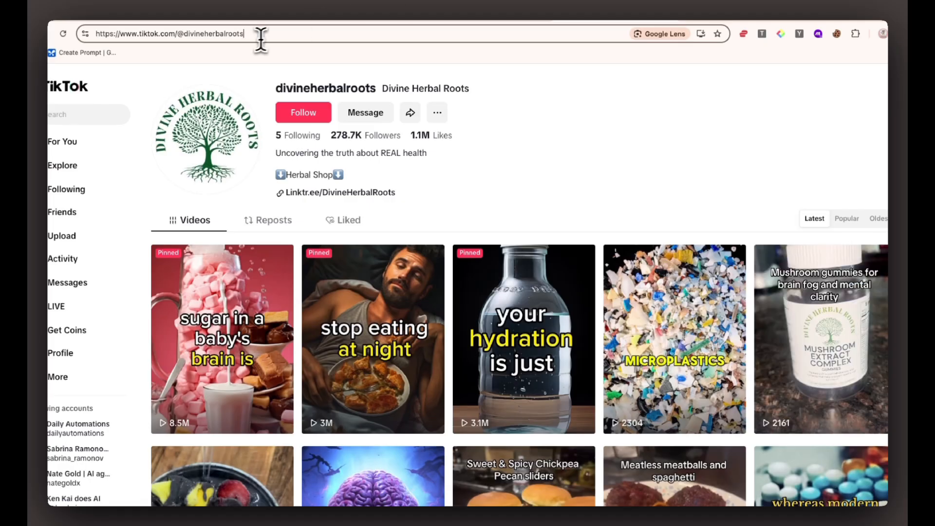
pyautogui.moveTo(261, 35); pyautogui.dragTo(176, 34)
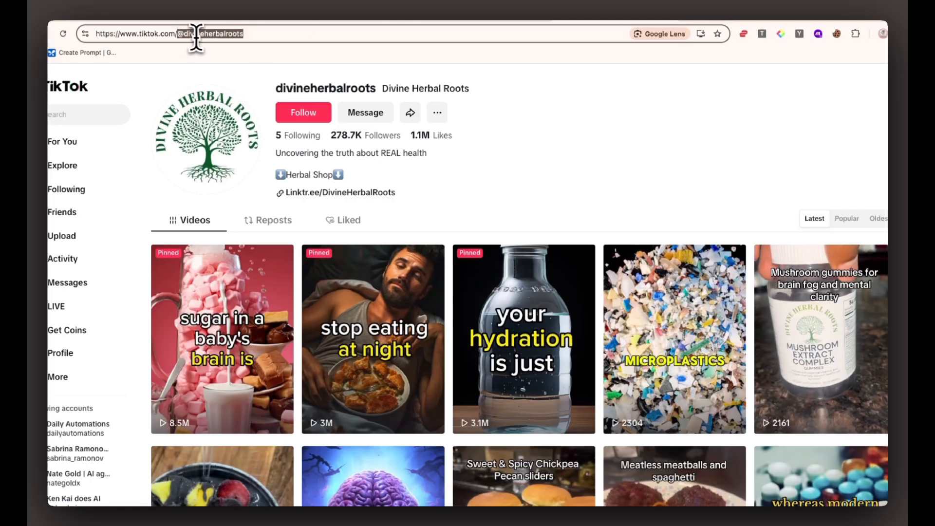
pyautogui.rightClick(201, 39)
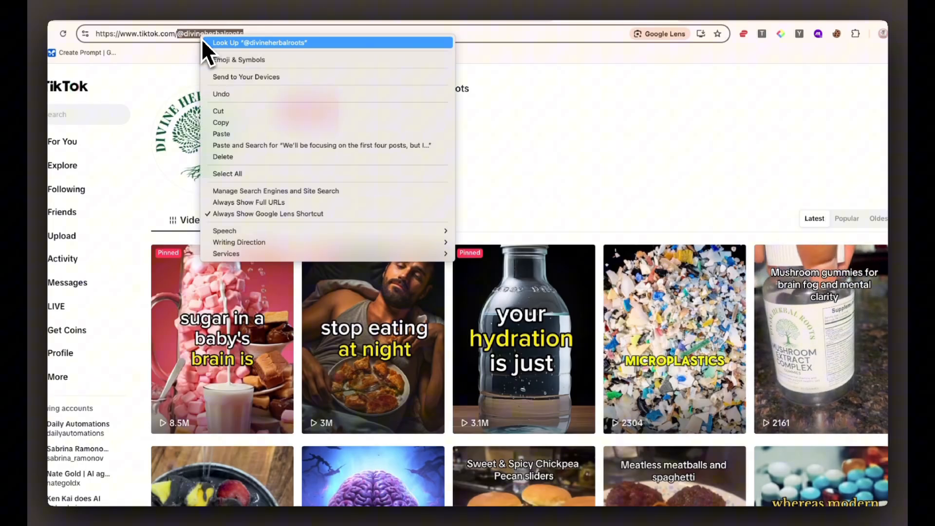
pyautogui.click(223, 122)
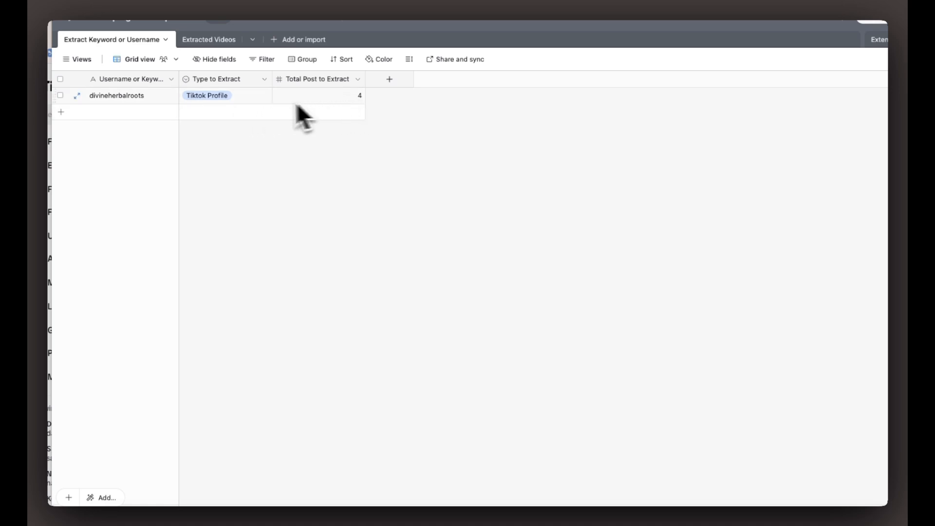
# - In Airtable, set the divineherbalroots record's Type to Extract to Tiktok Profile and select its Total Post to Extract value
pyautogui.click(265, 96)
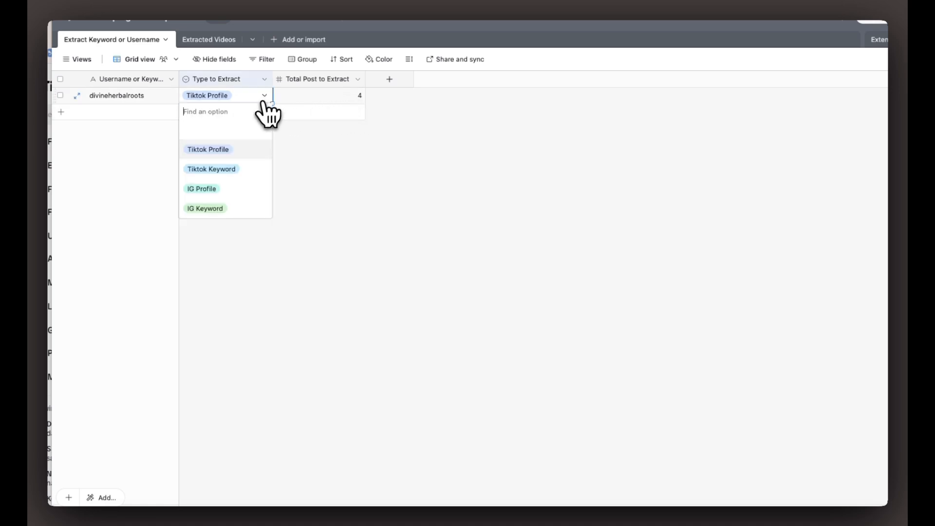
pyautogui.click(235, 149)
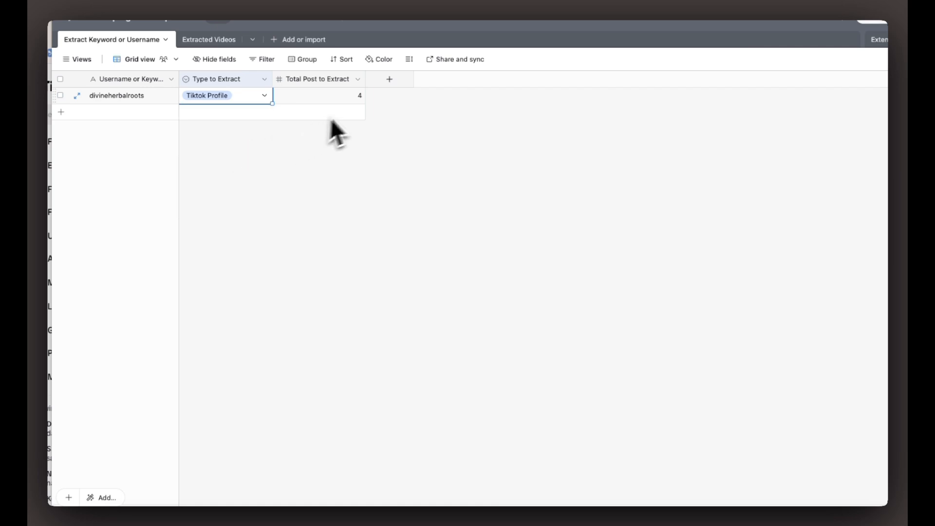
pyautogui.click(357, 98)
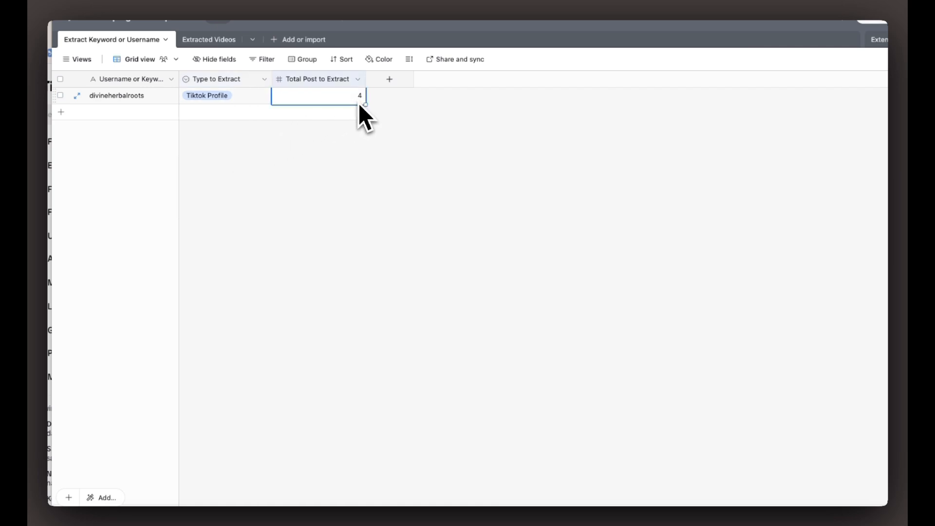
pyautogui.click(390, 144)
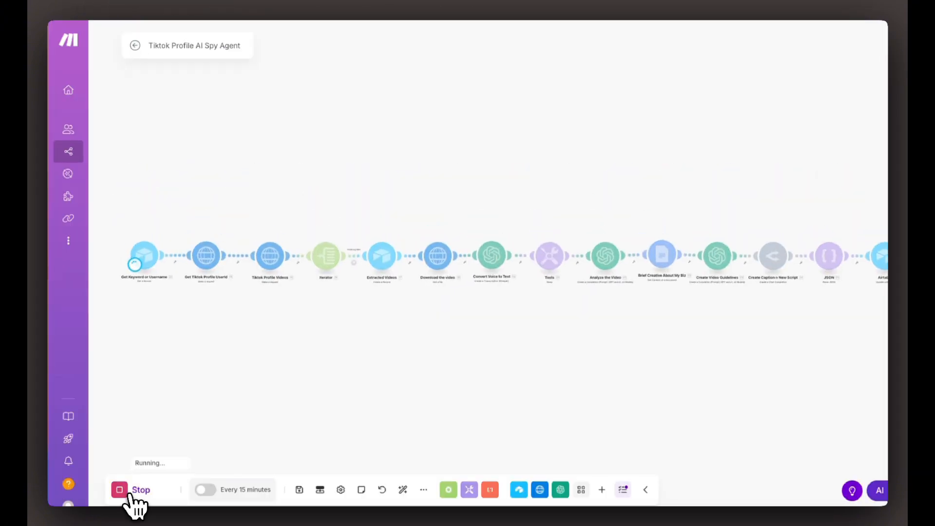
pyautogui.scroll(-3, 526, 367)
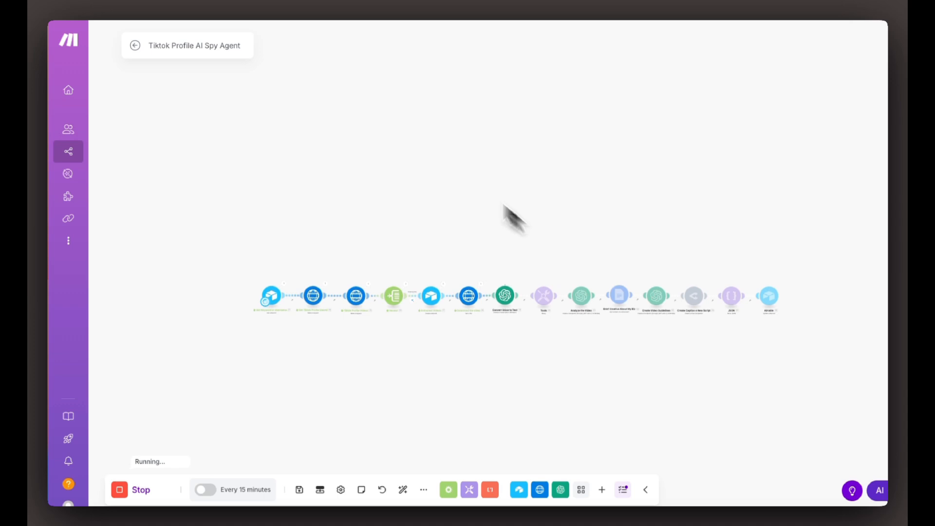
pyautogui.moveTo(511, 215); pyautogui.dragTo(441, 166)
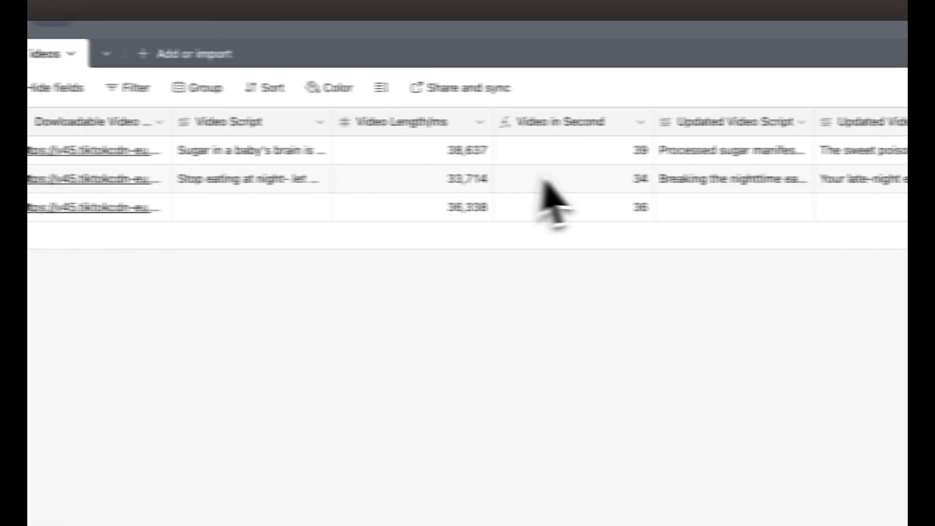
# - Examine the Extracted Videos table's captions, engagement figures, video analyses, guideline summaries, links and scripts for each extracted post
pyautogui.hscroll(-10, 302, 416)
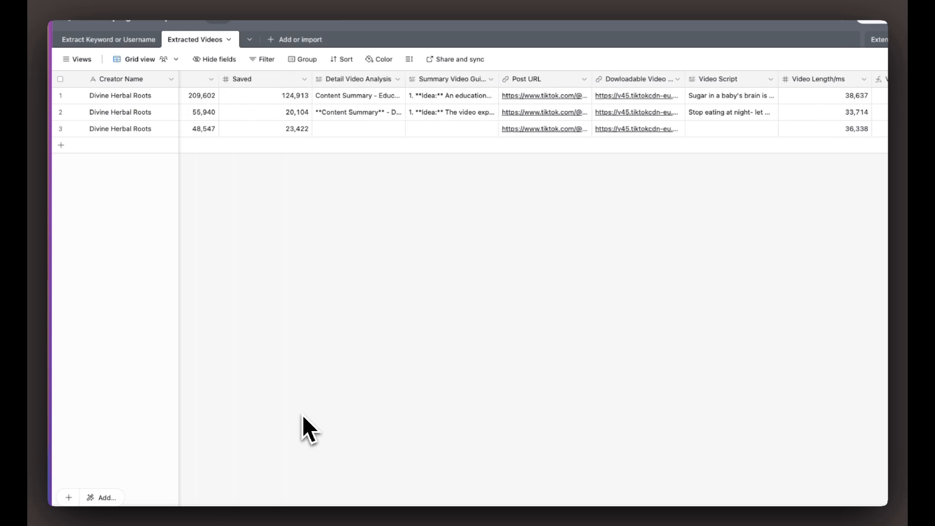
pyautogui.hscroll(6, 302, 415)
pyautogui.hscroll(-15, 302, 415)
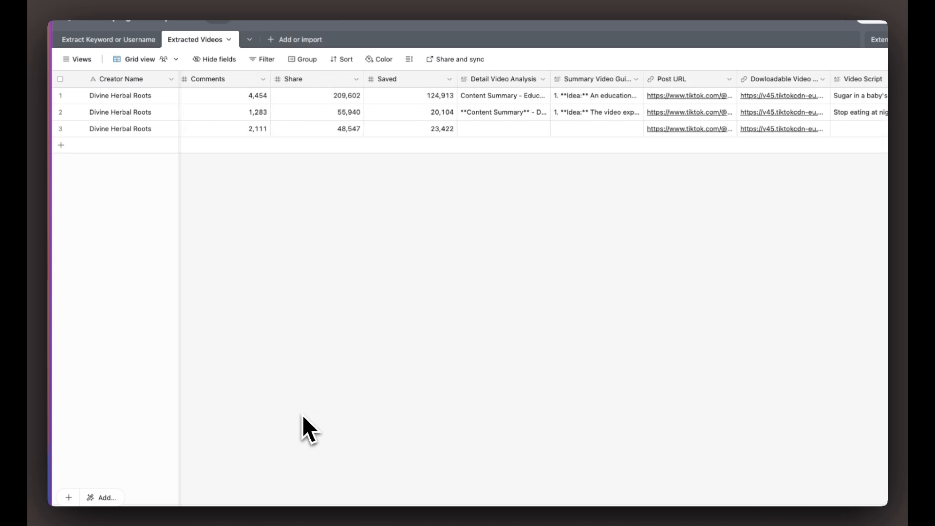
pyautogui.hscroll(10, 302, 414)
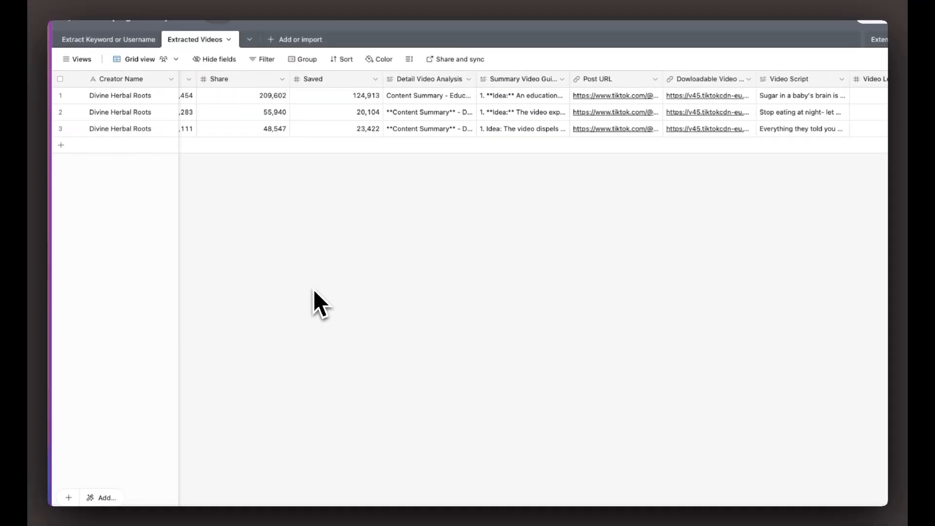
pyautogui.hscroll(-10, 314, 289)
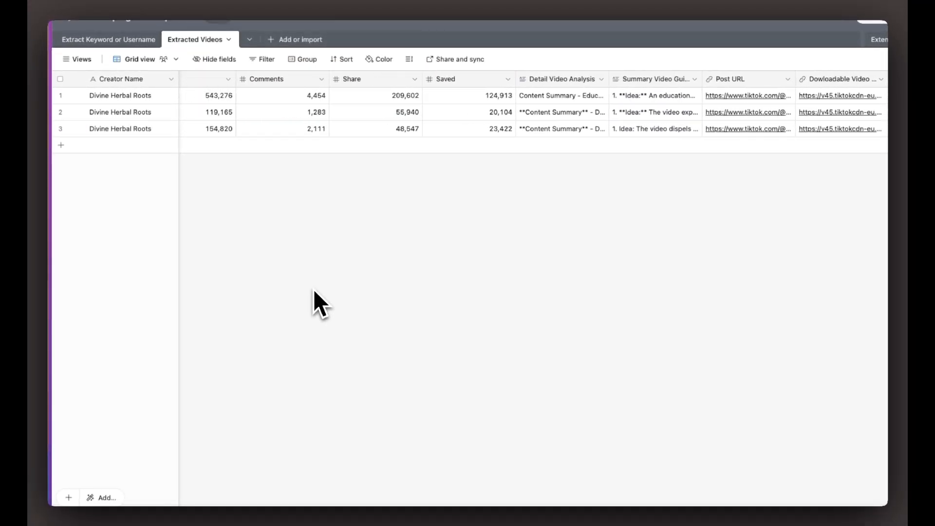
pyautogui.hscroll(-3, 314, 289)
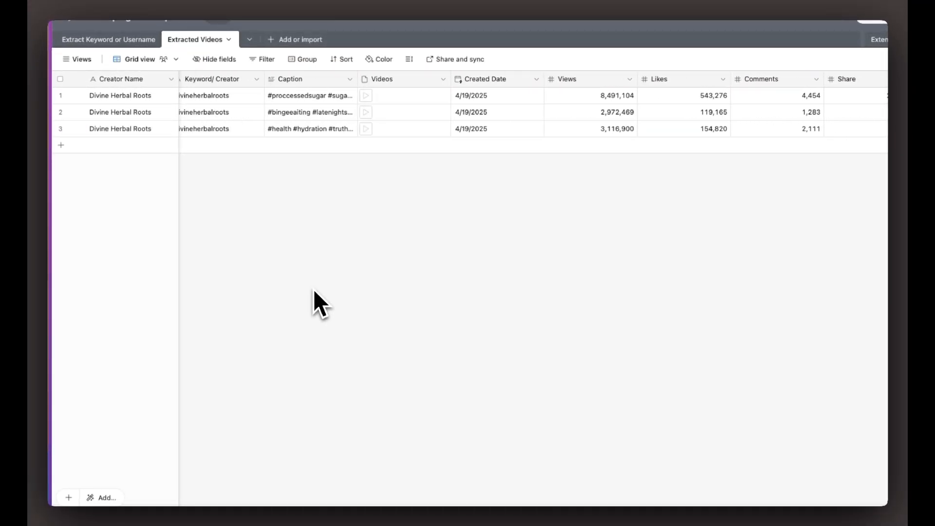
pyautogui.hscroll(10, 314, 289)
pyautogui.hscroll(8, 313, 289)
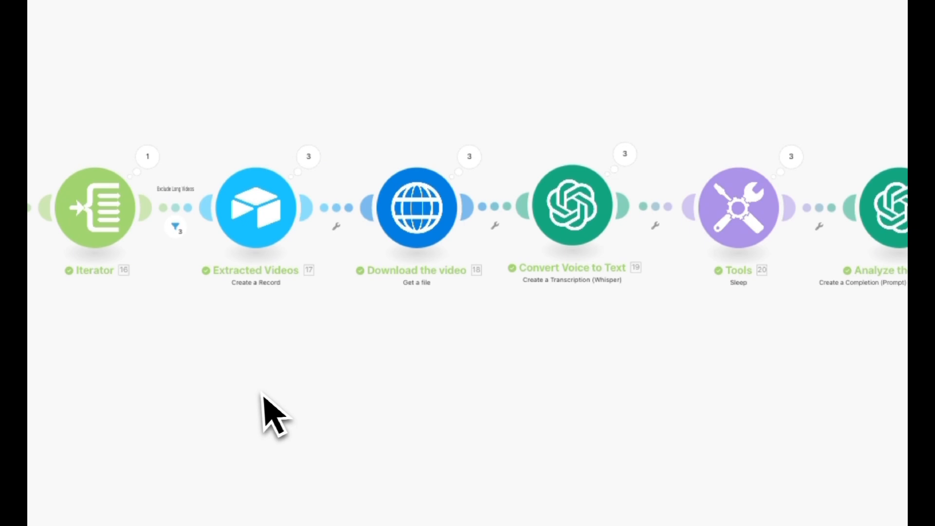
# - In the Make scenario, open the Exclude Long Videos filter between the Iterator and Extracted Videos modules
pyautogui.click(175, 227)
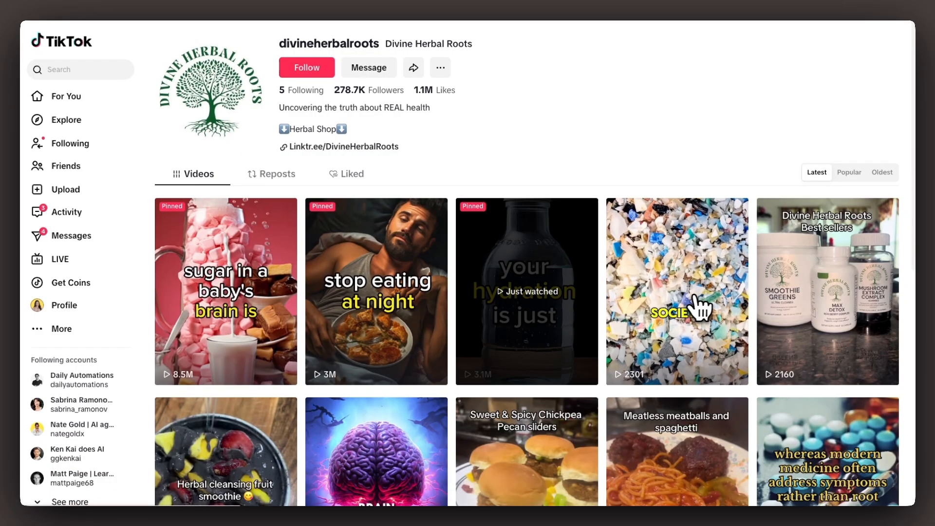
# - Check the durations of the microplastics video and the three pinned videos on the divineherbalroots TikTok profile
pyautogui.click(700, 307)
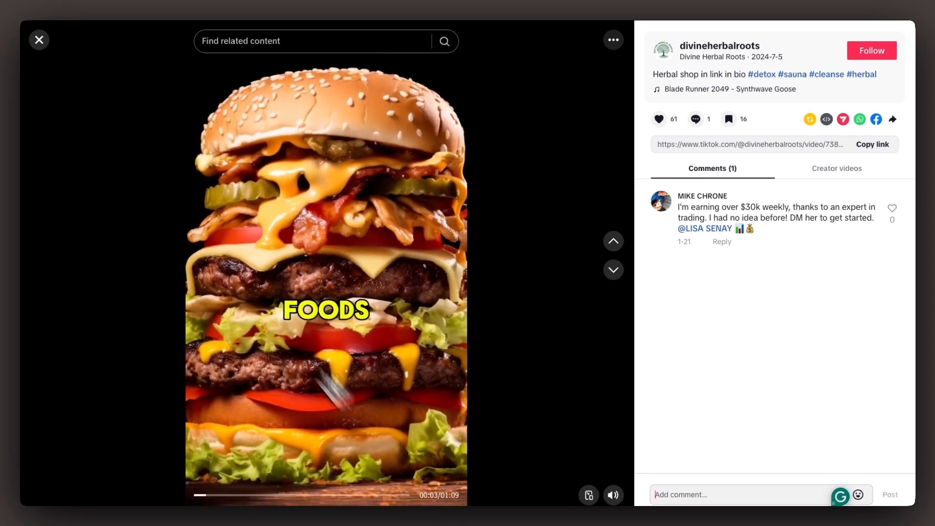
pyautogui.click(39, 40)
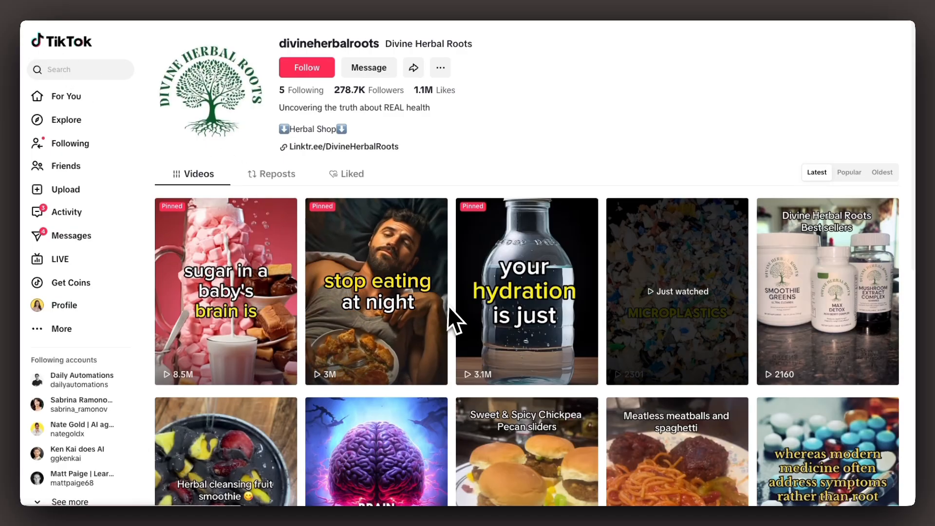
pyautogui.click(243, 256)
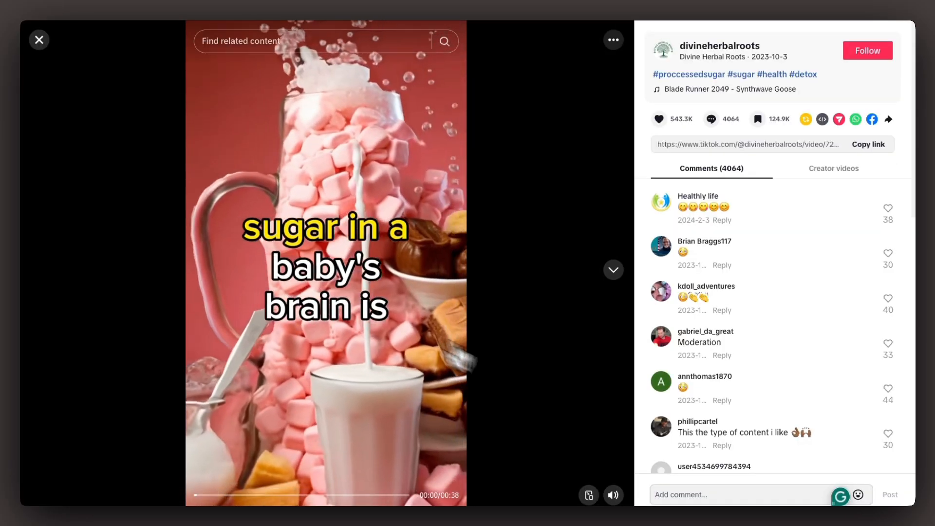
pyautogui.click(39, 40)
pyautogui.click(390, 286)
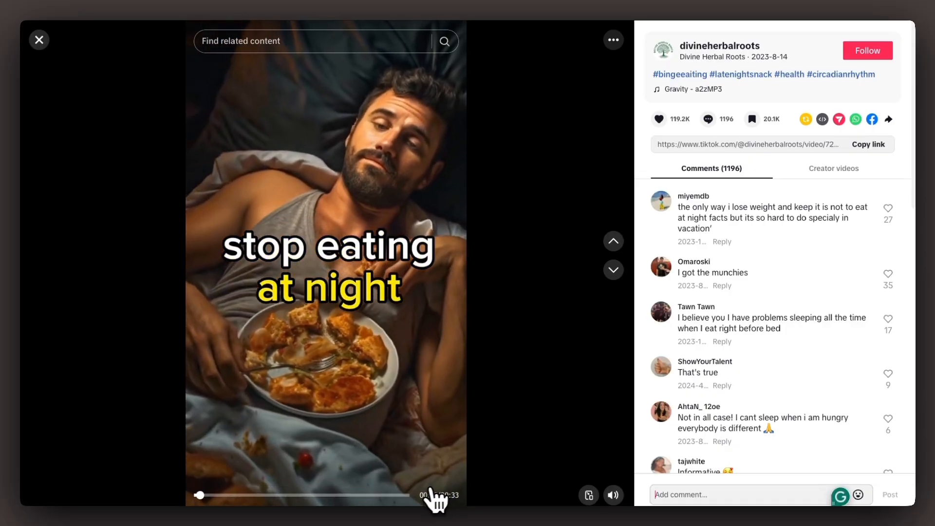
pyautogui.click(38, 42)
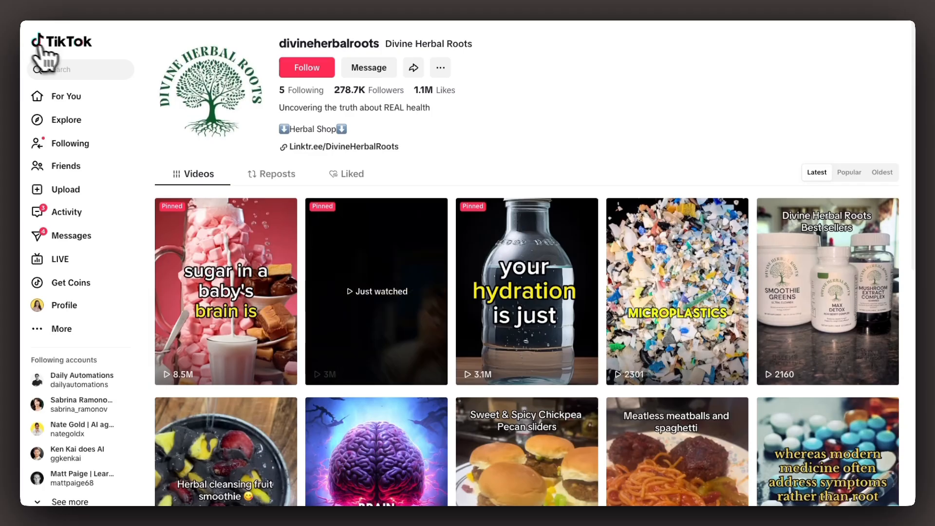
pyautogui.click(534, 235)
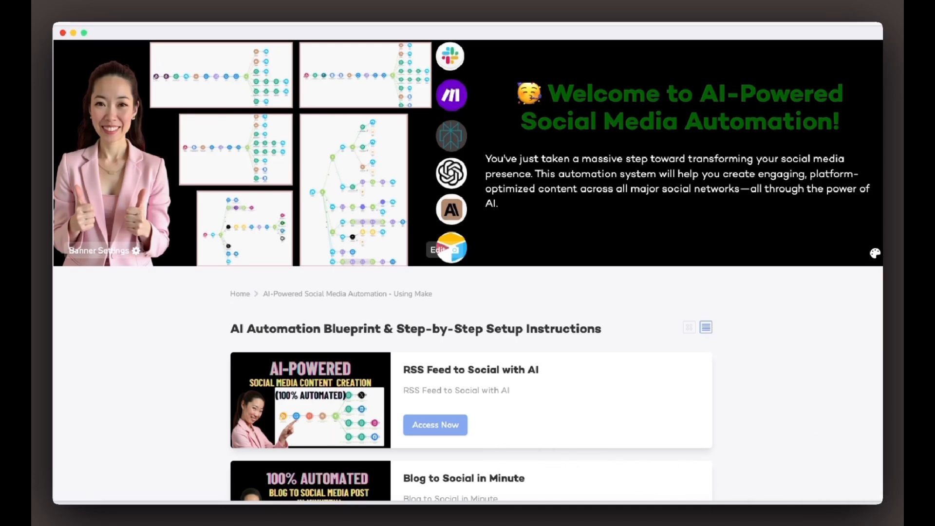
# - Open the Build Your Tiktok AI SPY Agent (Account and Keyword) lesson from the course's automation blueprint list
pyautogui.scroll(-15, 666, 339)
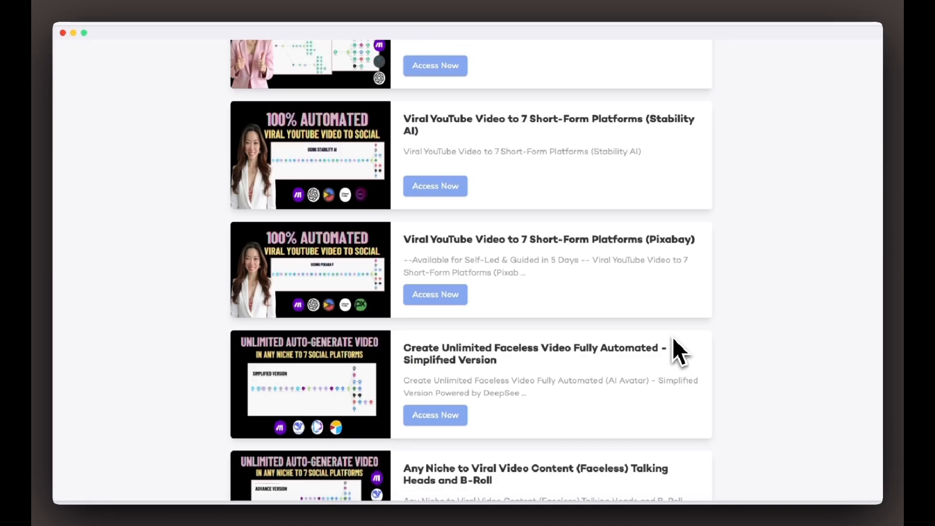
pyautogui.scroll(-3, 673, 339)
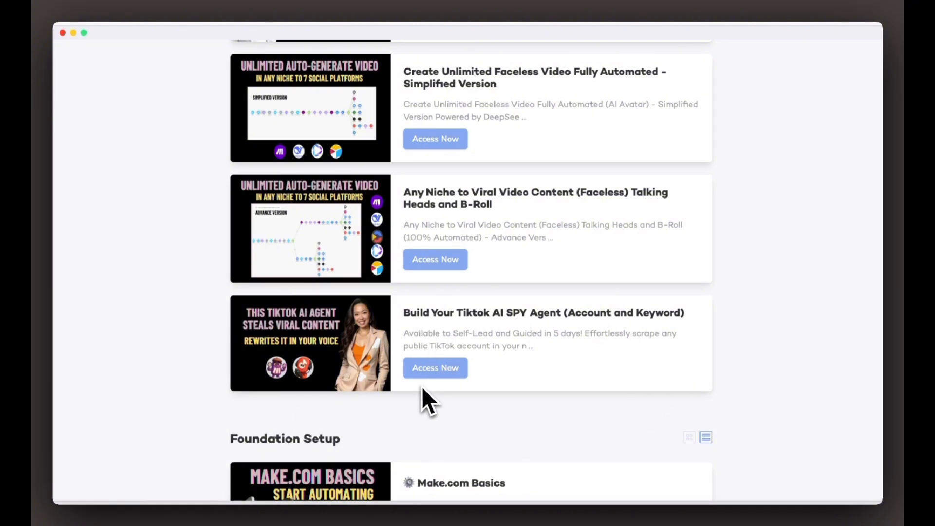
pyautogui.click(427, 375)
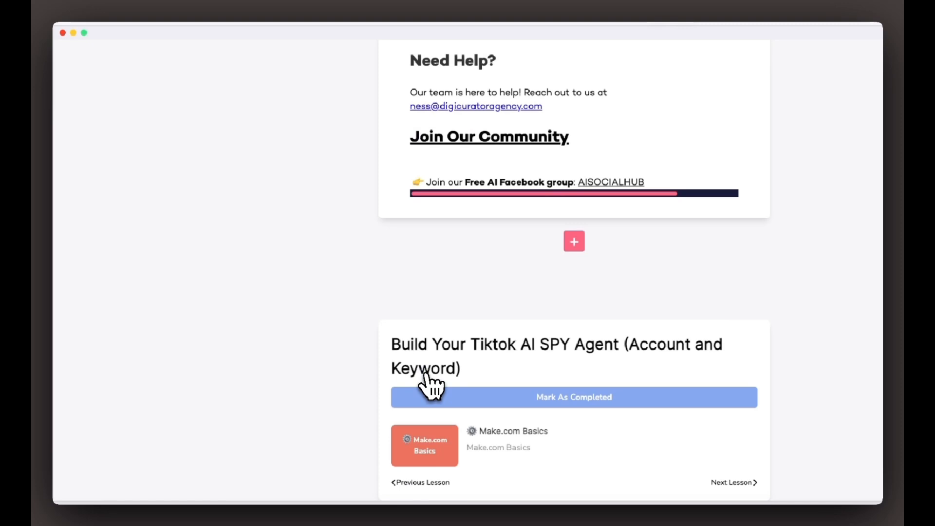
# - Review the lesson's Resources section, highlighting the Tiktok Account automation blueprint and the Airtable template downloads
pyautogui.scroll(5, 502, 380)
pyautogui.scroll(1, 501, 380)
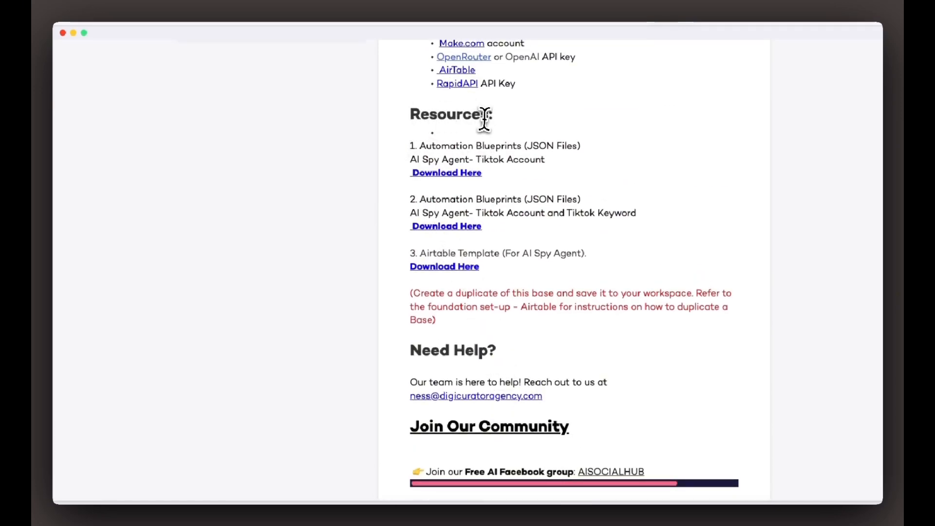
pyautogui.moveTo(502, 179); pyautogui.dragTo(390, 147)
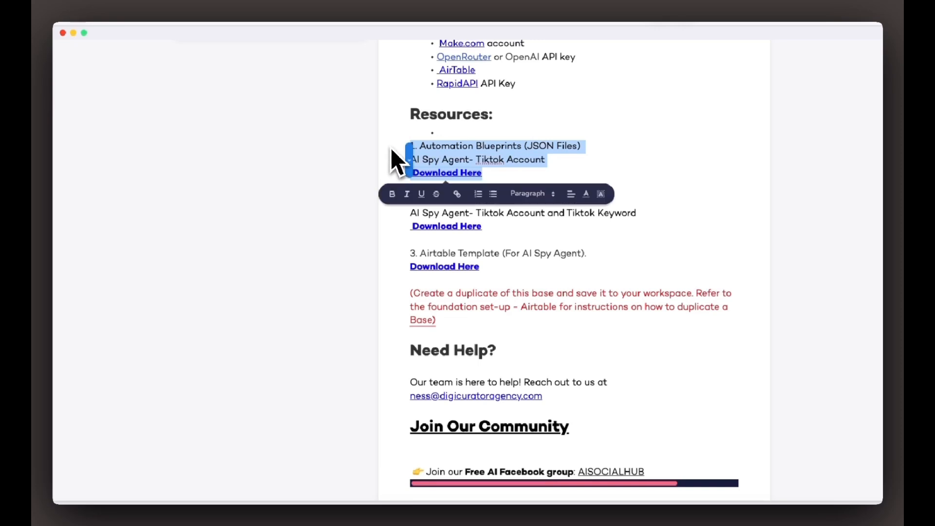
pyautogui.moveTo(520, 268); pyautogui.dragTo(408, 245)
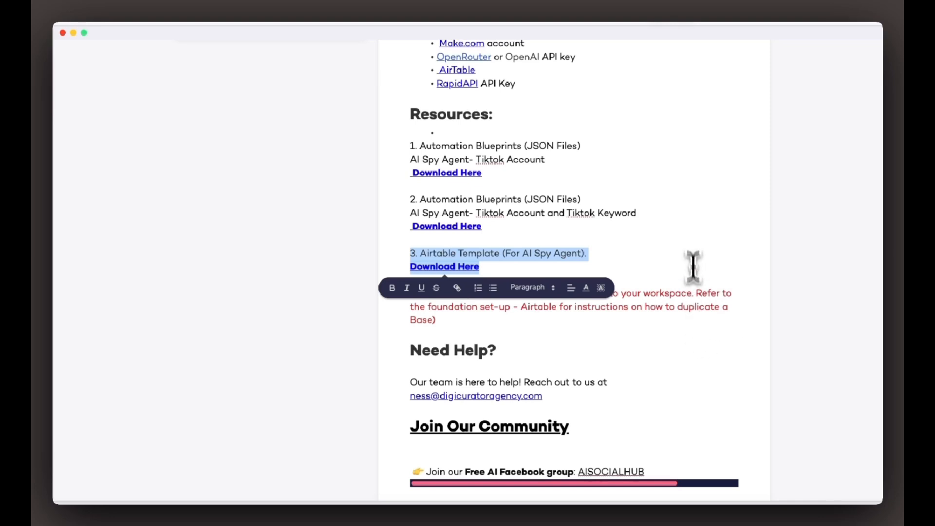
pyautogui.click(692, 242)
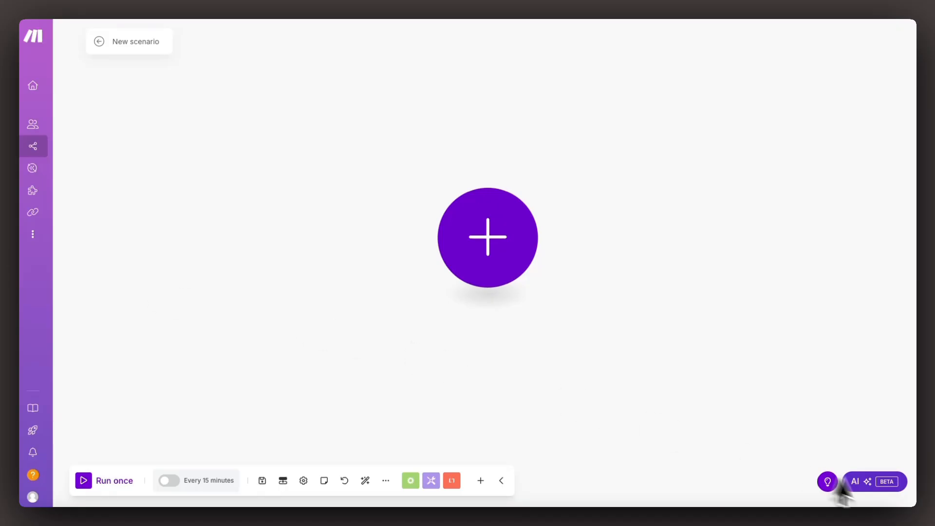
# - Import the blueprint file Tiktok Profile AI Spy Agent.json from Downloads into the new Make scenario
pyautogui.click(388, 481)
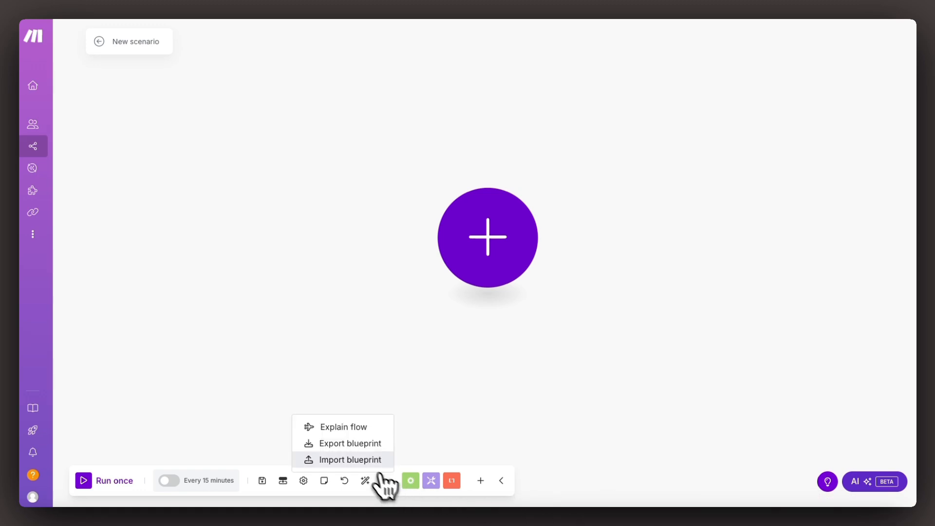
pyautogui.click(353, 458)
pyautogui.click(392, 270)
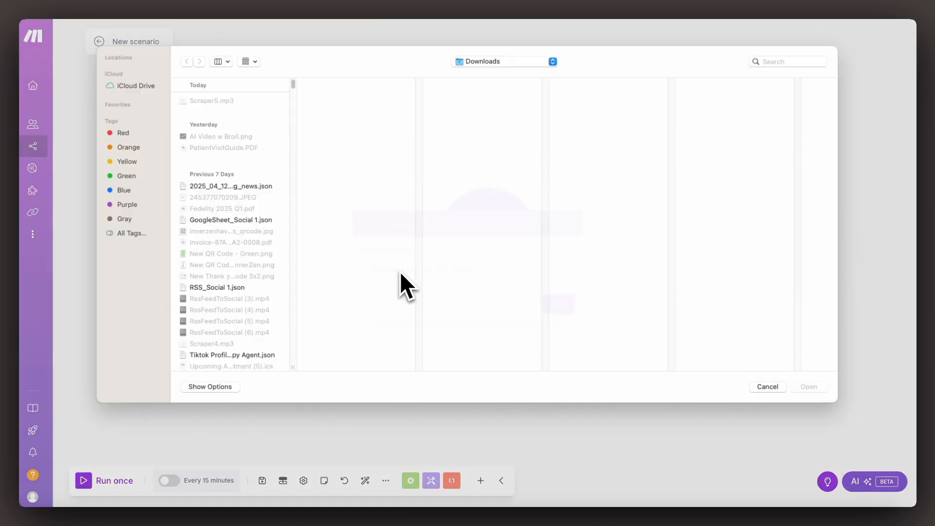
pyautogui.click(237, 365)
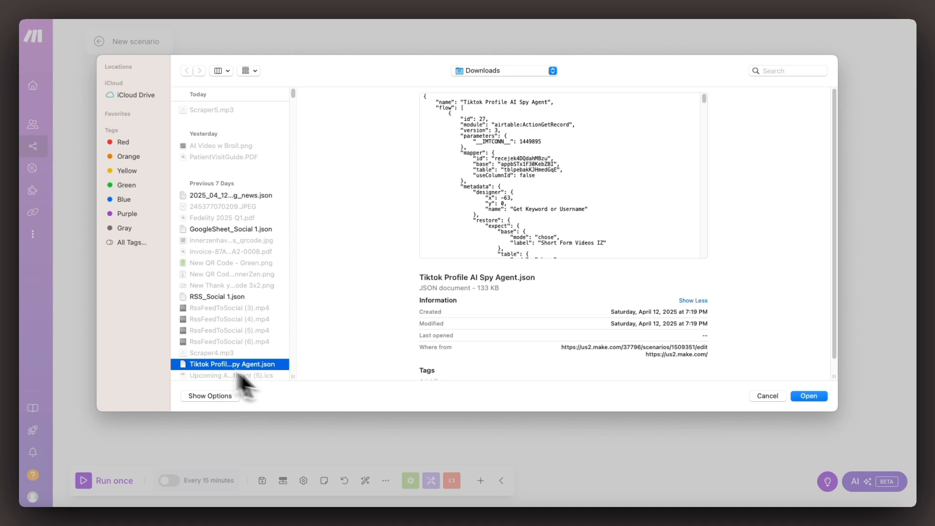
pyautogui.click(809, 396)
pyautogui.click(558, 304)
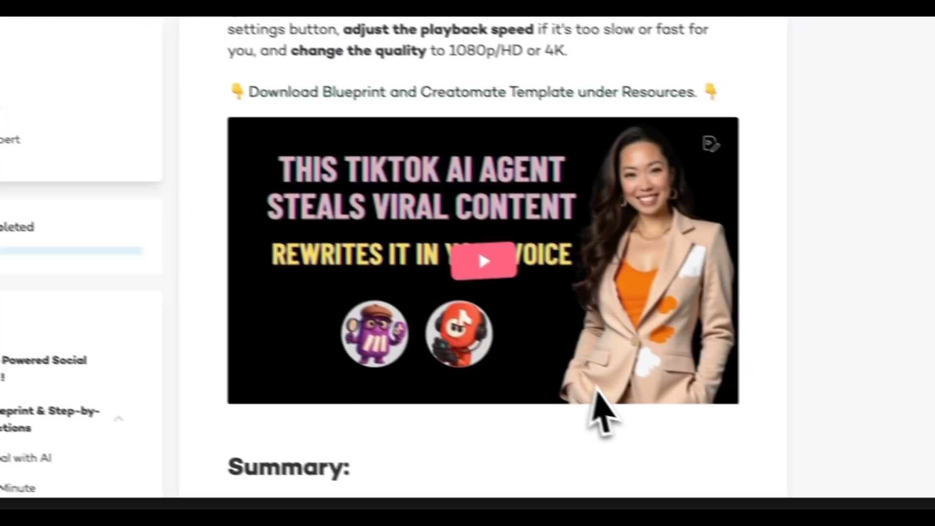
# - Open the Airtable lesson on connecting it to Make.com from the course's Foundation Setup section
pyautogui.scroll(-10, 591, 394)
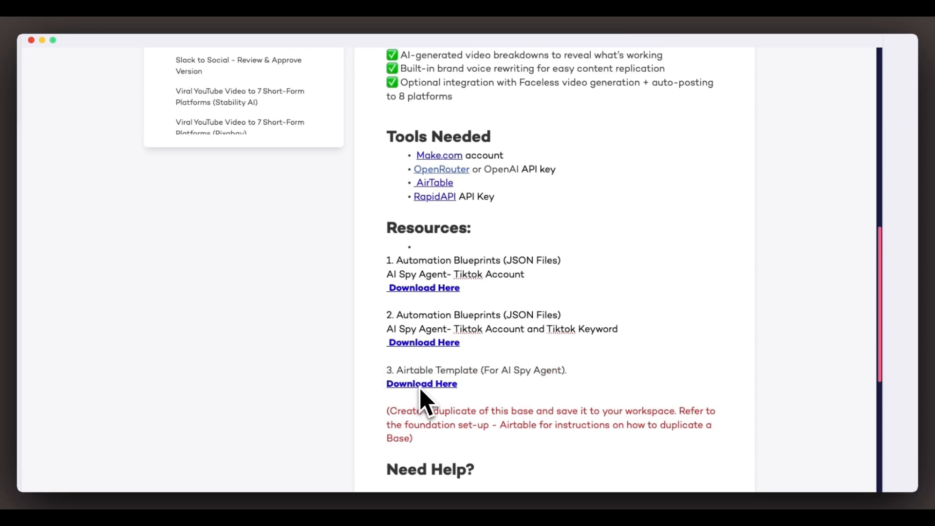
pyautogui.scroll(10, 421, 391)
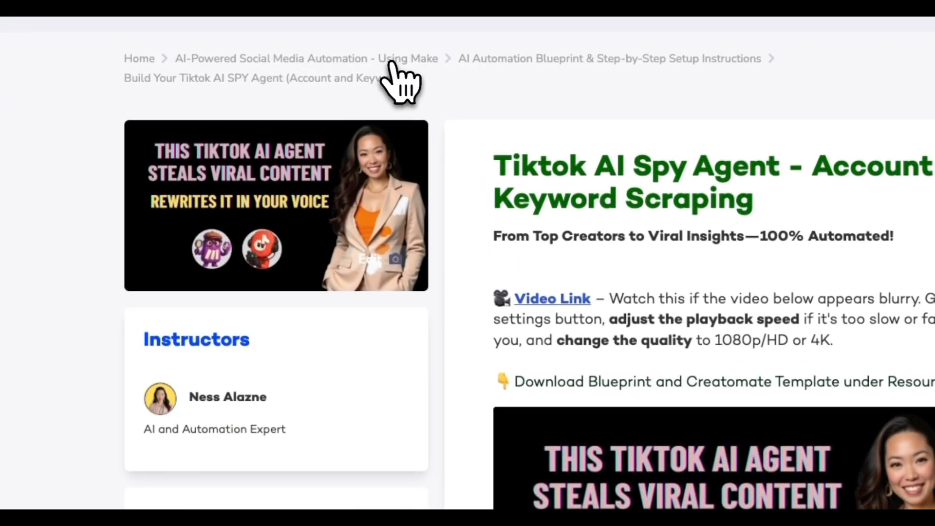
pyautogui.click(338, 66)
pyautogui.scroll(-15, 486, 306)
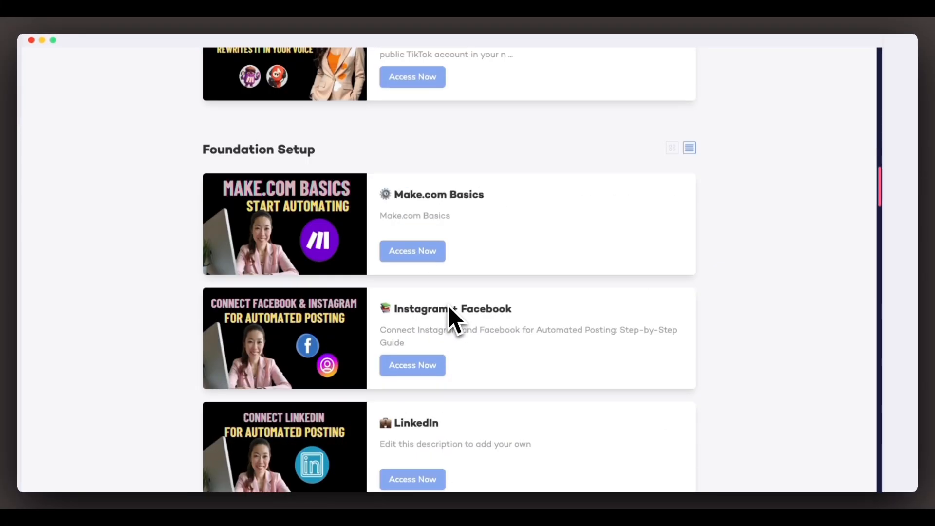
pyautogui.scroll(-10, 453, 319)
pyautogui.scroll(12, 449, 313)
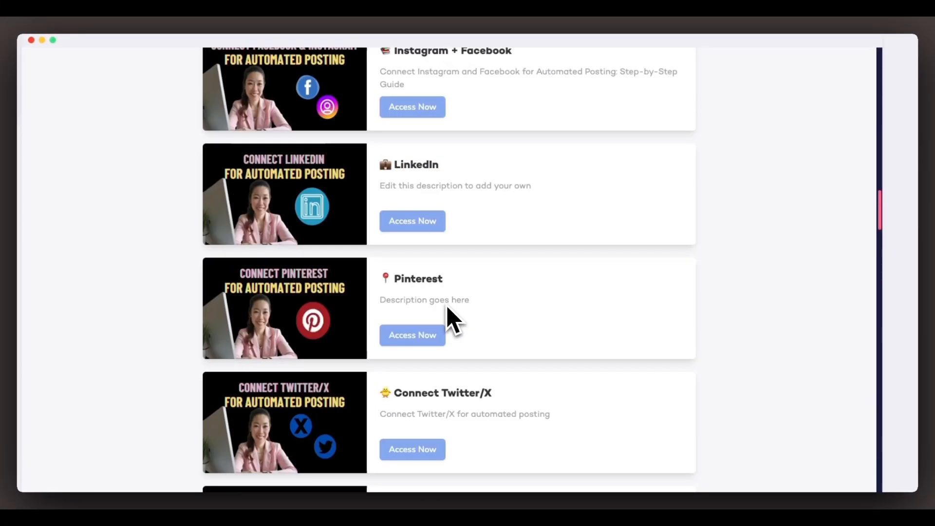
pyautogui.scroll(-20, 375, 334)
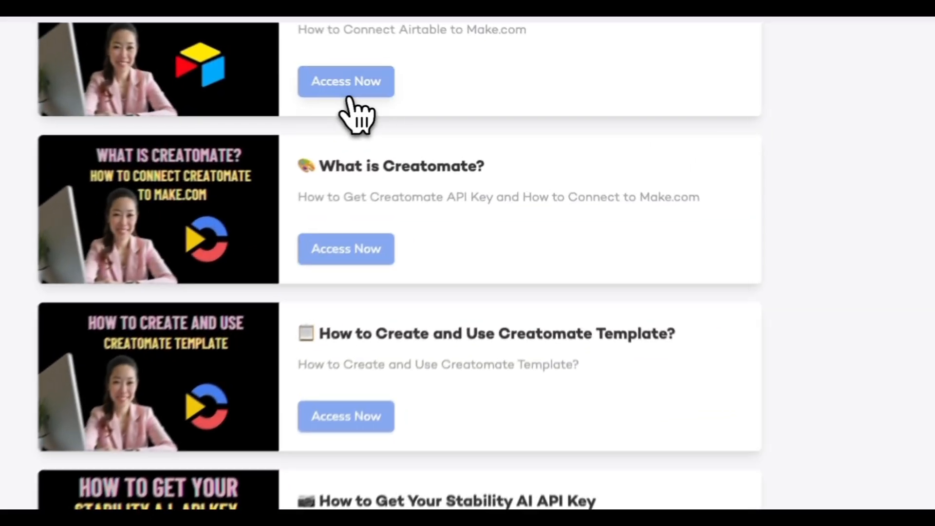
pyautogui.click(413, 92)
# - Review the lesson's videos on connecting Airtable to Make.com and duplicating an Airtable template
pyautogui.scroll(10, 463, 273)
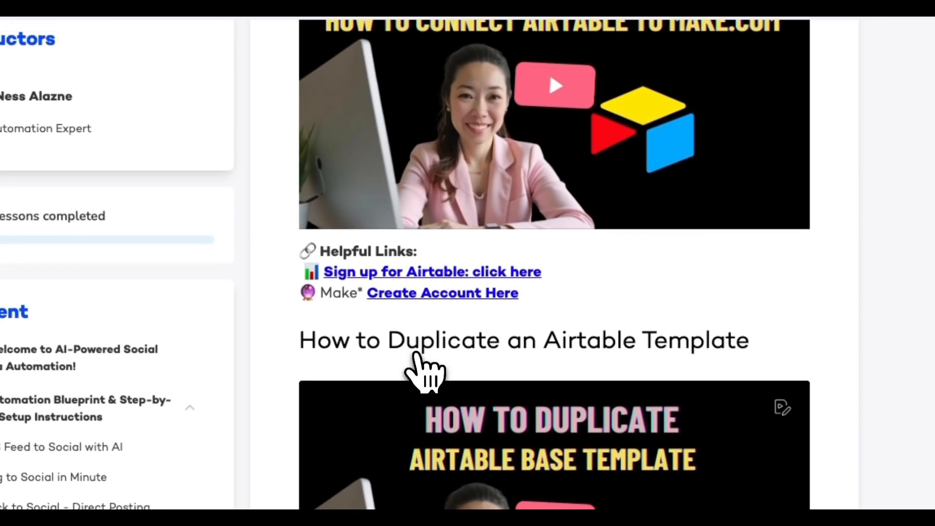
pyautogui.scroll(3, 416, 353)
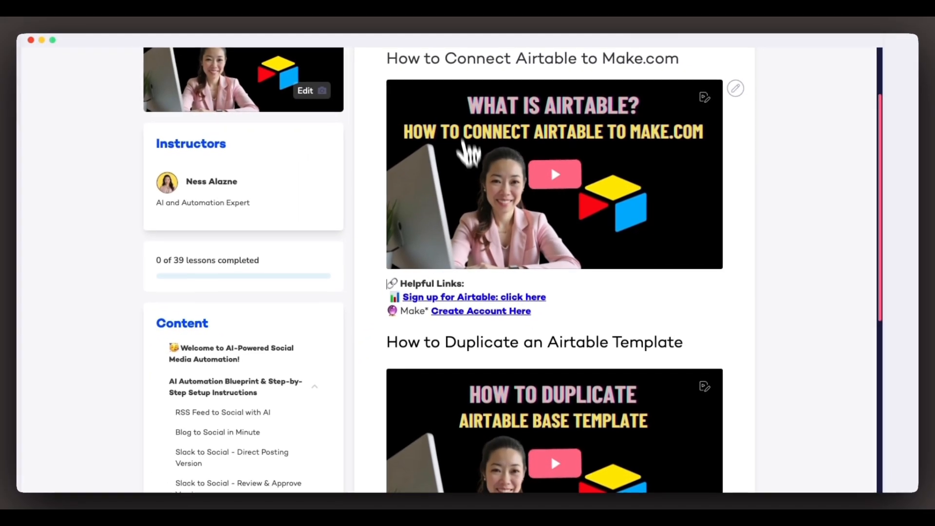
pyautogui.scroll(-4, 531, 367)
pyautogui.scroll(-1, 535, 379)
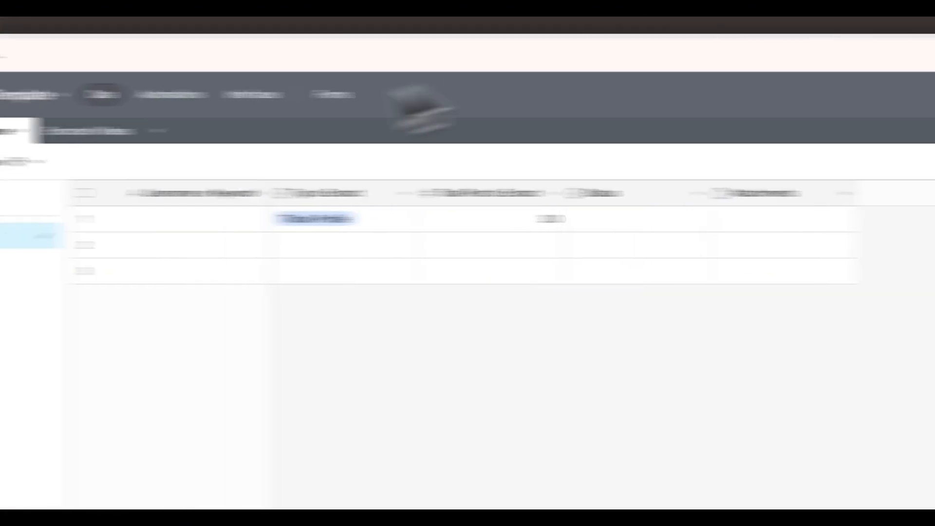
# - Duplicate the AI Scraping DB Template base without records into the AI Automation workspace, removing the copy suffix from its name, and open the duplicate
pyautogui.click(40, 94)
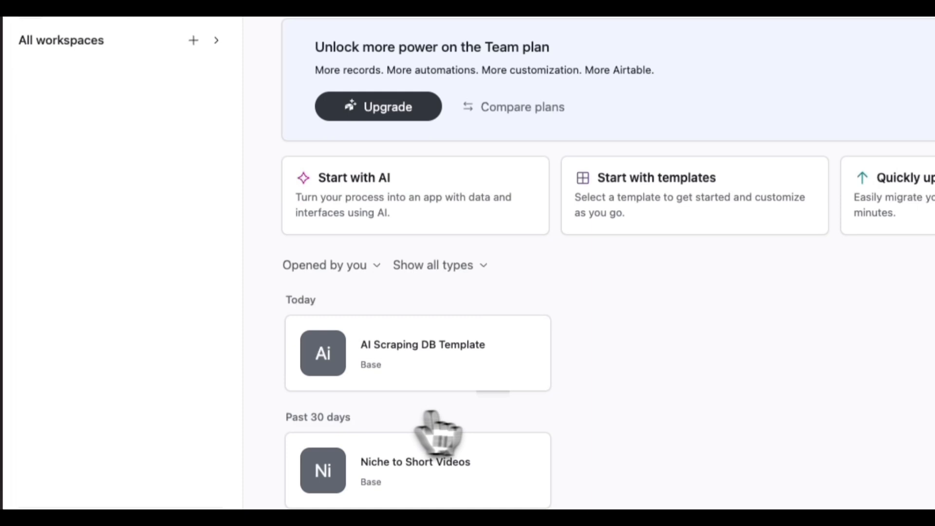
pyautogui.click(527, 342)
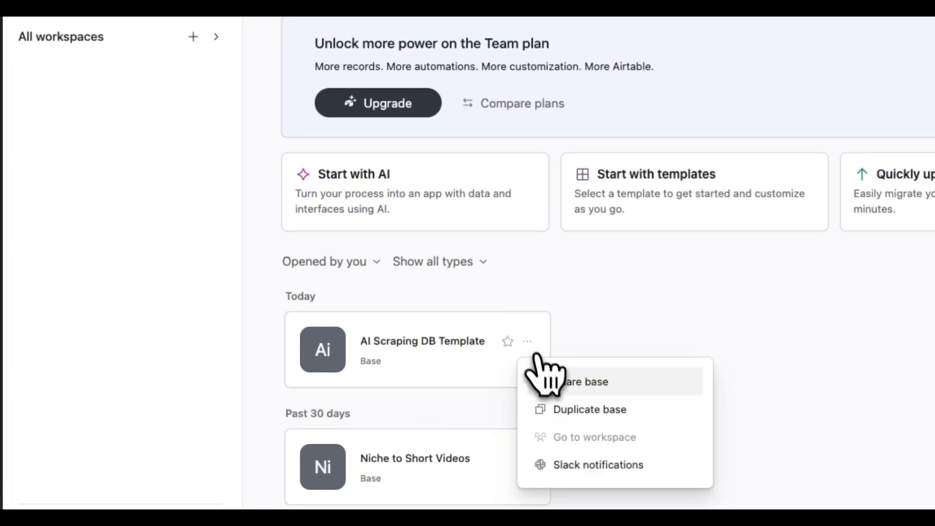
pyautogui.click(567, 409)
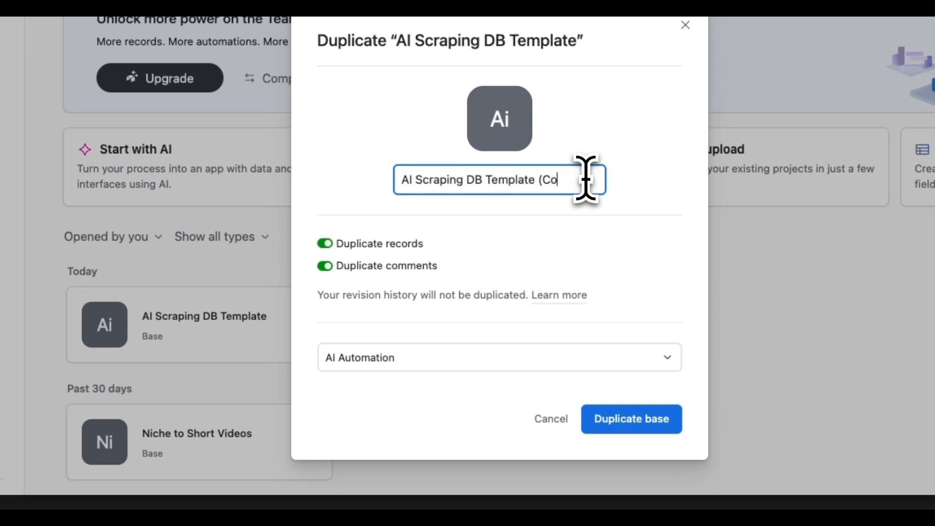
pyautogui.click(325, 244)
pyautogui.click(431, 347)
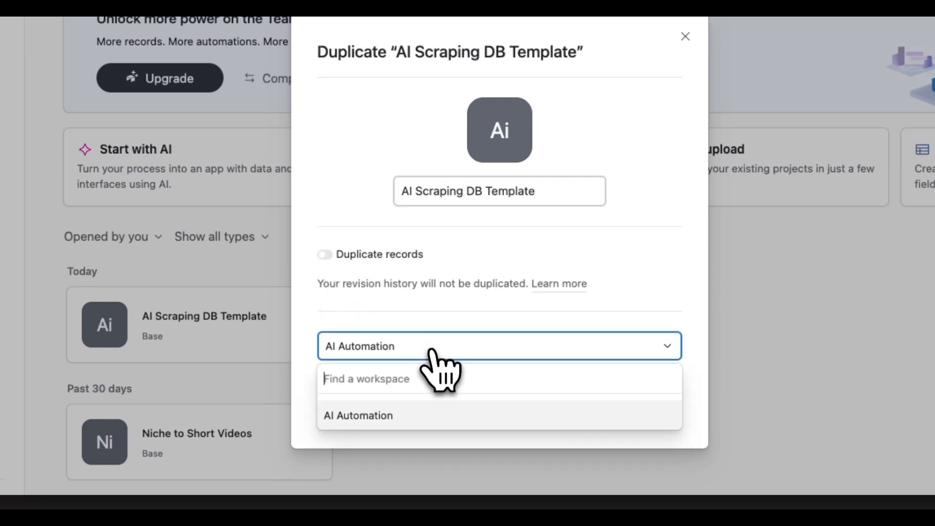
pyautogui.click(409, 415)
pyautogui.click(615, 415)
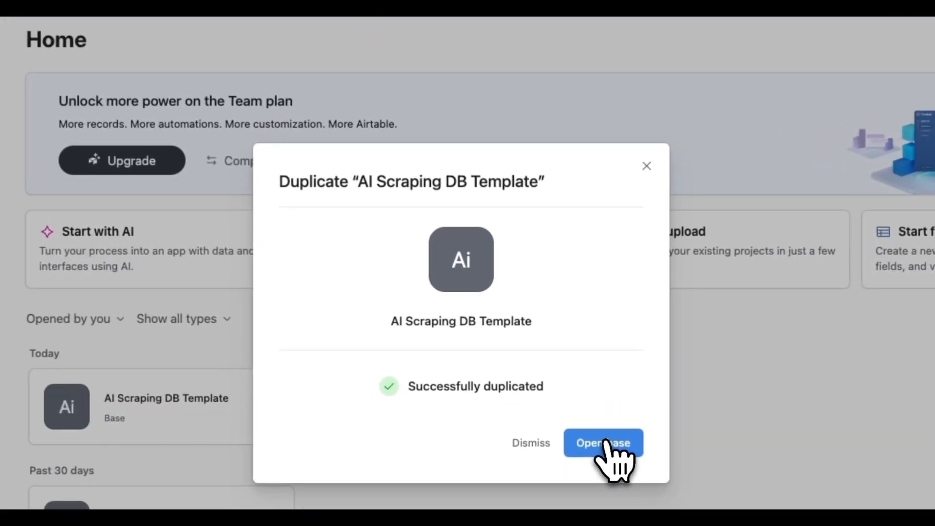
pyautogui.click(581, 404)
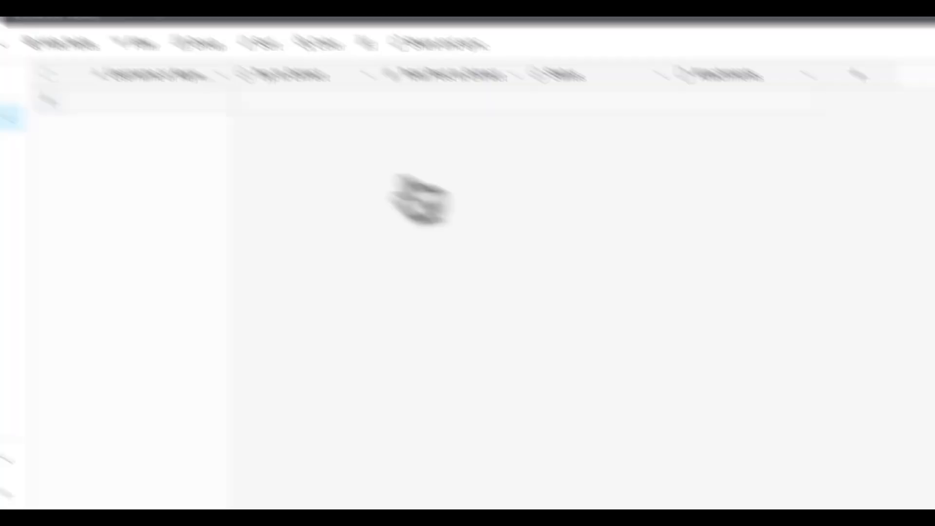
# - Rename the duplicated base to AI Scraping DB
pyautogui.click(176, 92)
pyautogui.moveTo(156, 138); pyautogui.dragTo(233, 143)
pyautogui.press('BackSpace')
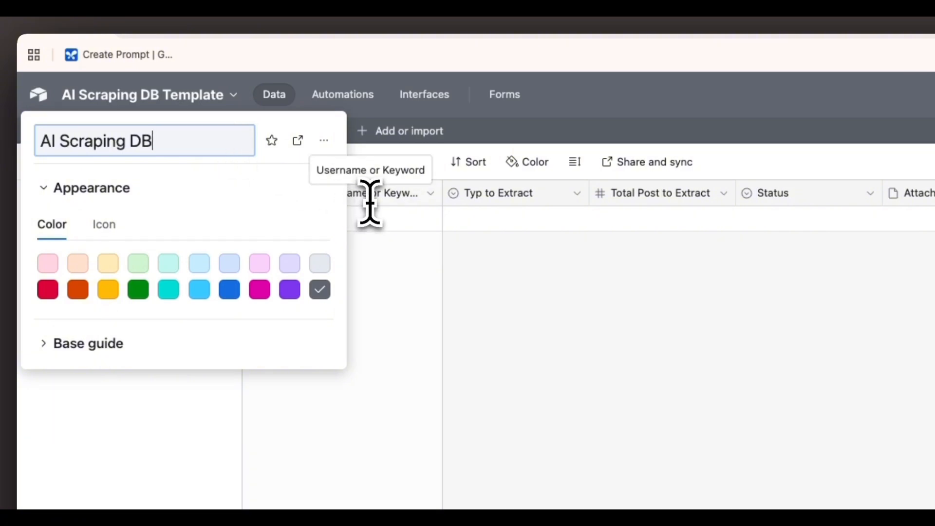
pyautogui.press('Return')
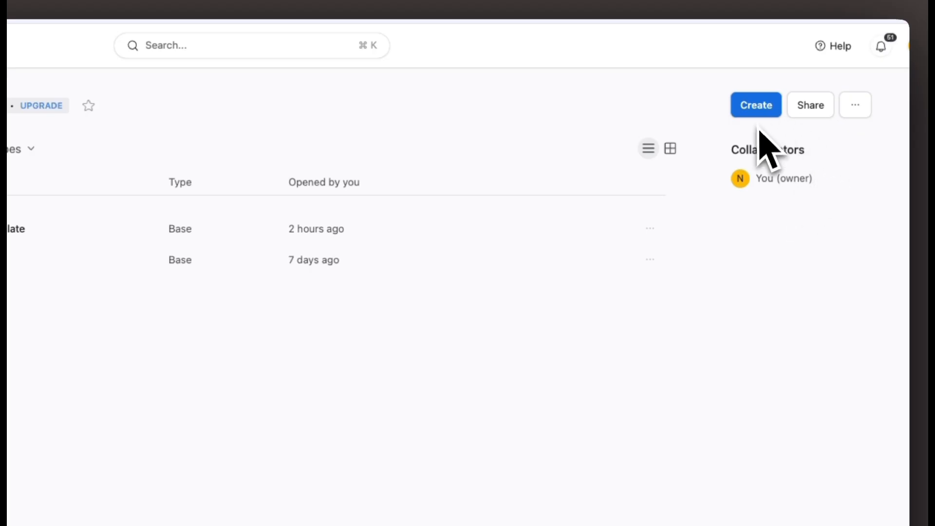
# - Create a base from scratch in the Templates workspace and rename its Table 1 to Extract Keyword or Username
pyautogui.click(755, 112)
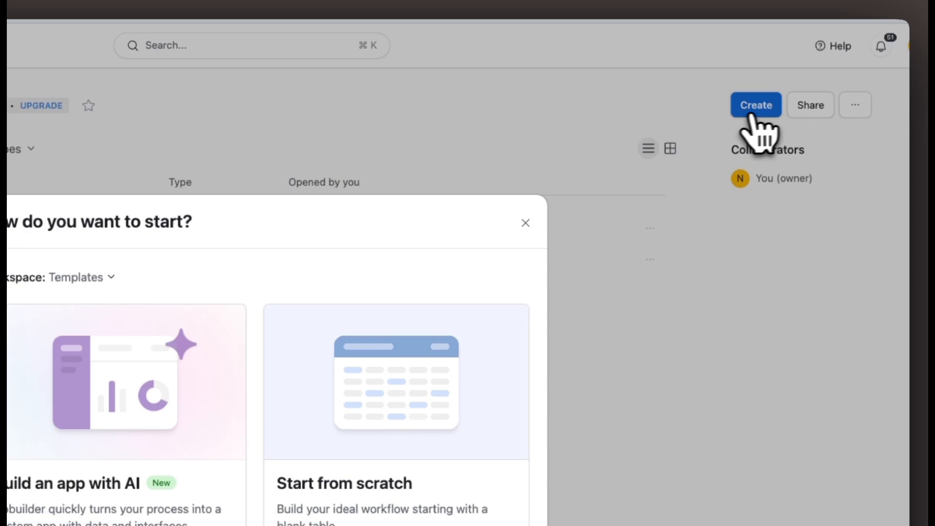
pyautogui.click(612, 329)
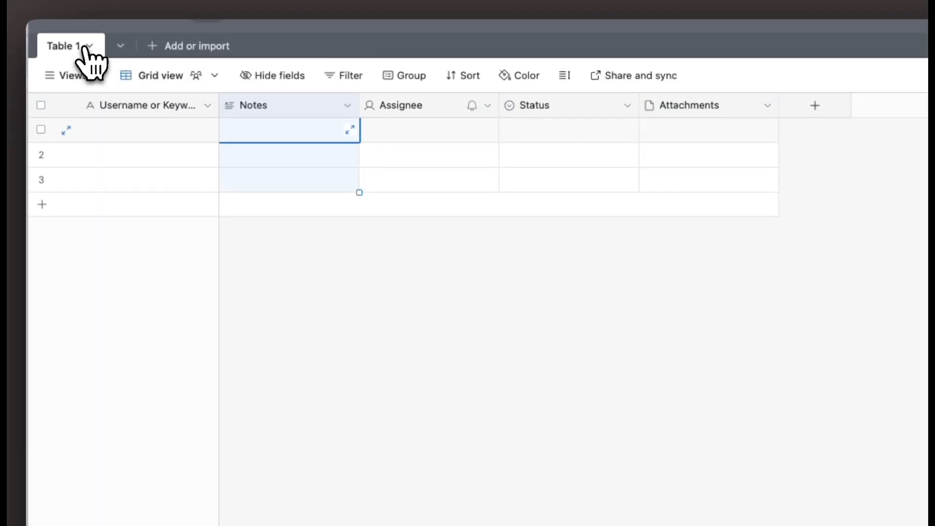
pyautogui.click(90, 43)
pyautogui.click(89, 130)
pyautogui.write('Extra')
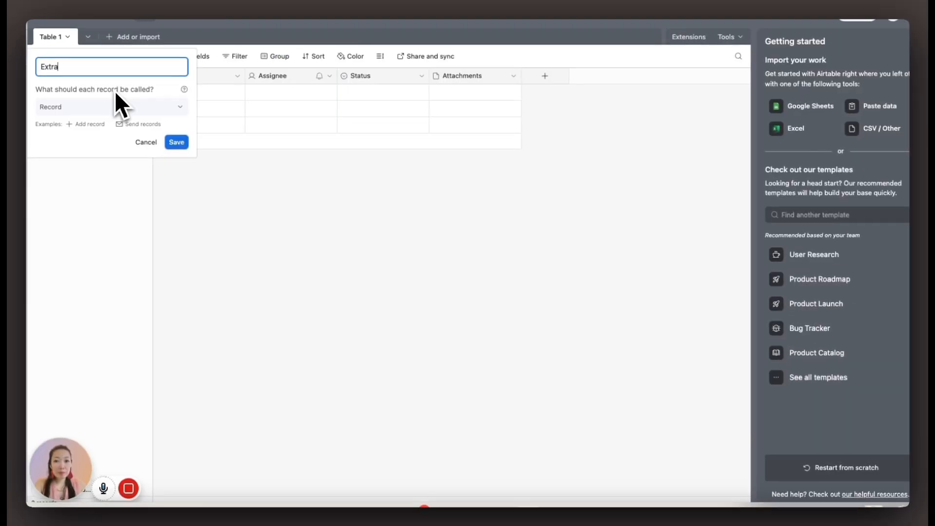
pyautogui.write('ct Keyword or Username')
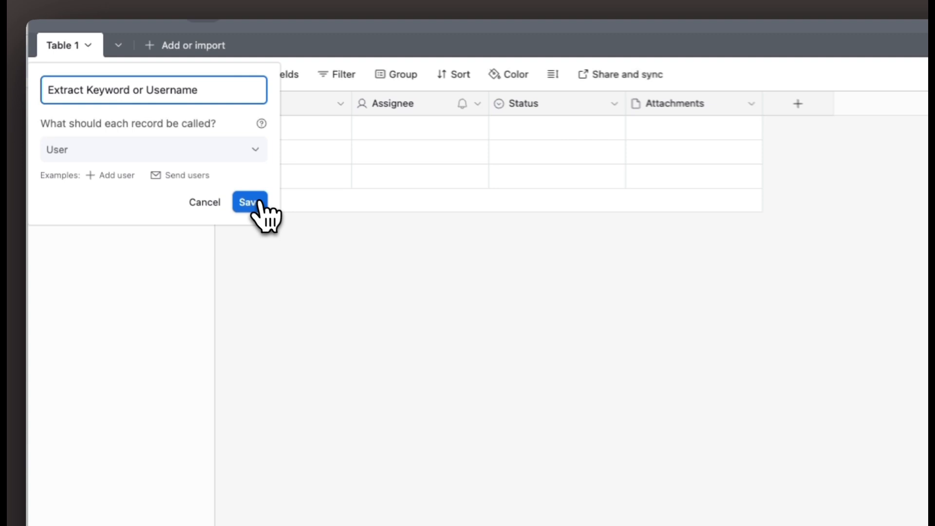
pyautogui.click(249, 202)
# - Rename the primary Name field to Username or Keyword with the Single line text type
pyautogui.click(205, 104)
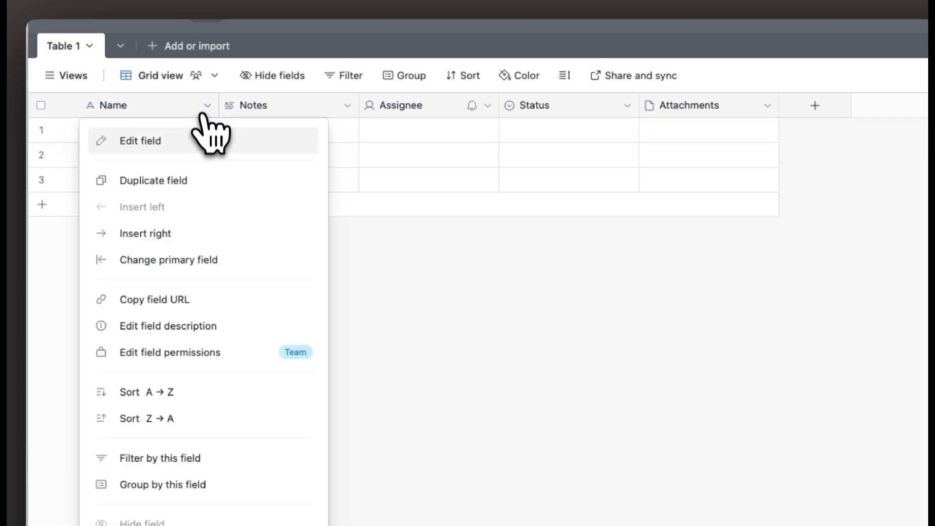
pyautogui.click(176, 140)
pyautogui.write('Username or K')
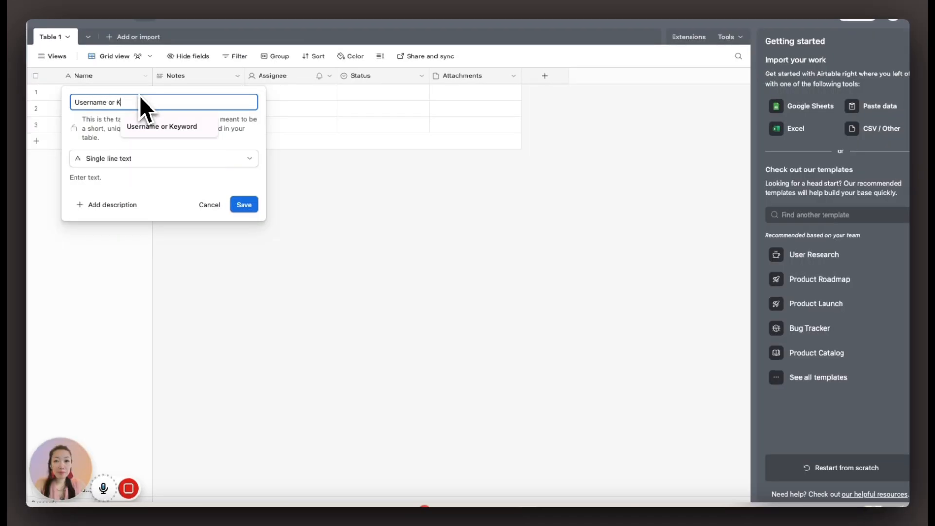
pyautogui.click(200, 177)
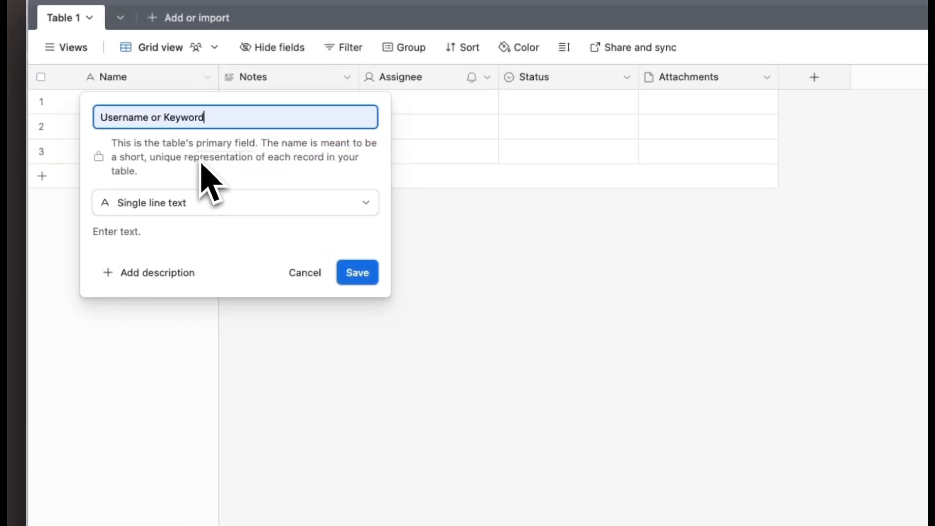
pyautogui.click(197, 208)
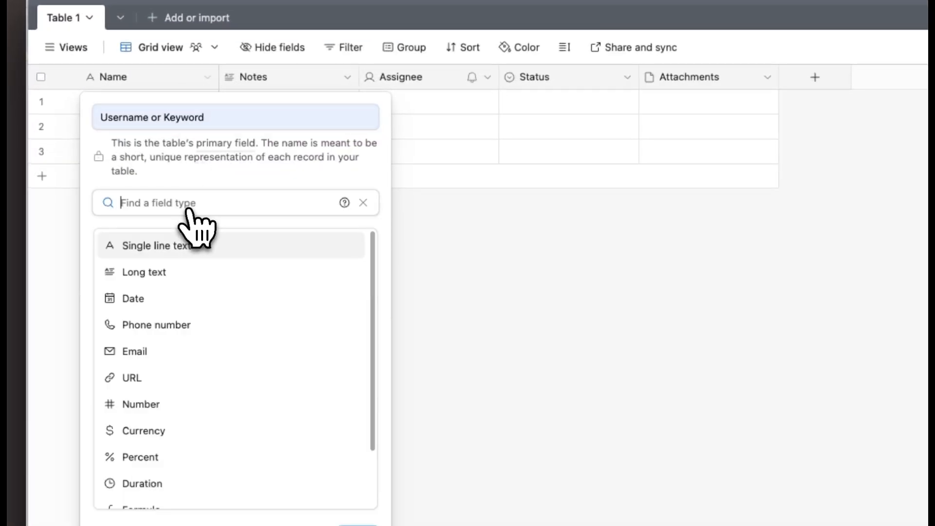
pyautogui.click(170, 246)
pyautogui.click(357, 272)
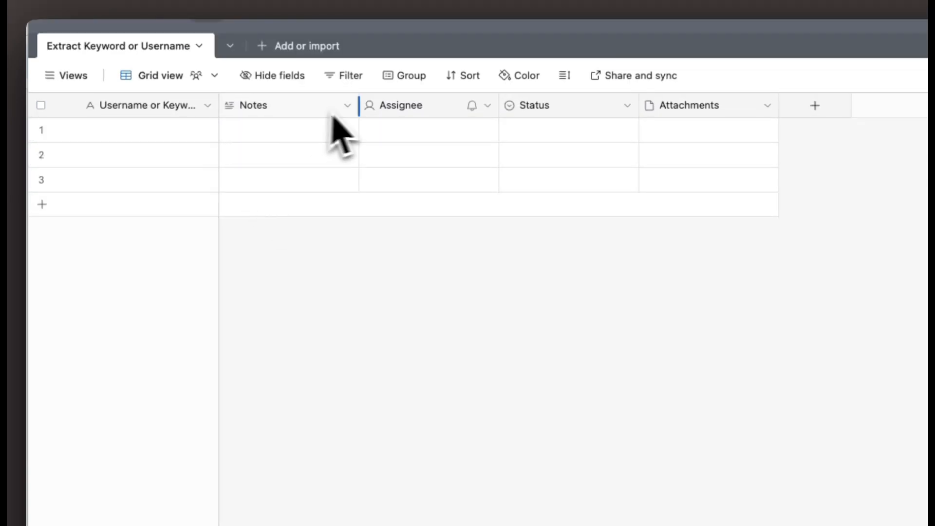
# - Rename the Notes field to Typ to Extract and change its type to Single select
pyautogui.click(347, 77)
pyautogui.click(310, 142)
pyautogui.write('Typ to Extract')
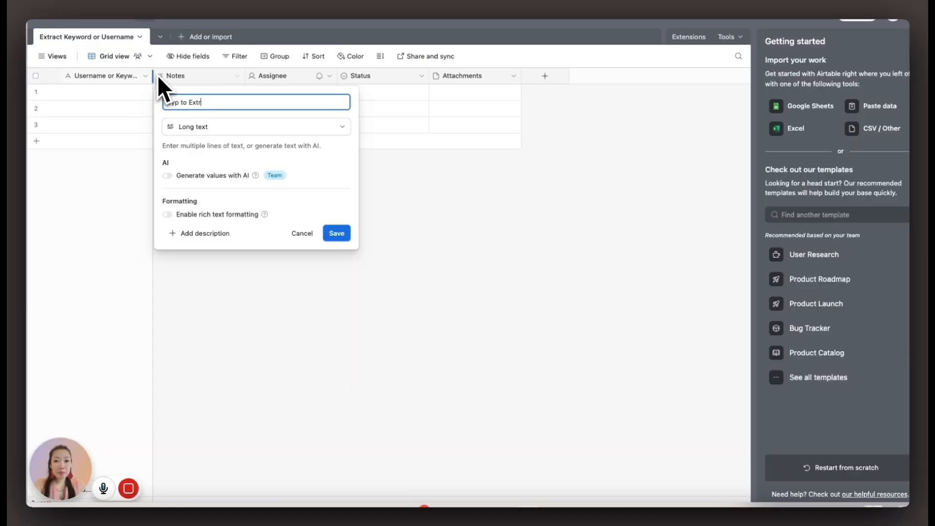
pyautogui.click(375, 182)
pyautogui.click(312, 311)
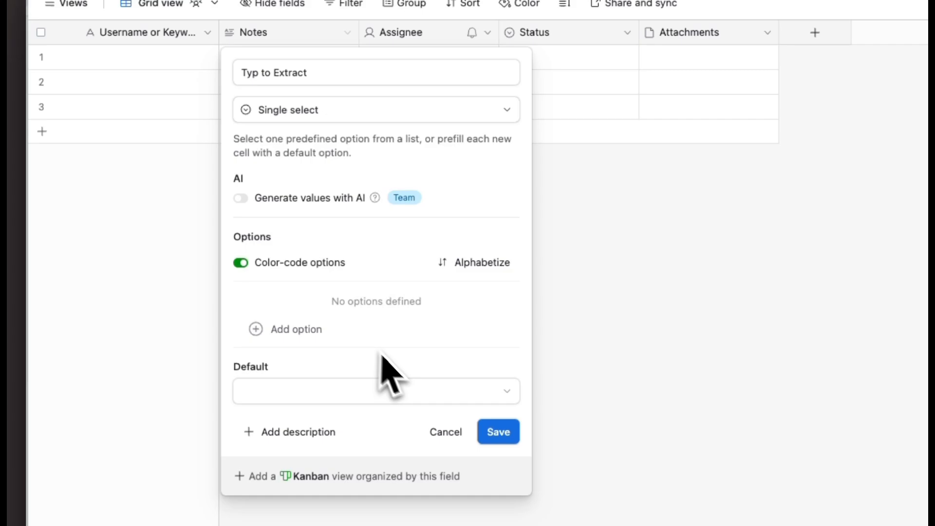
# - Add the options Tiktok Profile, Tiktok Keyword, IG Profile and IG Keyword to the single select field and save it
pyautogui.click(290, 328)
pyautogui.write('Tiktok Profile')
pyautogui.press('Return')
pyautogui.write('Tiktok ')
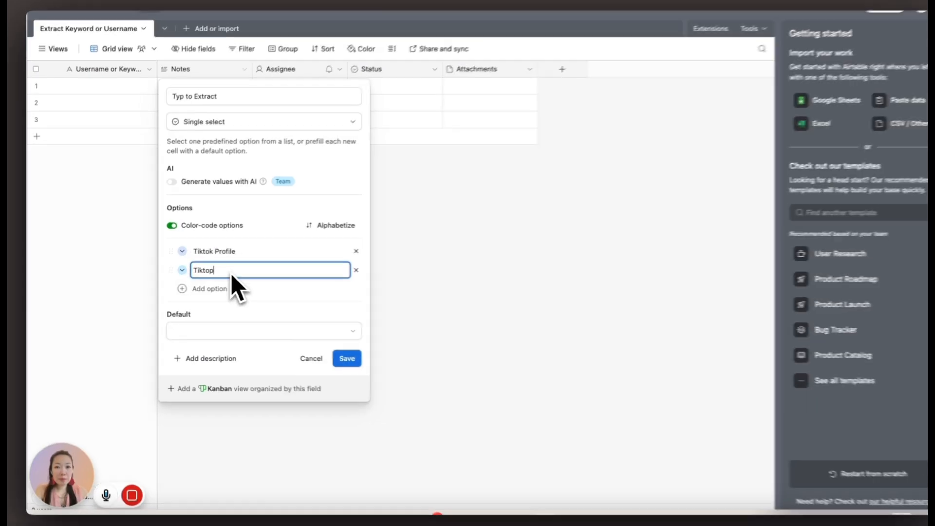
pyautogui.write('Keyword')
pyautogui.click(209, 290)
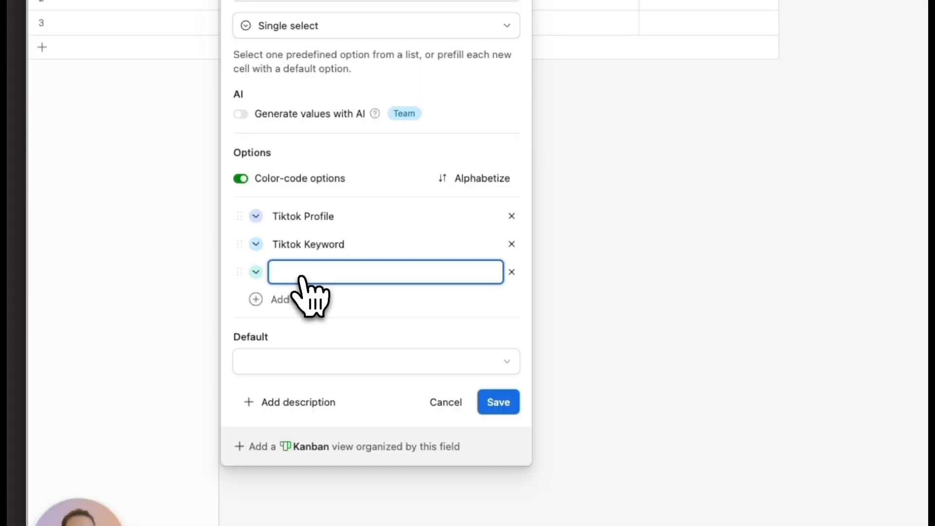
pyautogui.write('IG Profile')
pyautogui.click(208, 307)
pyautogui.write('IG Keyword')
pyautogui.click(337, 392)
# - Rename the Assignee field to Total Post to Extract and change its type to Number
pyautogui.click(331, 77)
pyautogui.click(431, 126)
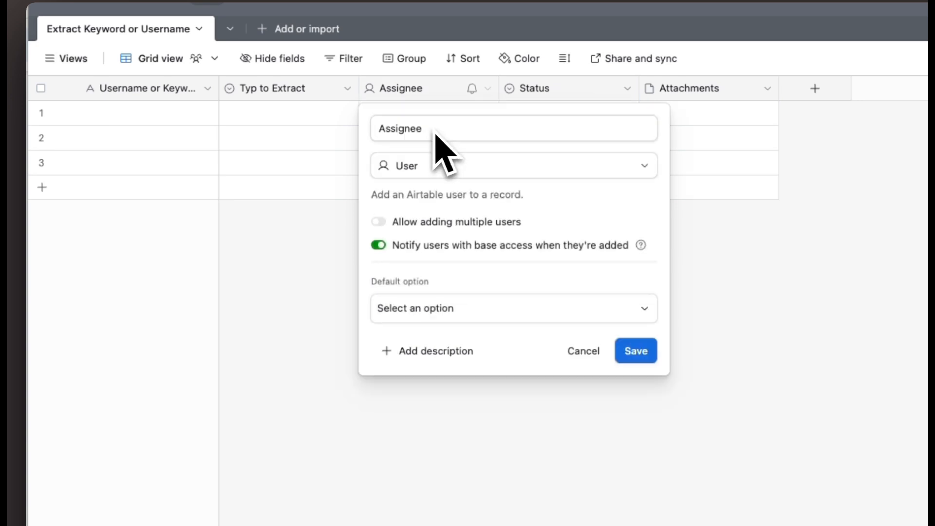
pyautogui.write('Tota Post to Extract')
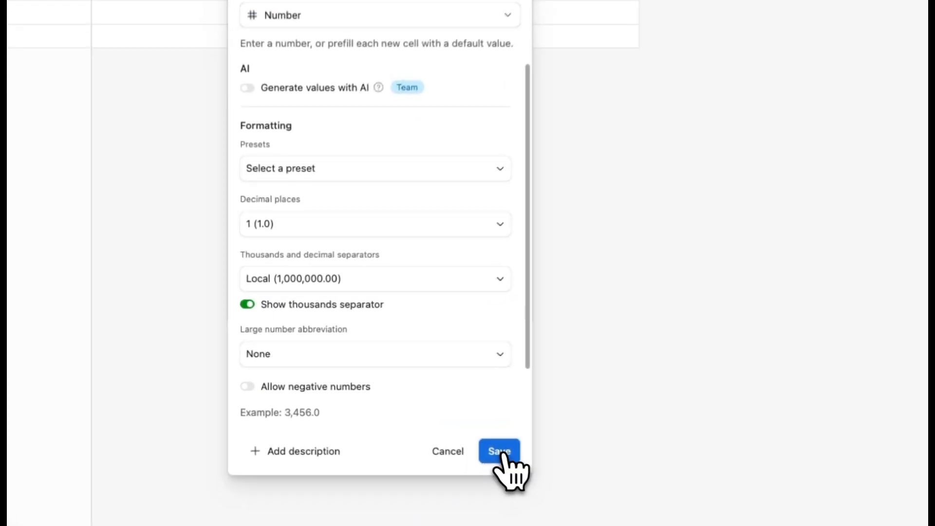
pyautogui.click(427, 420)
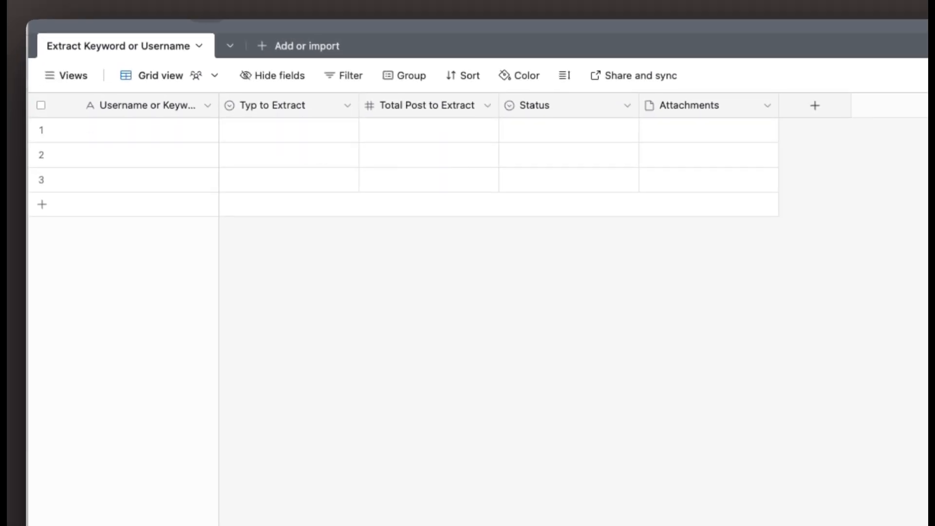
# - In the first record, set Total Post to Extract to 3 and Typ to Extract to Tiktok Profile
pyautogui.click(438, 131)
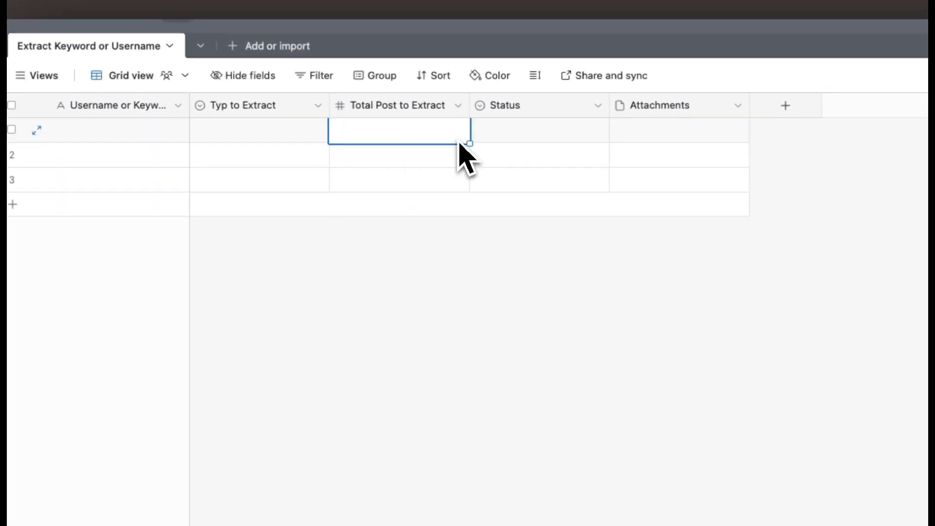
pyautogui.write('3')
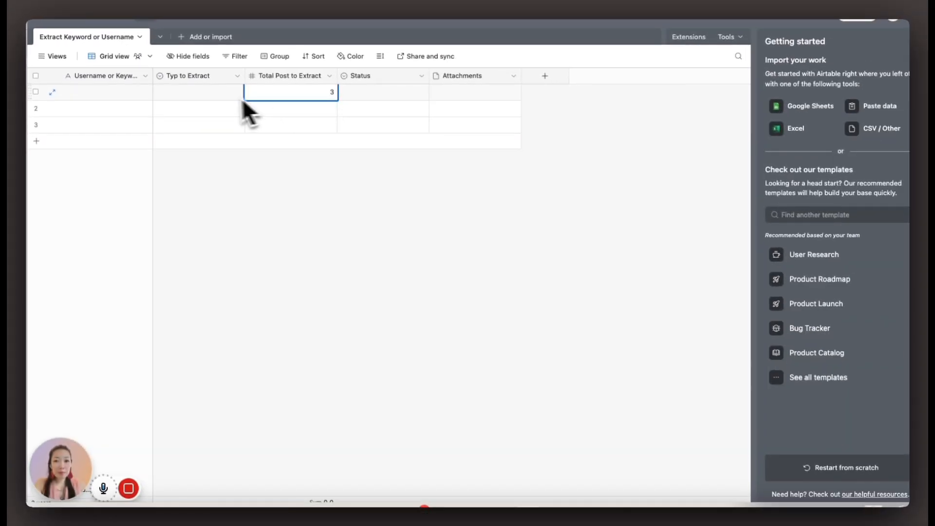
pyautogui.click(312, 131)
pyautogui.click(341, 131)
pyautogui.click(297, 214)
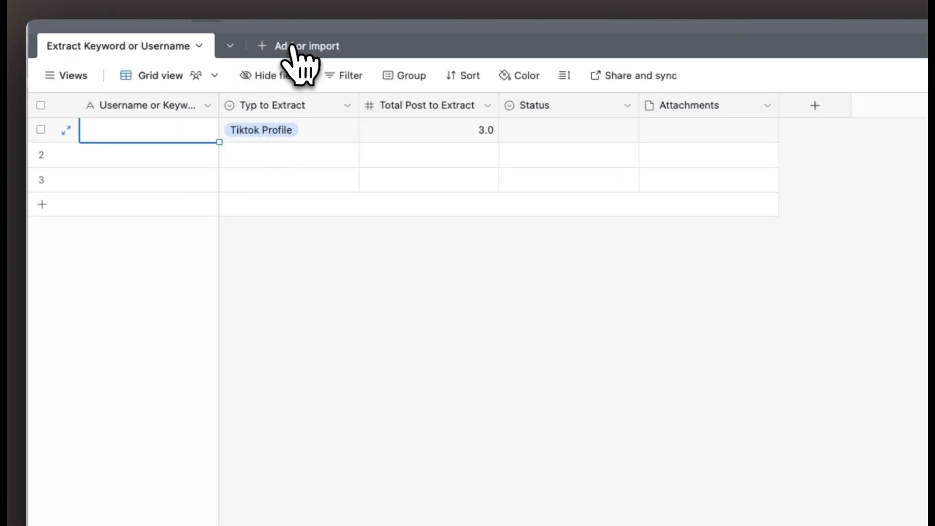
# - Add a blank table from scratch and name it Extracted Videos
pyautogui.click(230, 46)
pyautogui.click(273, 158)
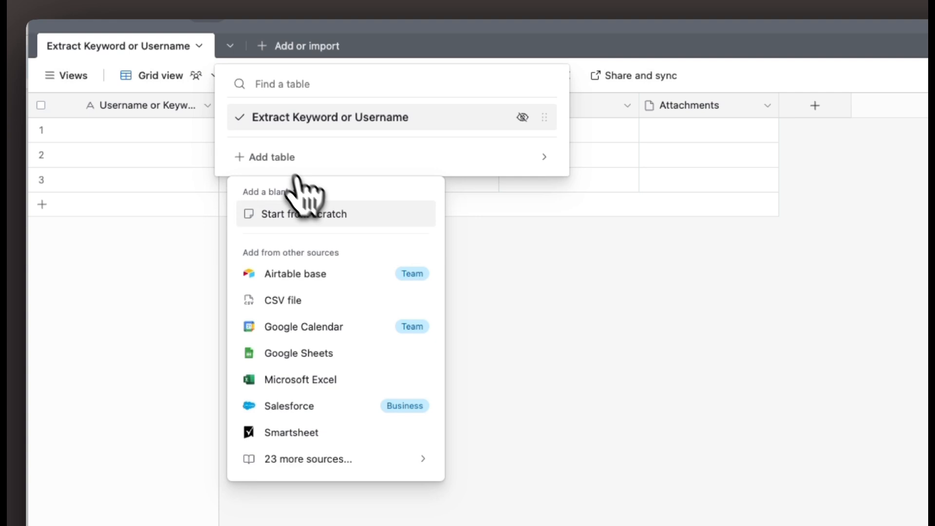
pyautogui.click(376, 221)
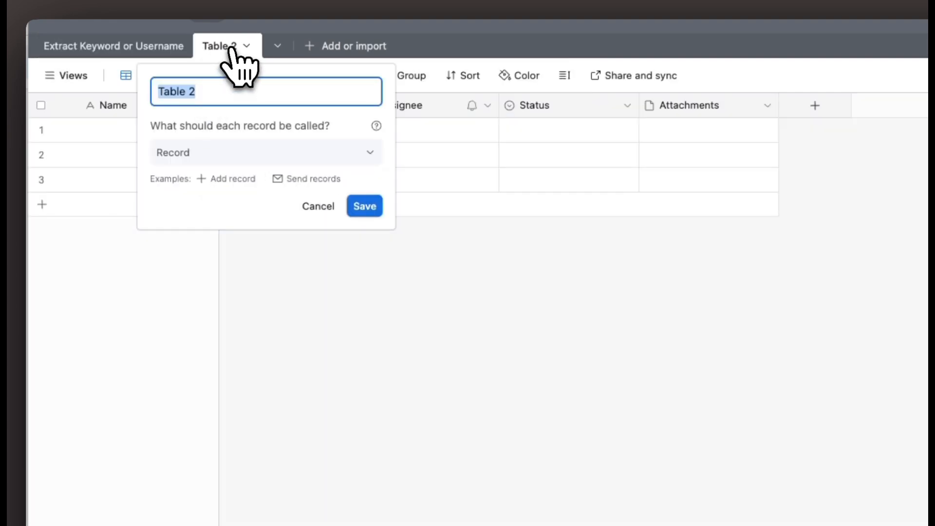
pyautogui.write('Extracted V')
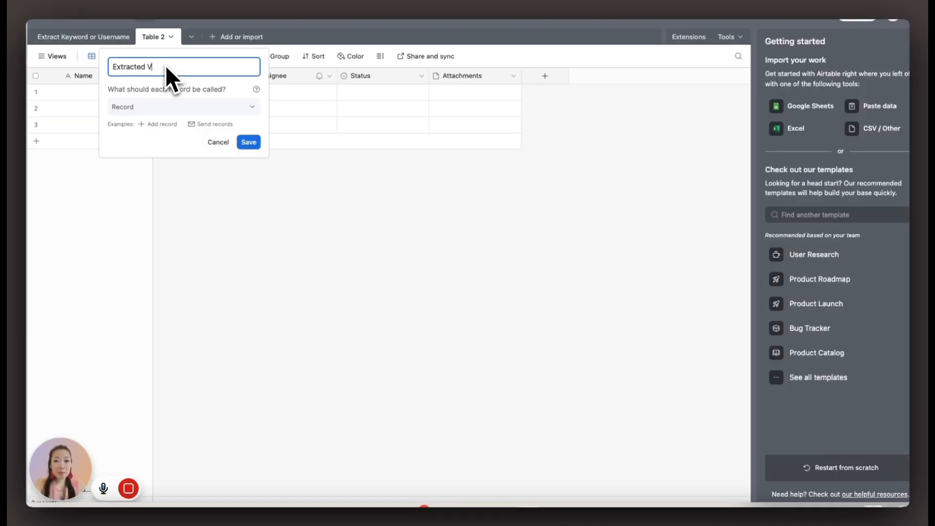
pyautogui.write('ideps')
pyautogui.click(248, 142)
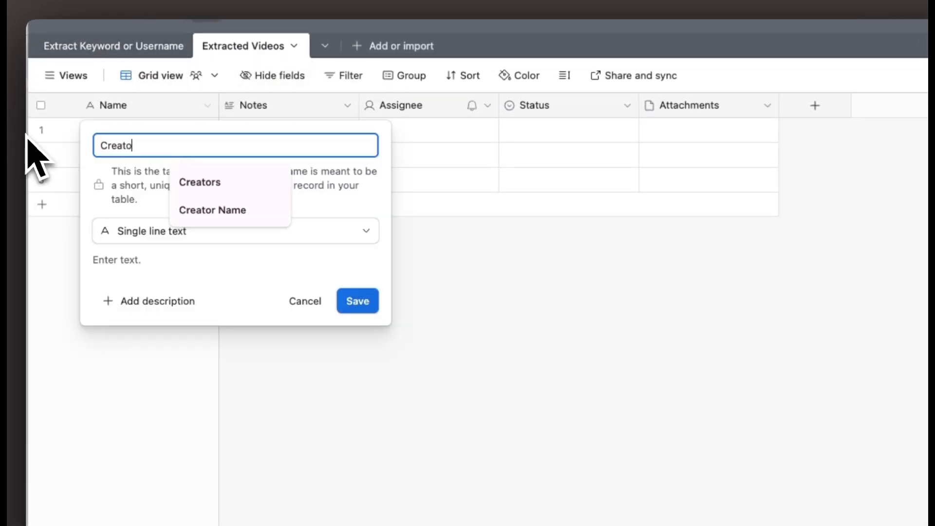
# - Rename the primary Name field to Creator Name and save it
pyautogui.press('Down')
pyautogui.press('Down')
pyautogui.press('Return')
pyautogui.click(345, 298)
# - Rename the Notes field to Type of Extract and the Assignee field to Keyword/ Creator, both as Single line text
pyautogui.click(347, 107)
pyautogui.click(278, 142)
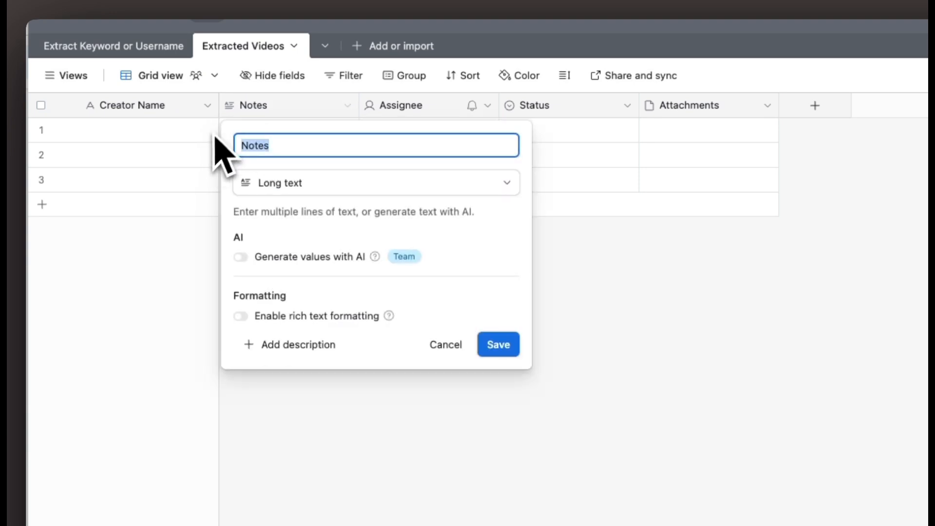
pyautogui.write('Type')
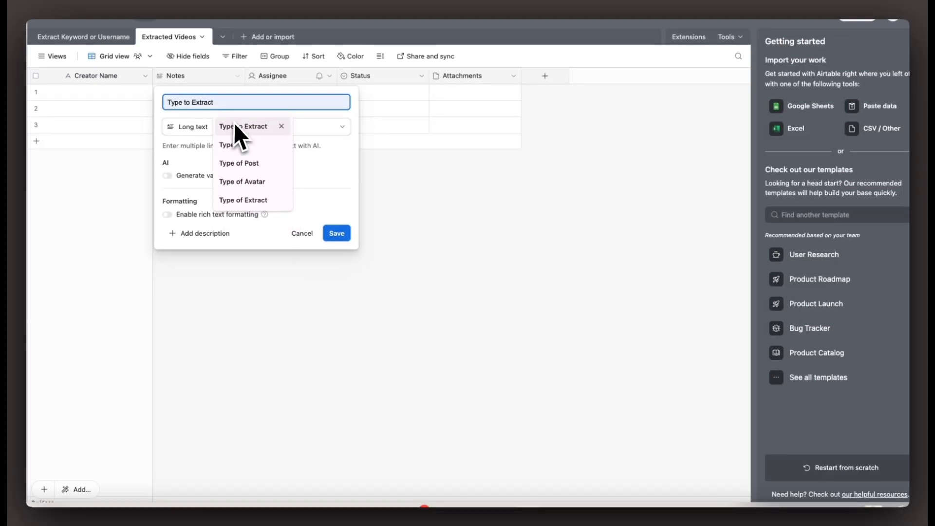
pyautogui.click(243, 200)
pyautogui.click(336, 233)
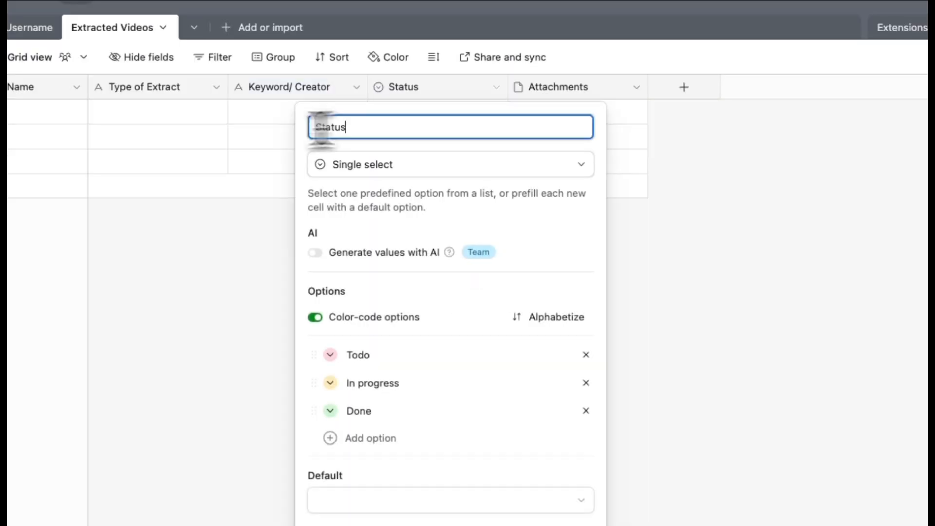
# - Rename the Status field to Caption and change its type to Long text
pyautogui.doubleClick(322, 128)
pyautogui.write('Caption')
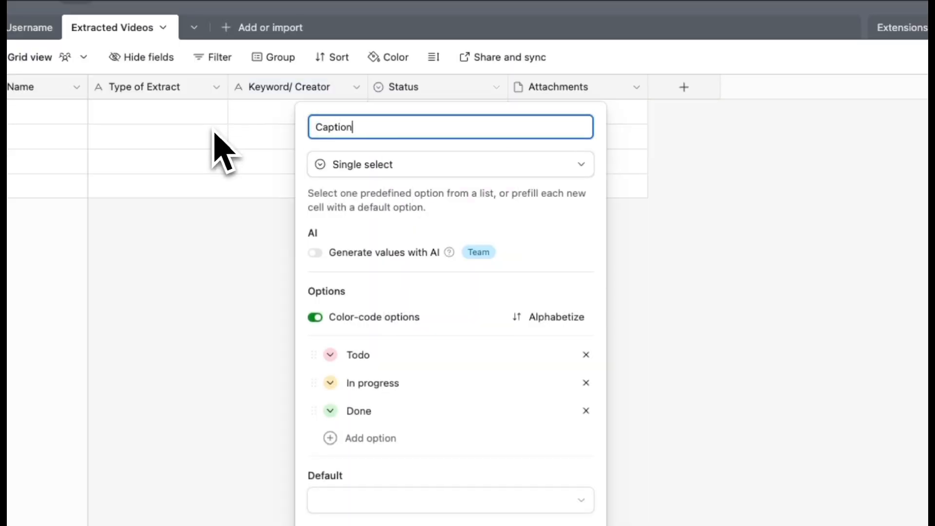
pyautogui.click(359, 165)
pyautogui.click(360, 261)
pyautogui.click(576, 326)
# - Rename the Attachments field to Videos and add a Created time field named Created Date with the time excluded
pyautogui.click(587, 92)
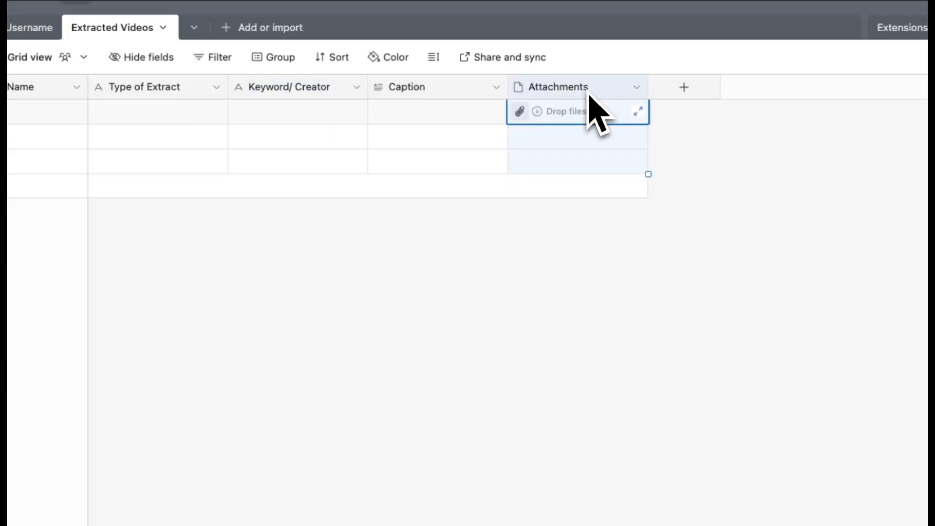
pyautogui.doubleClick(634, 90)
pyautogui.moveTo(526, 128); pyautogui.dragTo(306, 142)
pyautogui.write('Viee')
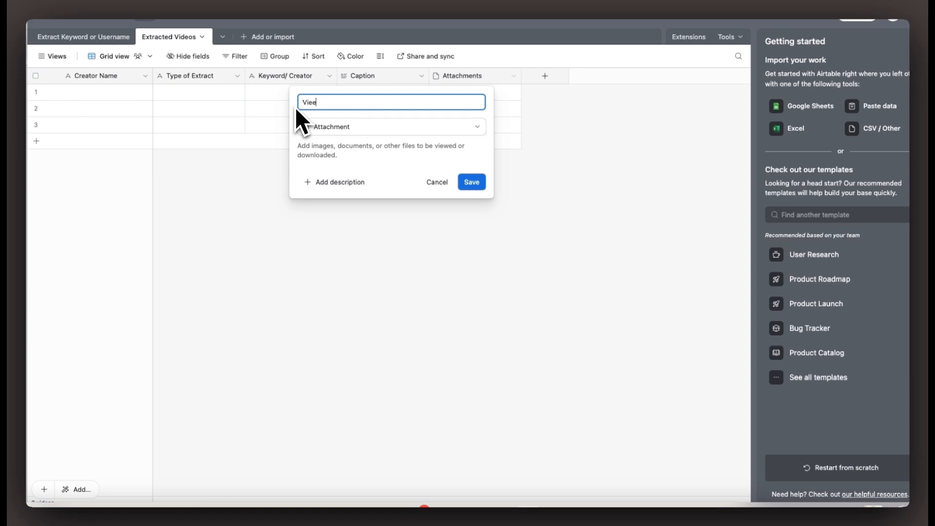
pyautogui.press('BackSpace')
pyautogui.press('BackSpace')
pyautogui.write('deos')
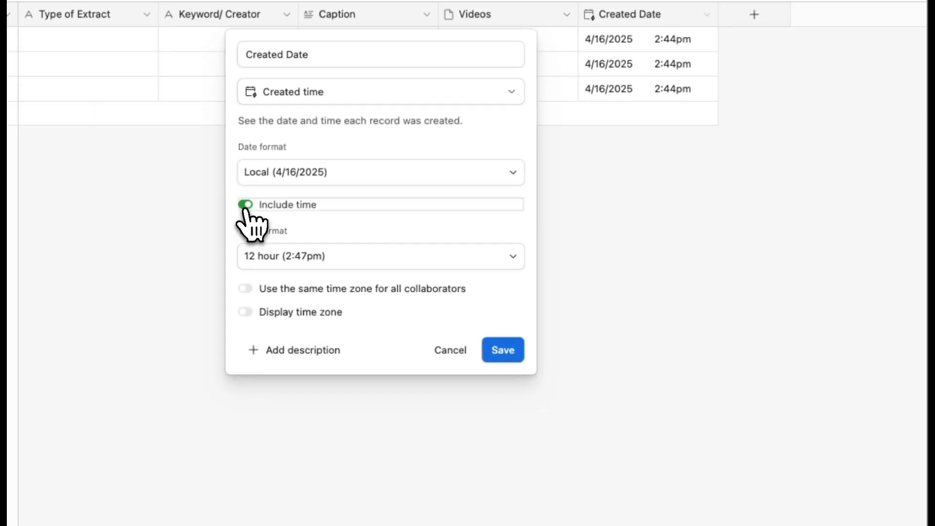
pyautogui.click(246, 205)
pyautogui.click(503, 290)
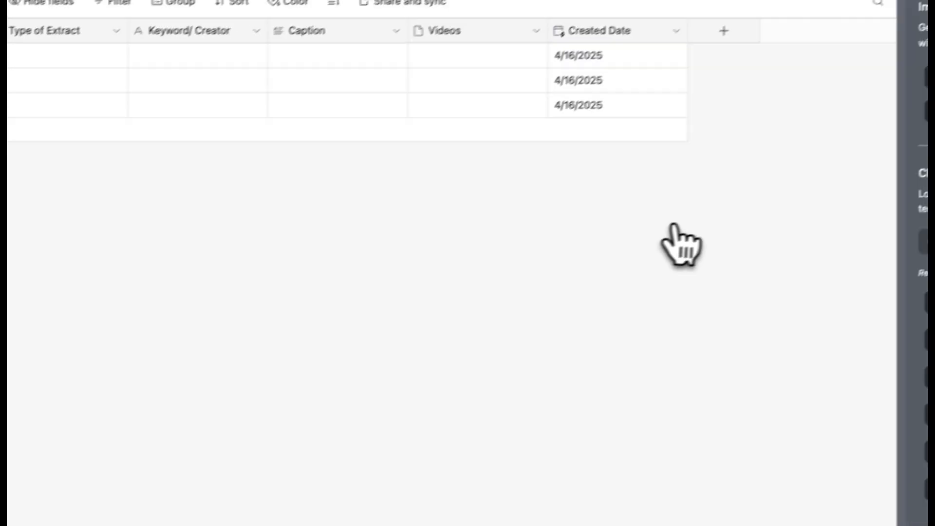
# - Add a Number field named Views to the Extracted Videos table
pyautogui.click(724, 29)
pyautogui.write('num')
pyautogui.click(548, 179)
pyautogui.write('Views')
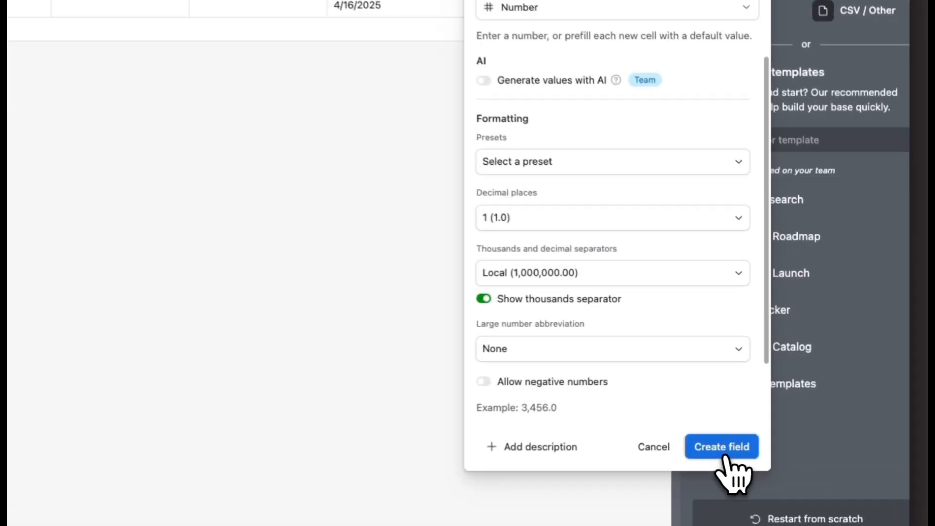
pyautogui.click(789, 420)
# - Duplicate the Views field and rename the copy to Likes
pyautogui.click(703, 76)
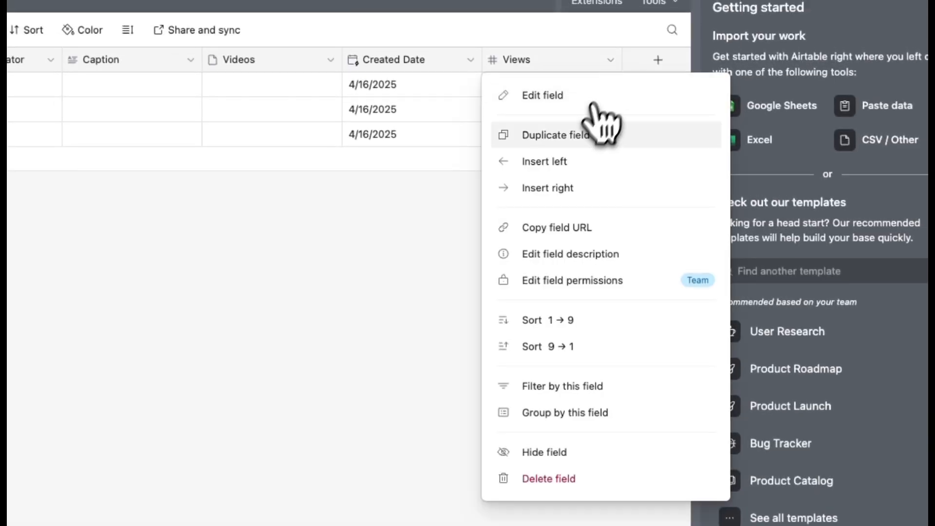
pyautogui.click(689, 117)
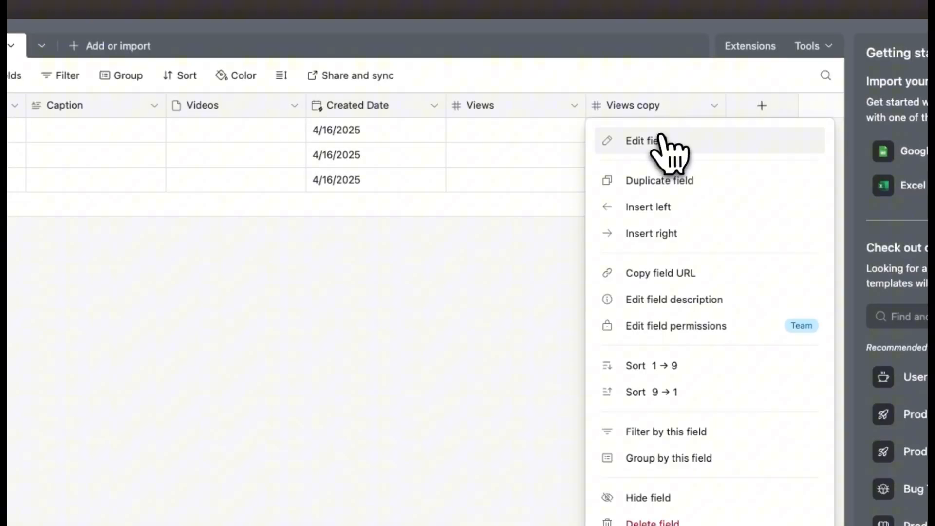
pyautogui.click(770, 103)
pyautogui.write('Lik')
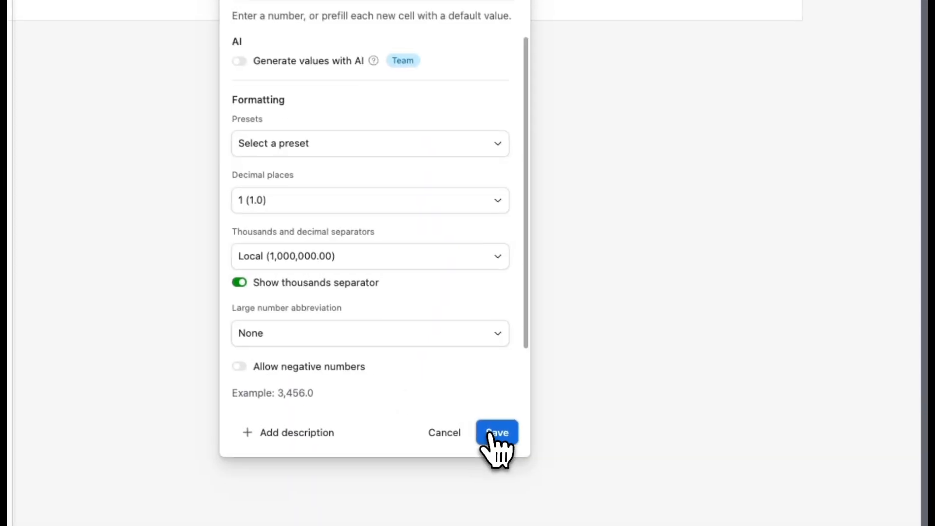
# - Set the Likes field's decimal places to 0, keeping the Local thousands and decimal separators, and save the field
pyautogui.click(297, 207)
pyautogui.click(341, 256)
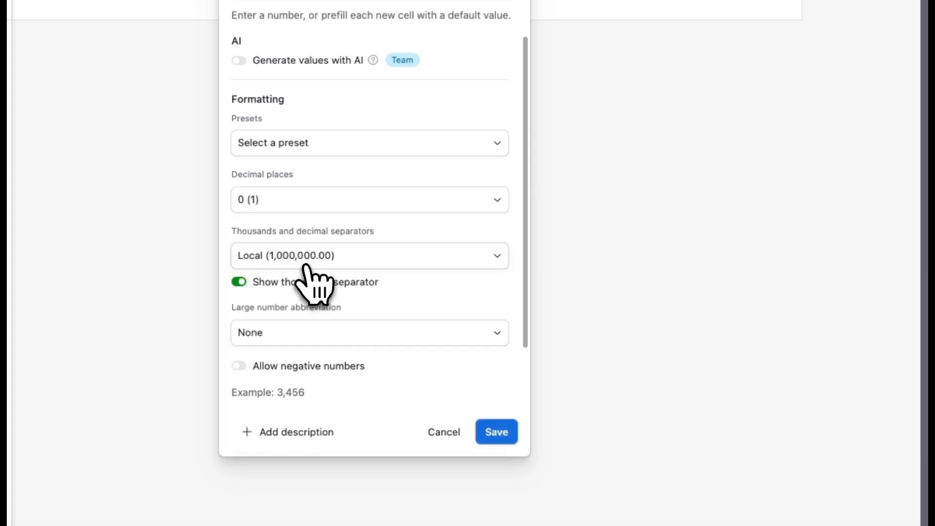
pyautogui.click(360, 263)
pyautogui.click(376, 224)
pyautogui.click(246, 282)
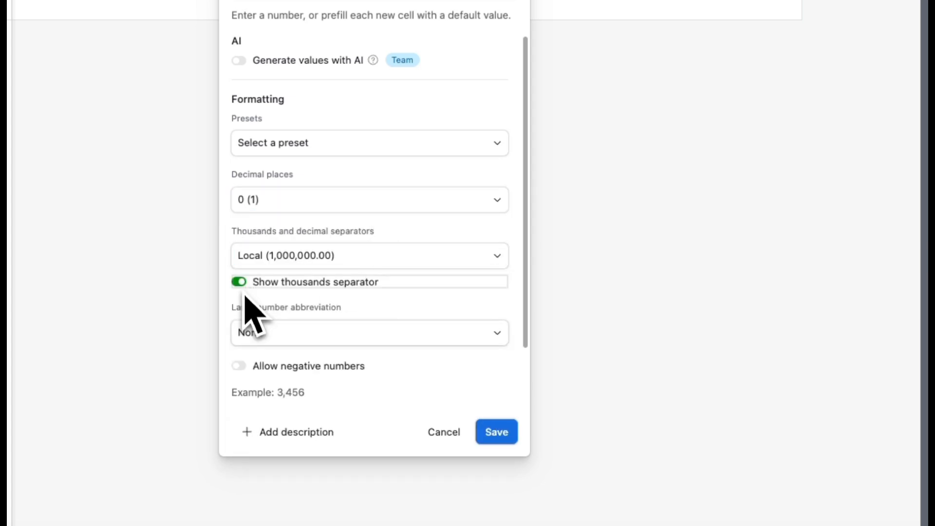
pyautogui.click(273, 203)
pyautogui.click(279, 258)
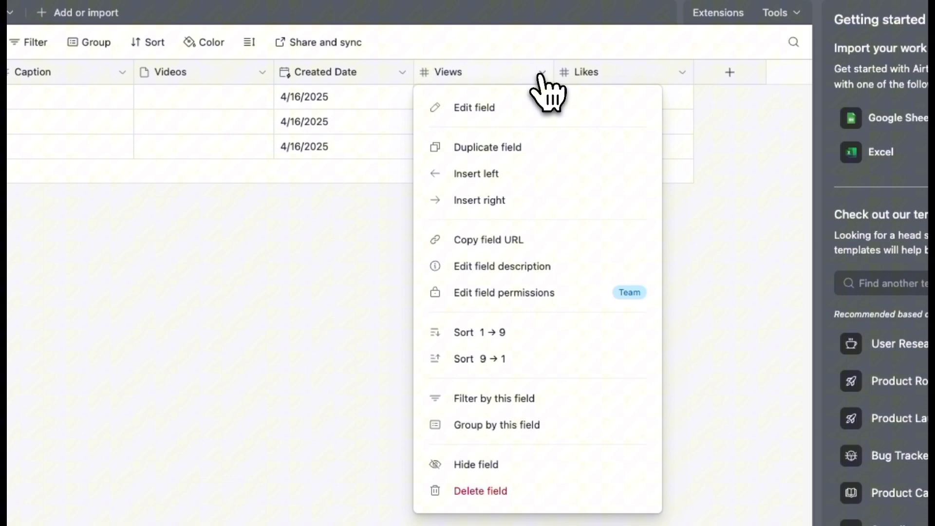
# - Match the Views field's decimal places to those of the Likes field
pyautogui.click(459, 107)
pyautogui.click(292, 200)
pyautogui.click(376, 271)
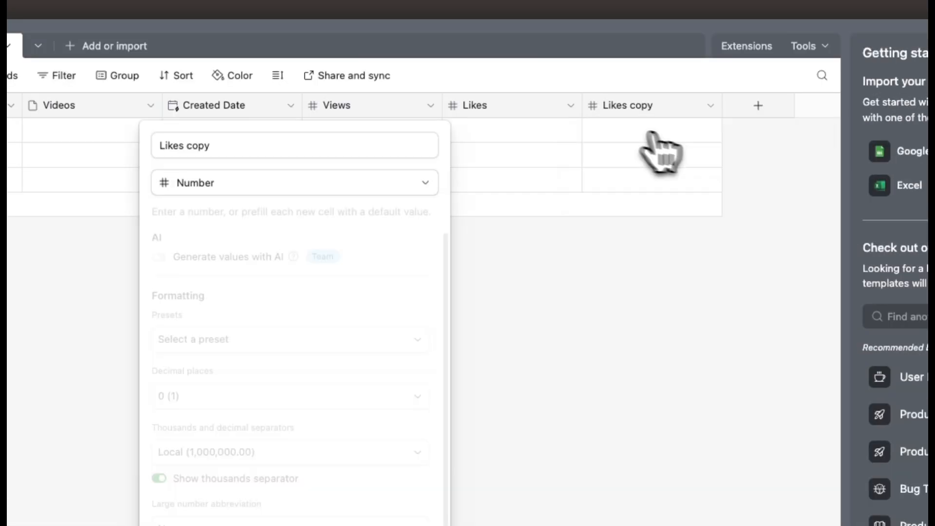
# - Duplicate the Likes field and rename the copy to Comments
pyautogui.tripleClick(428, 88)
pyautogui.write('Comments')
pyautogui.click(529, 485)
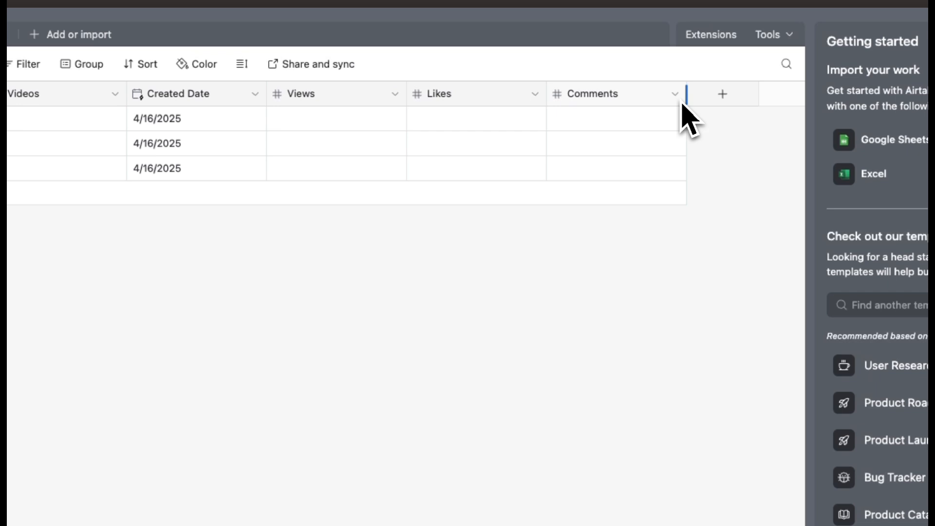
# - Duplicate the Comments field, keep the copy as a Number field and rename it to Share
pyautogui.click(671, 94)
pyautogui.click(633, 168)
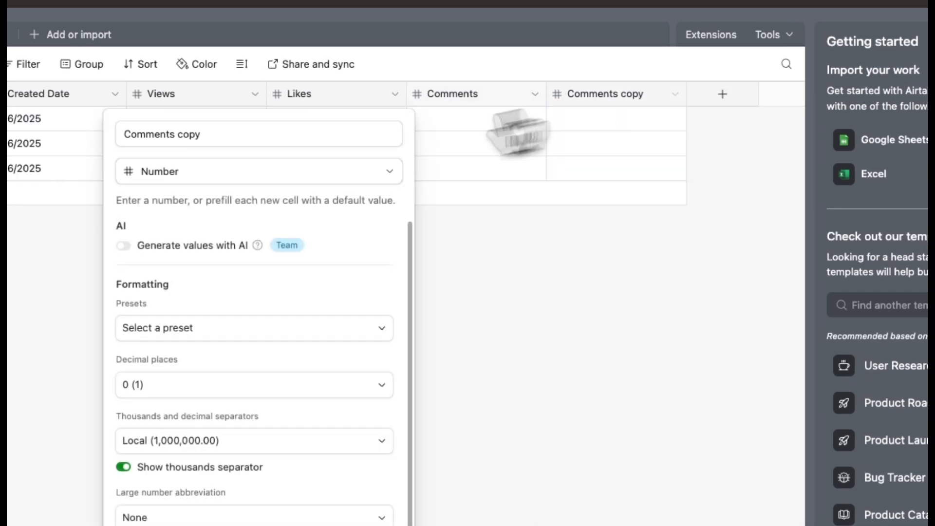
pyautogui.click(242, 167)
pyautogui.write('numb')
pyautogui.press('Return')
pyautogui.tripleClick(424, 77)
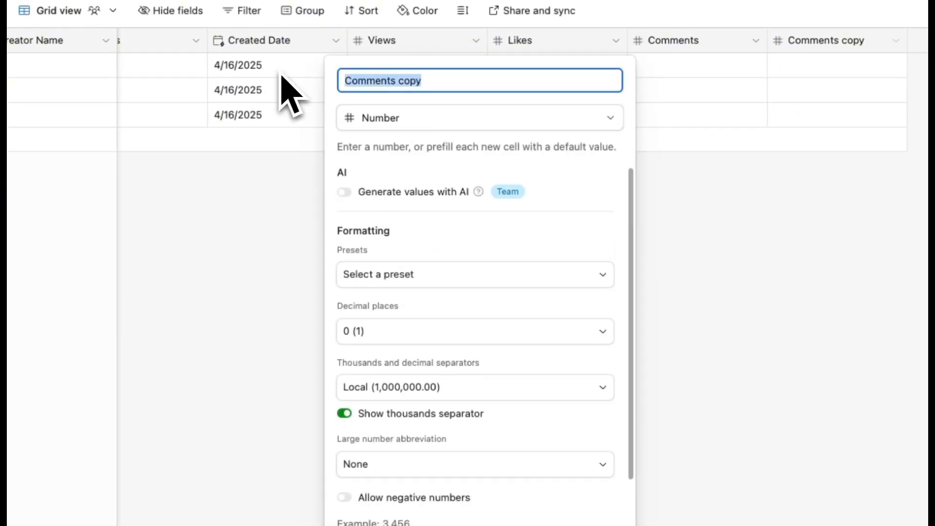
pyautogui.write('Share')
pyautogui.press('Return')
# - Duplicate the Share field and rename the copy to Saved
pyautogui.click(895, 40)
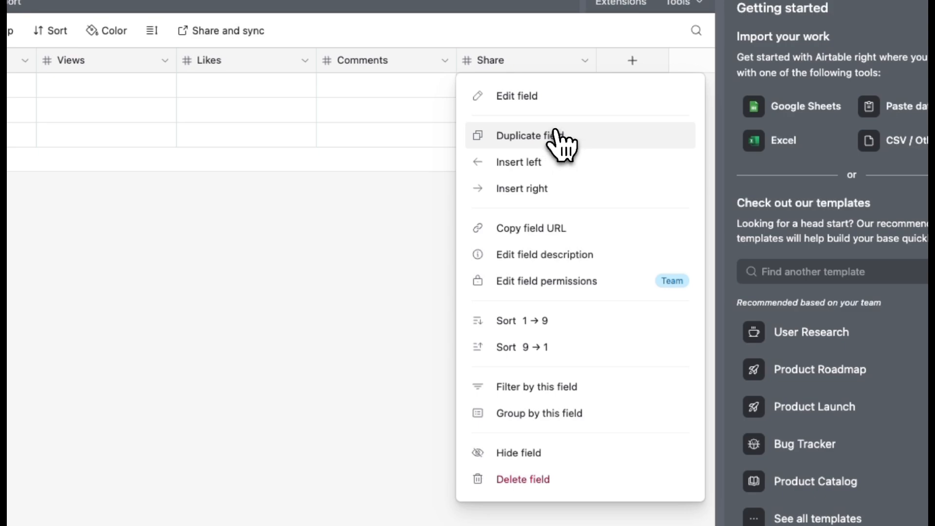
pyautogui.click(556, 131)
pyautogui.moveTo(396, 77); pyautogui.dragTo(295, 77)
pyautogui.write('Saved')
pyautogui.press('Return')
# - Add a Long text field named Detail Video Analysis after the Saved field
pyautogui.click(632, 60)
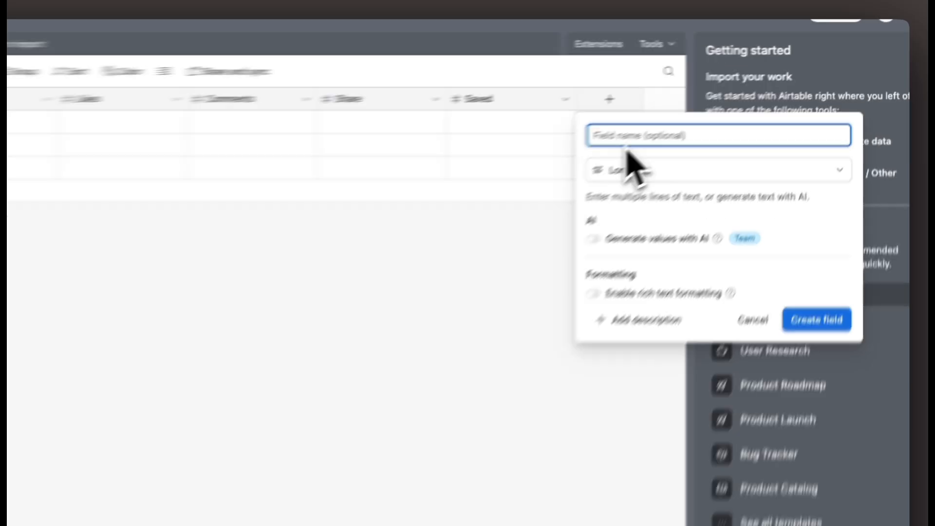
pyautogui.write('Detail Video Analysis')
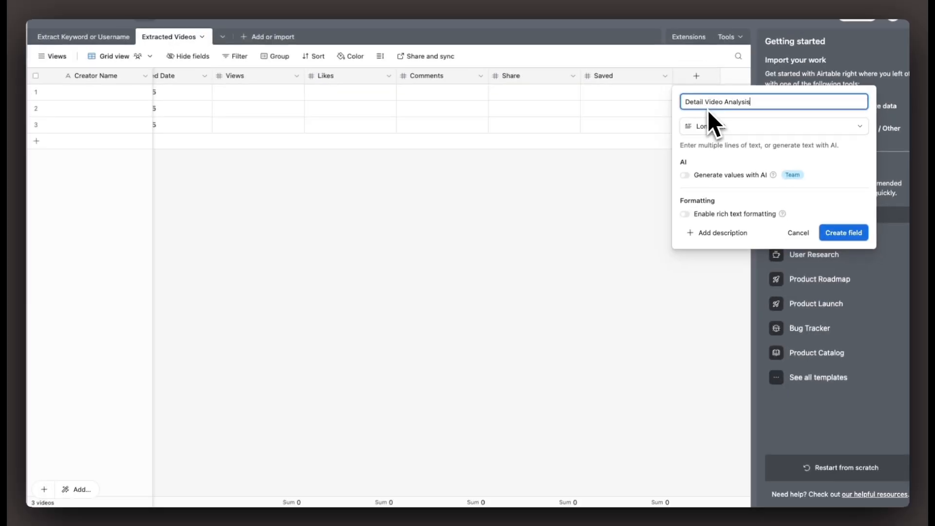
pyautogui.click(843, 233)
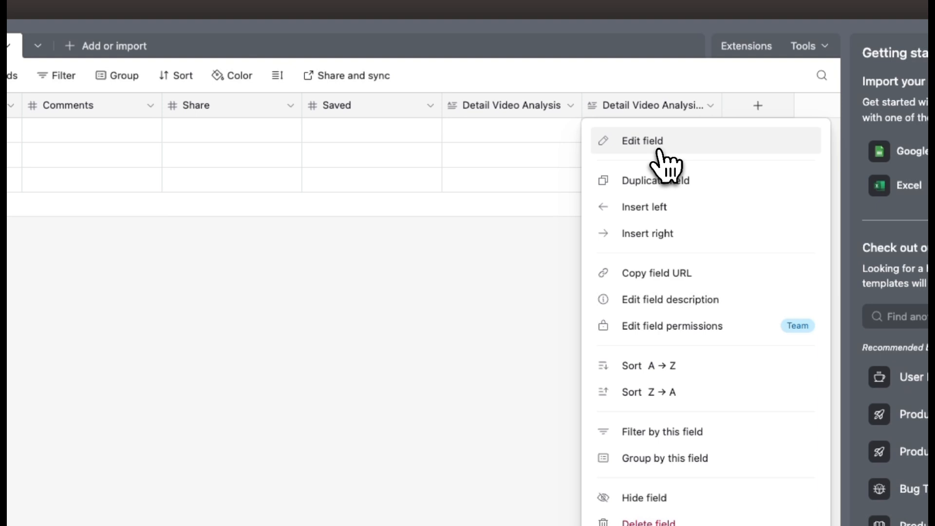
# - Duplicate the Detail Video Analysis field and rename the copy to Summary Video Guidelines
pyautogui.click(789, 98)
pyautogui.write('Su')
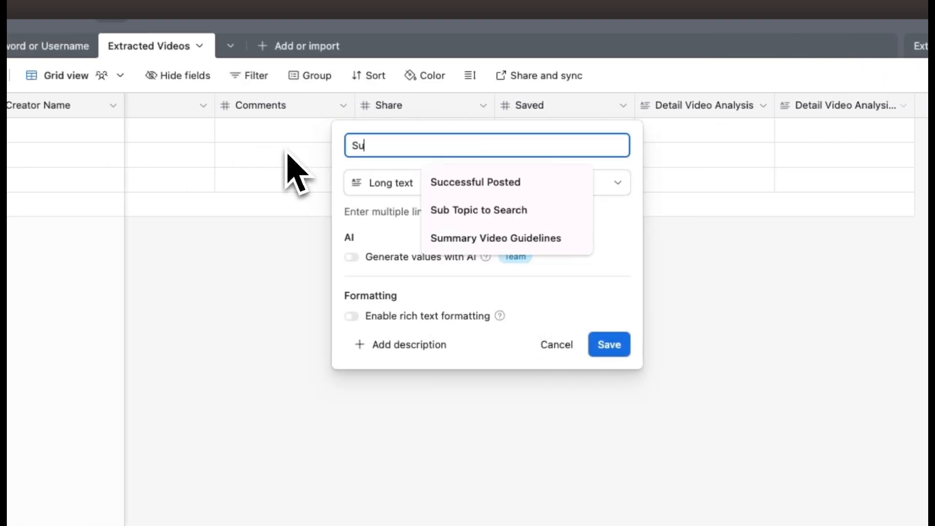
pyautogui.write('mmary')
pyautogui.click(455, 183)
pyautogui.click(609, 344)
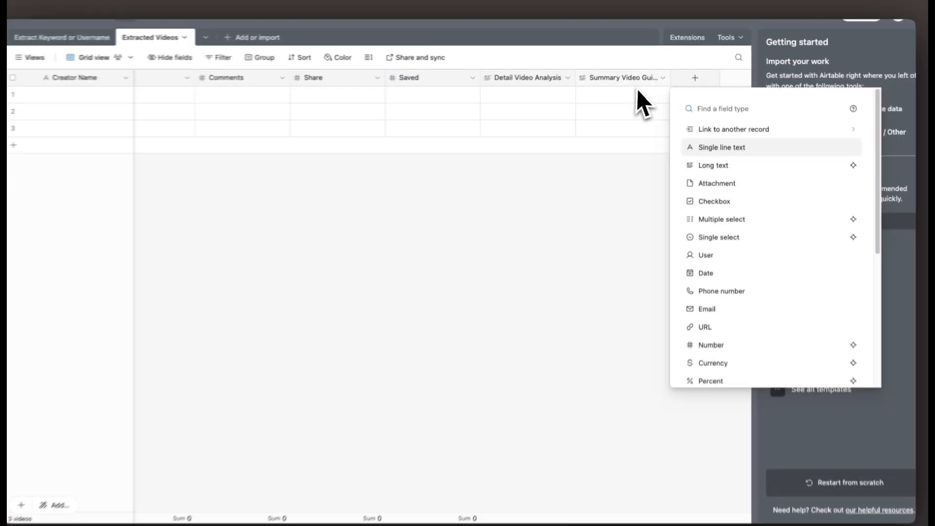
# - Add a URL field named Post URL after the Summary Video Guidelines field
pyautogui.write('url')
pyautogui.click(725, 127)
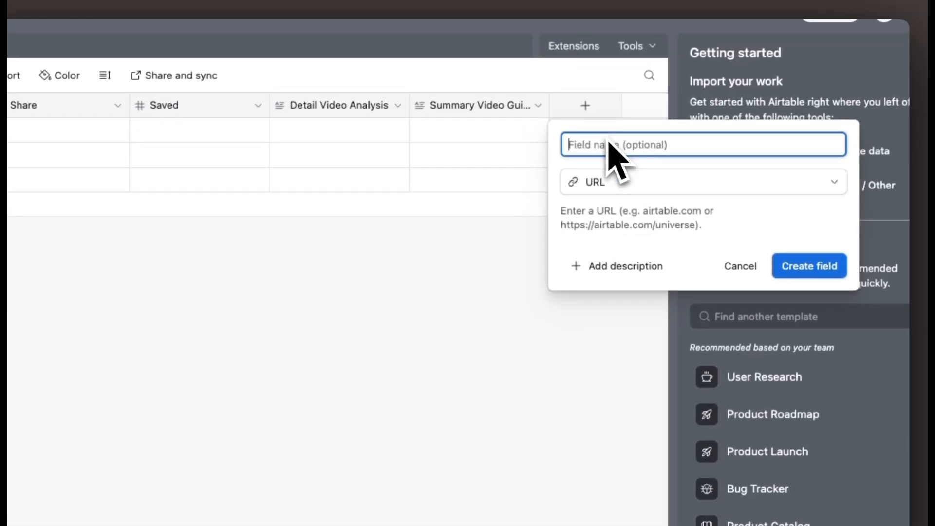
pyautogui.write('Post URL')
pyautogui.press('Return')
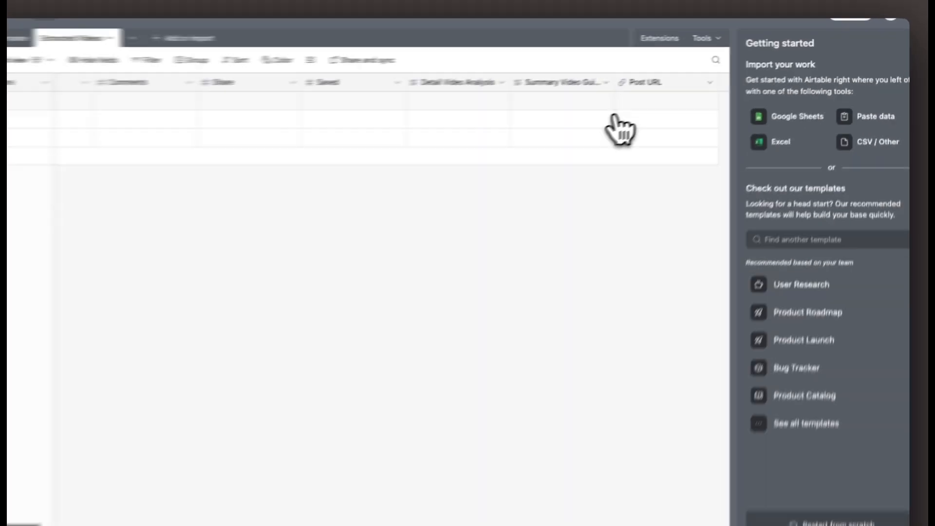
# - Duplicate the Post URL field and rename the copy to Dowloadable Video URL
pyautogui.click(709, 82)
pyautogui.click(682, 134)
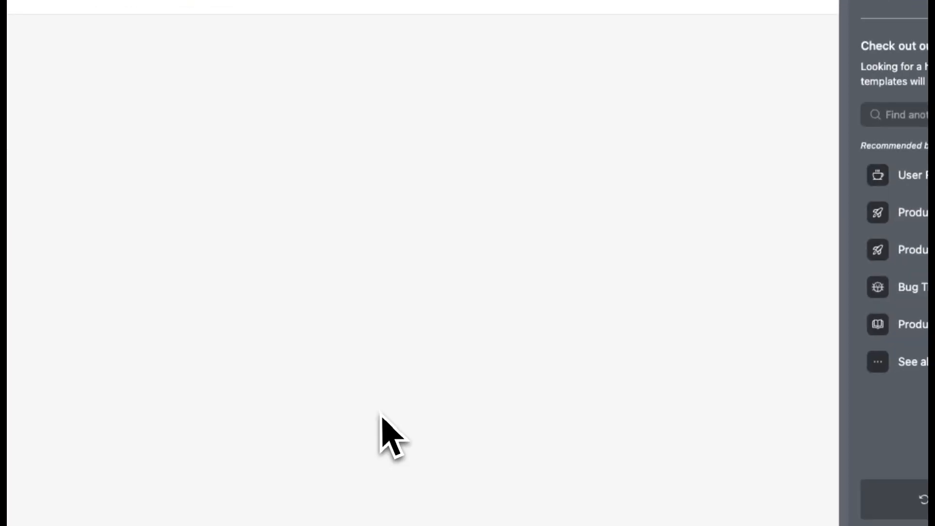
pyautogui.write('Do')
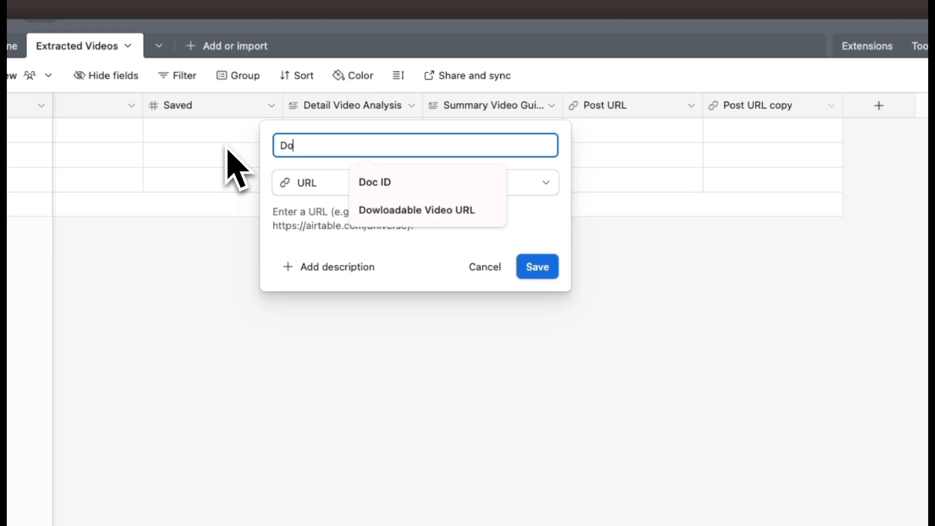
pyautogui.click(416, 210)
pyautogui.click(538, 267)
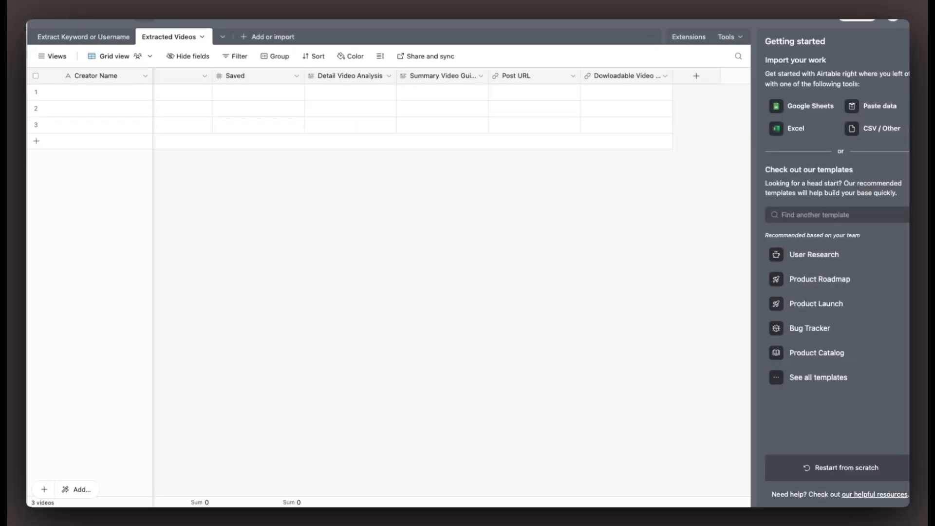
# - Add a Long text field named Video Script after the Dowloadable Video URL field
pyautogui.click(665, 76)
pyautogui.click(696, 76)
pyautogui.click(707, 161)
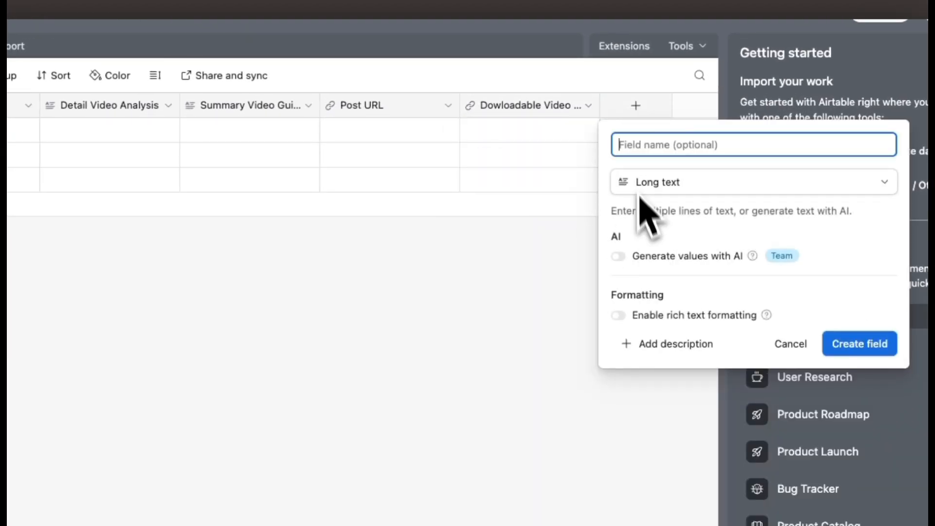
pyautogui.write('ideo')
pyautogui.press('BackSpace')
pyautogui.press('BackSpace')
pyautogui.press('BackSpace')
pyautogui.press('BackSpace')
pyautogui.write('Video Script')
pyautogui.click(867, 346)
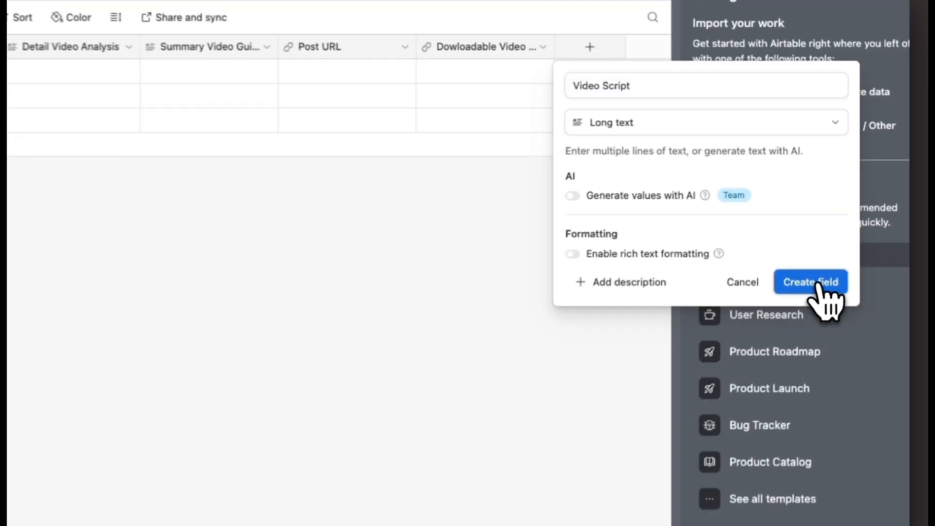
# - Add a Duration field named Video Length after the Video Script field
pyautogui.hscroll(3, 639, 183)
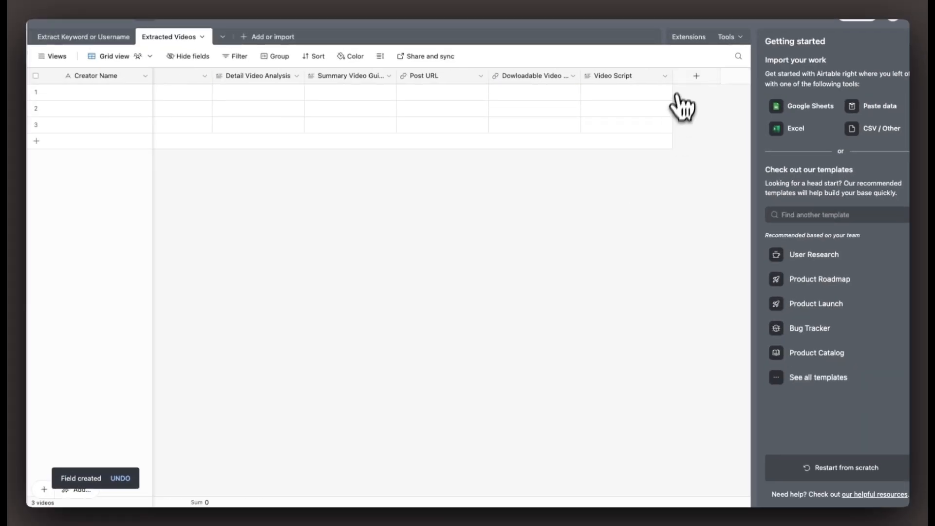
pyautogui.click(697, 75)
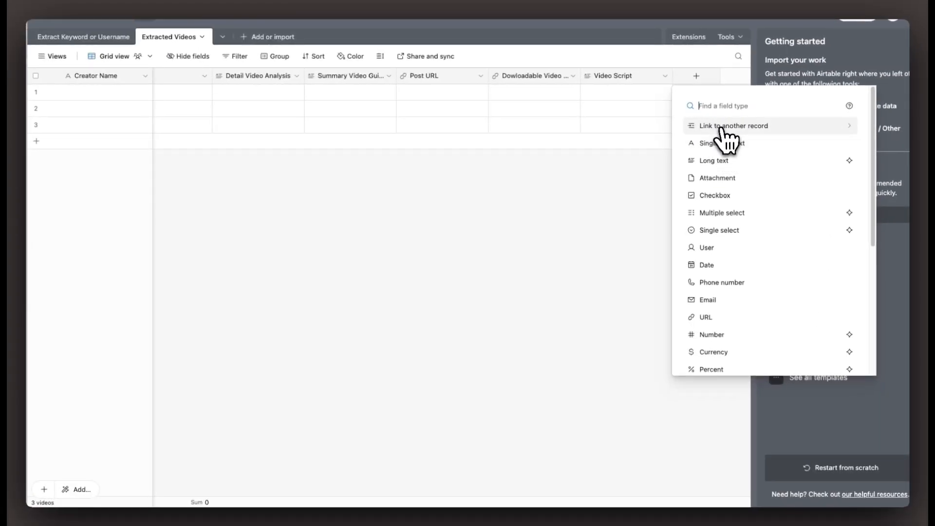
pyautogui.write('d')
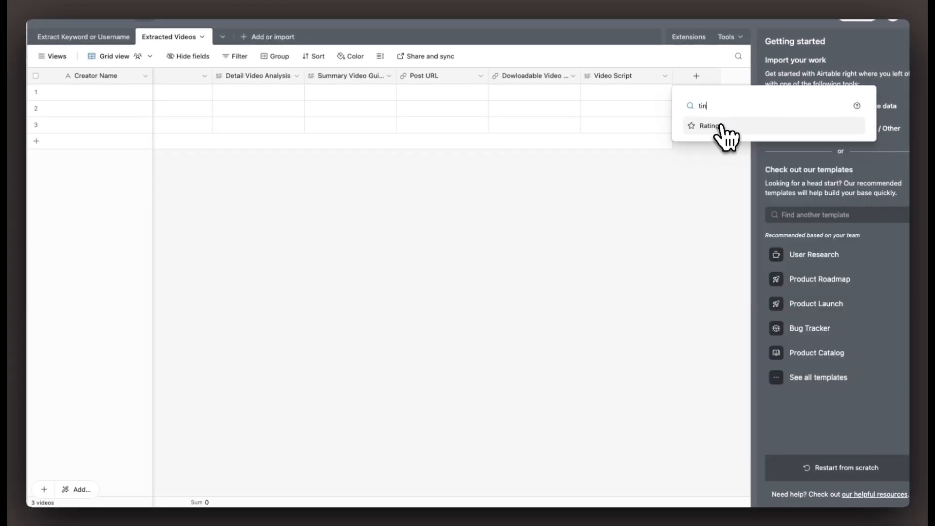
pyautogui.click(720, 175)
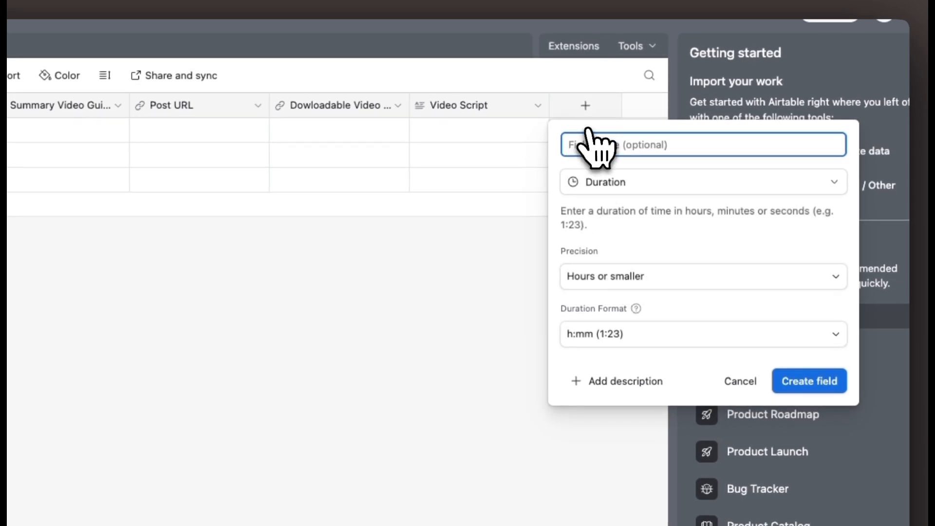
pyautogui.write('Video Length')
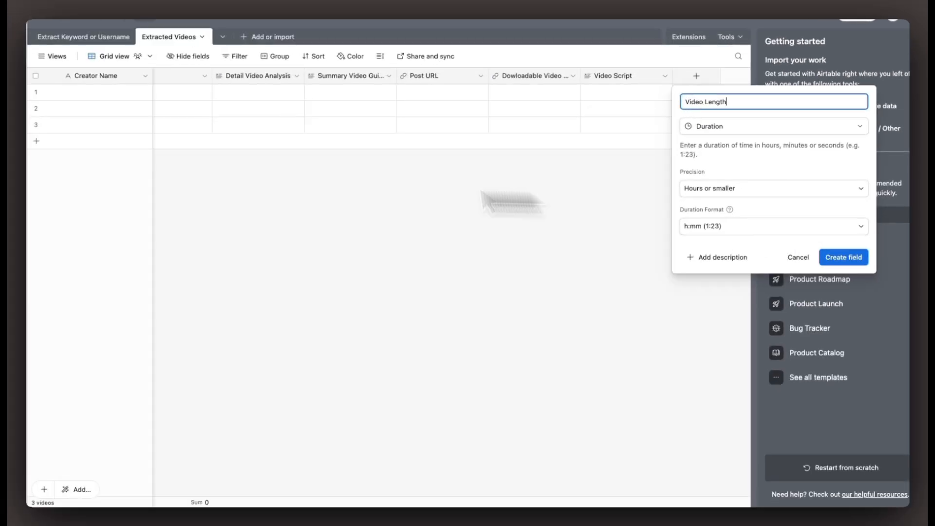
pyautogui.click(843, 257)
# - Add a Long text field named Updated Video Script after the Video Length field
pyautogui.click(696, 75)
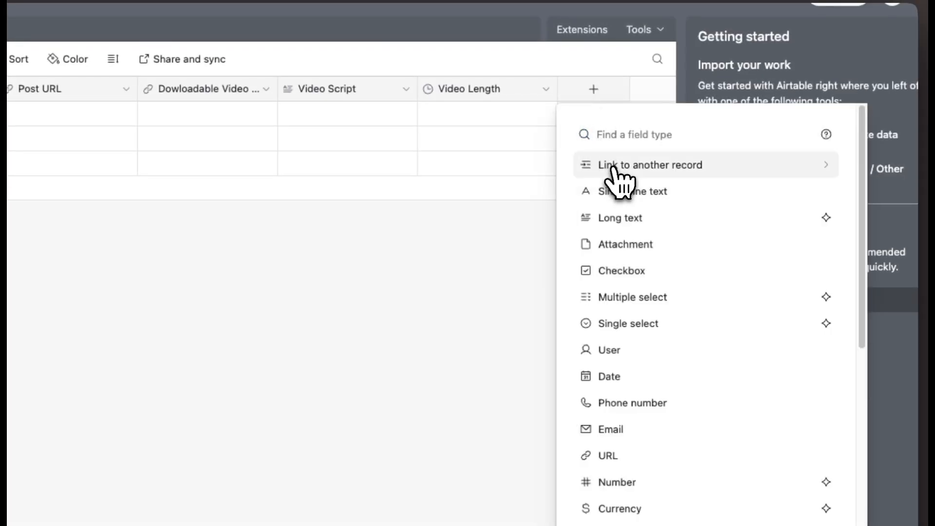
pyautogui.moveTo(615, 176); pyautogui.dragTo(622, 219)
pyautogui.write('Update')
pyautogui.write('d V')
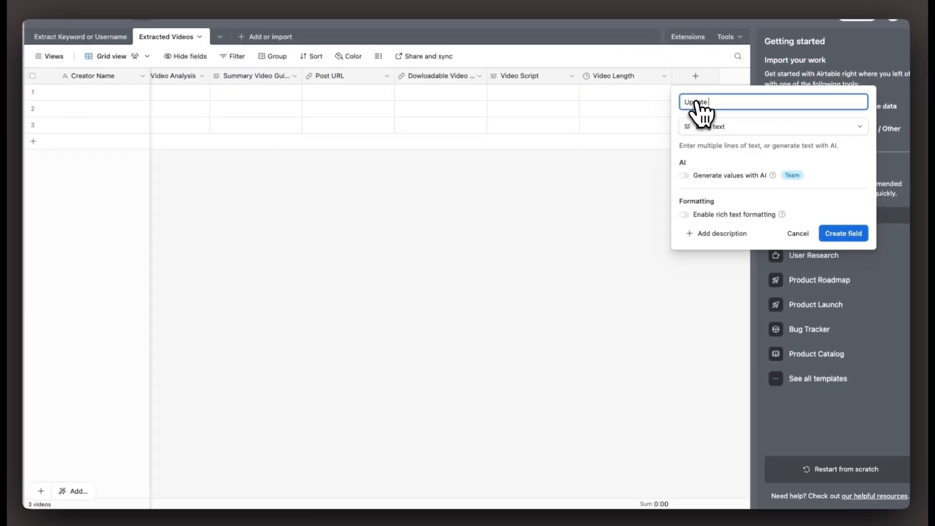
pyautogui.write('ideo Script')
pyautogui.press('Return')
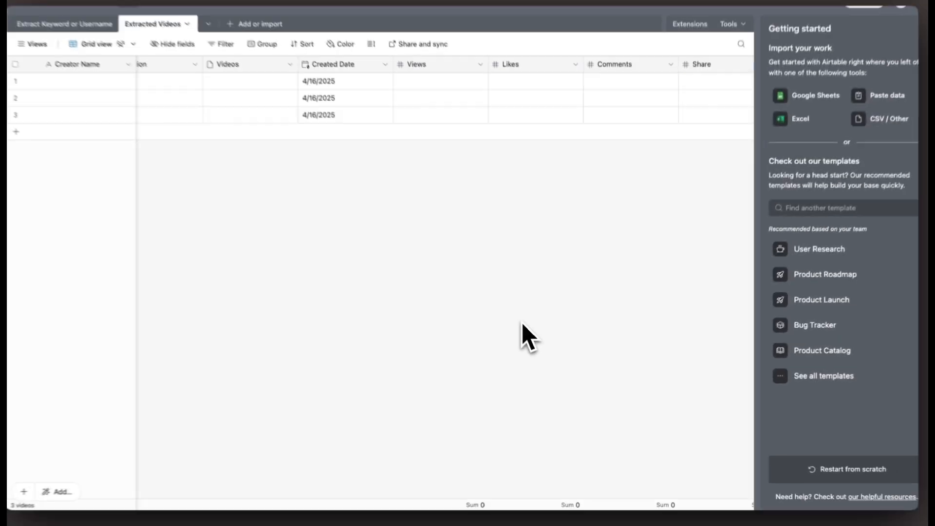
# - Return to the Extract Keyword or Username table and rename the base to AI Scraping DB Template
pyautogui.click(95, 38)
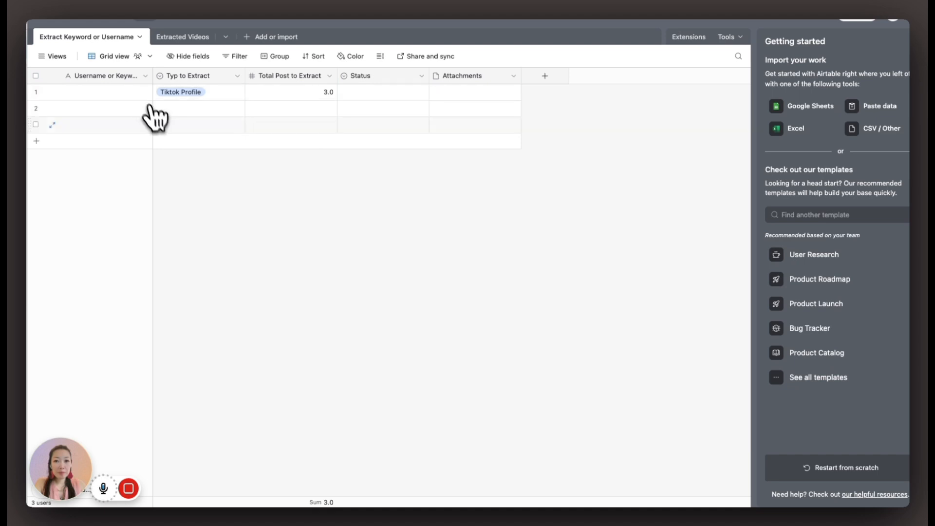
pyautogui.click(109, 19)
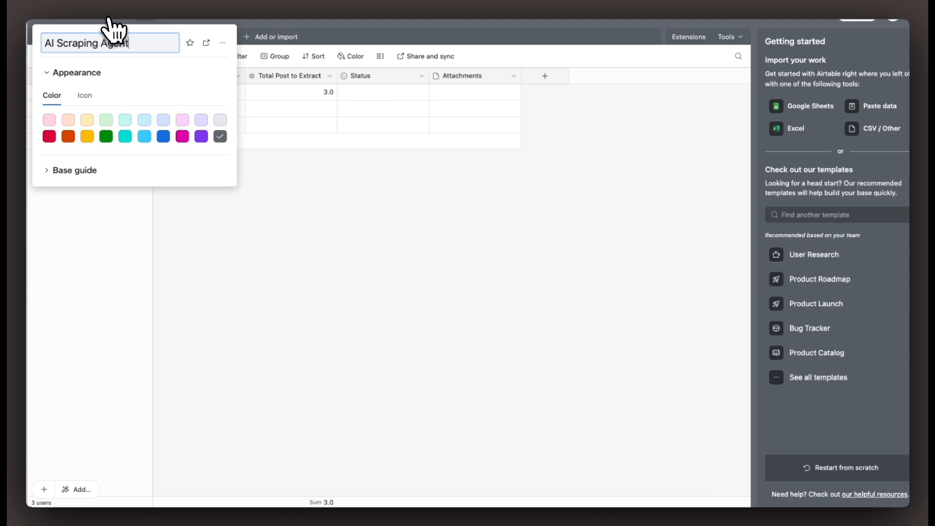
pyautogui.click(53, 42)
pyautogui.press('shift+super+Right')
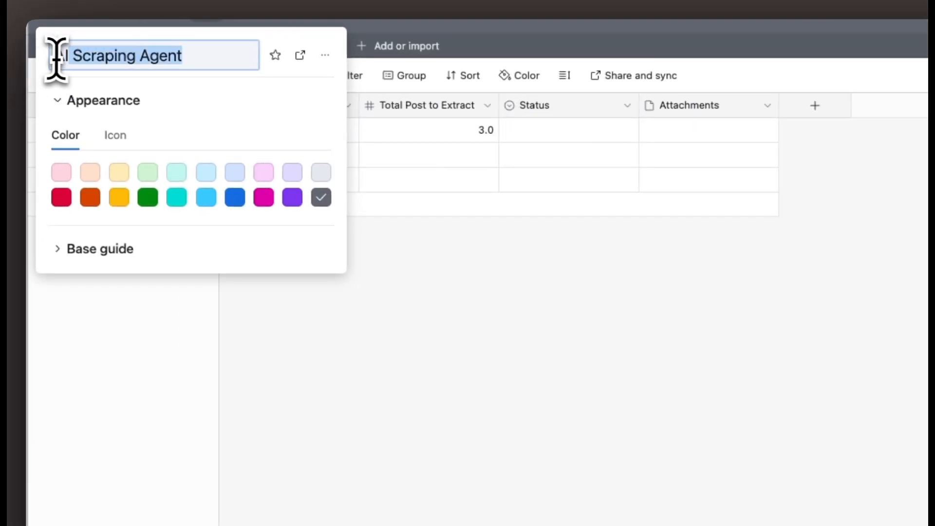
pyautogui.click(90, 56)
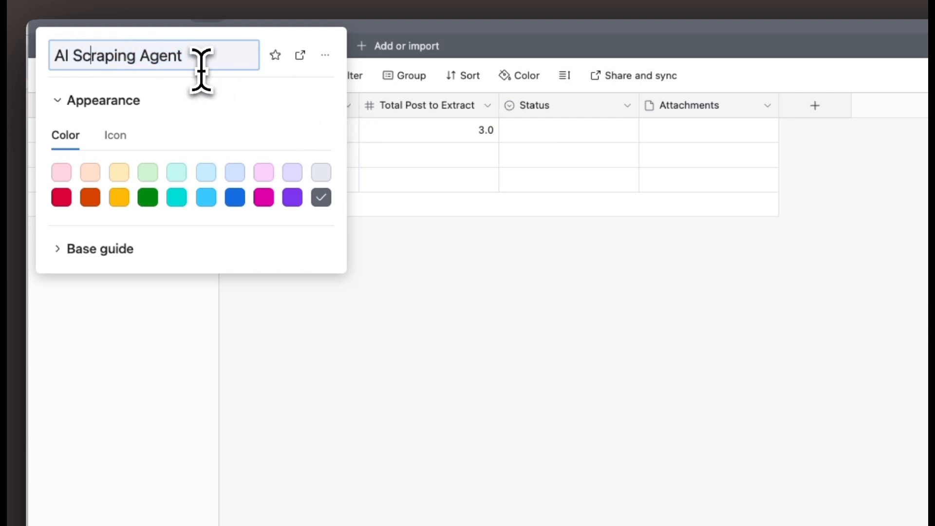
pyautogui.doubleClick(157, 51)
pyautogui.write('D')
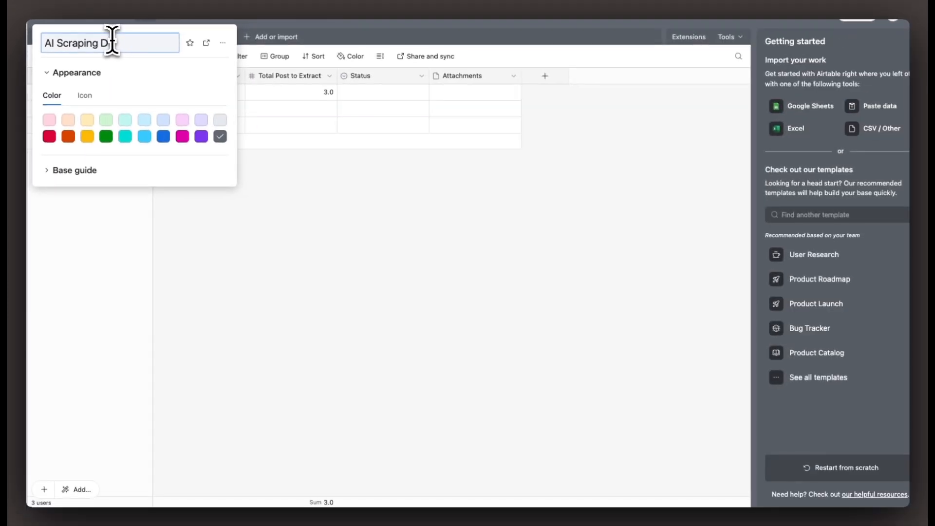
pyautogui.write('B Template')
pyautogui.press('Return')
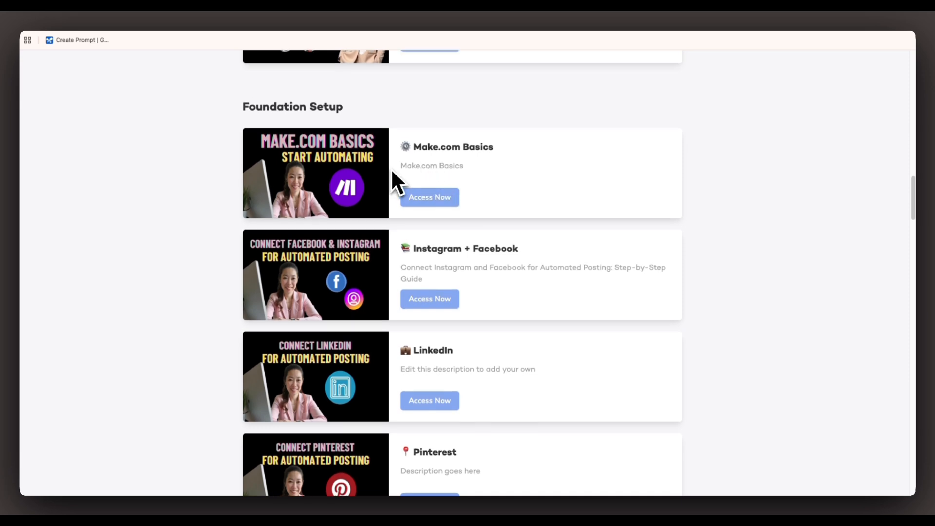
# - Switch to the Tiktok Profile AI Spy Agent scenario in Make and open the Get Keyword or Username module's settings
pyautogui.scroll(6, 392, 195)
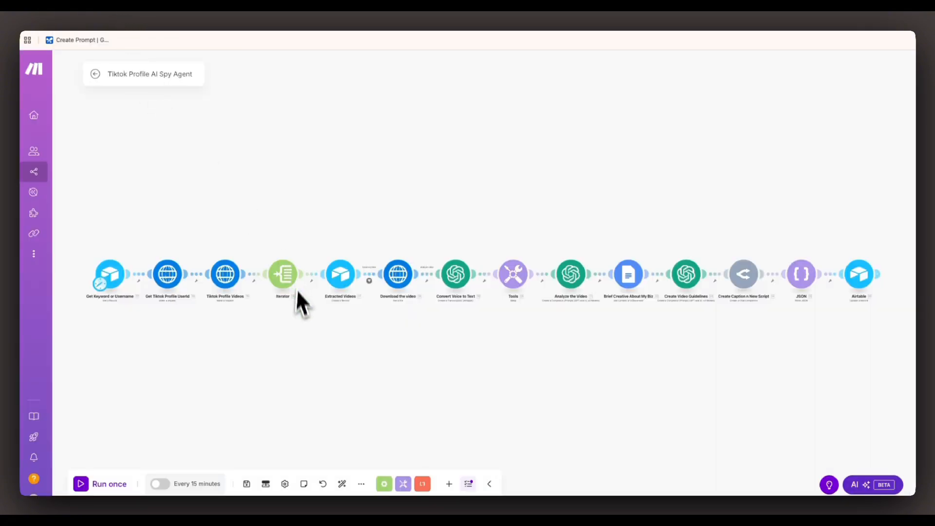
pyautogui.scroll(5, 169, 336)
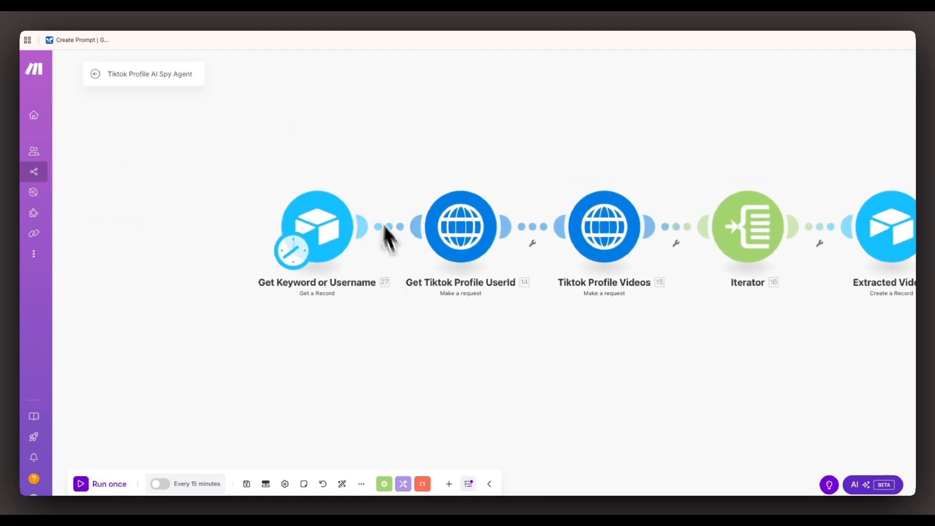
pyautogui.click(318, 217)
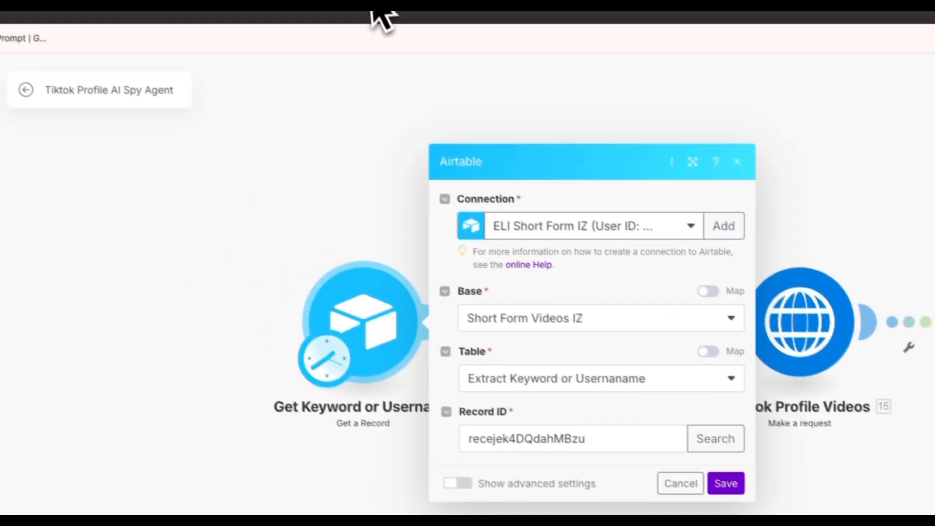
# - Create a blank scenario and browse the Airtable modules available for its first step
pyautogui.click(377, 12)
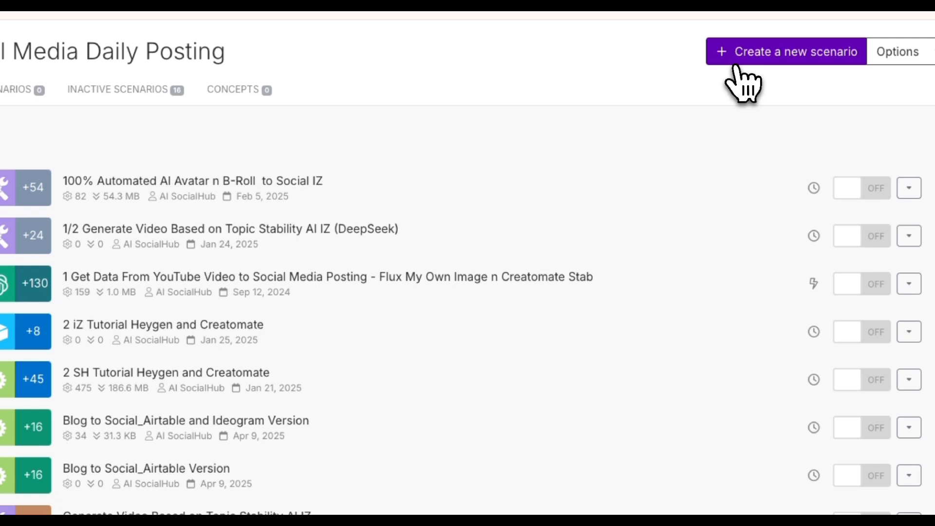
pyautogui.click(740, 78)
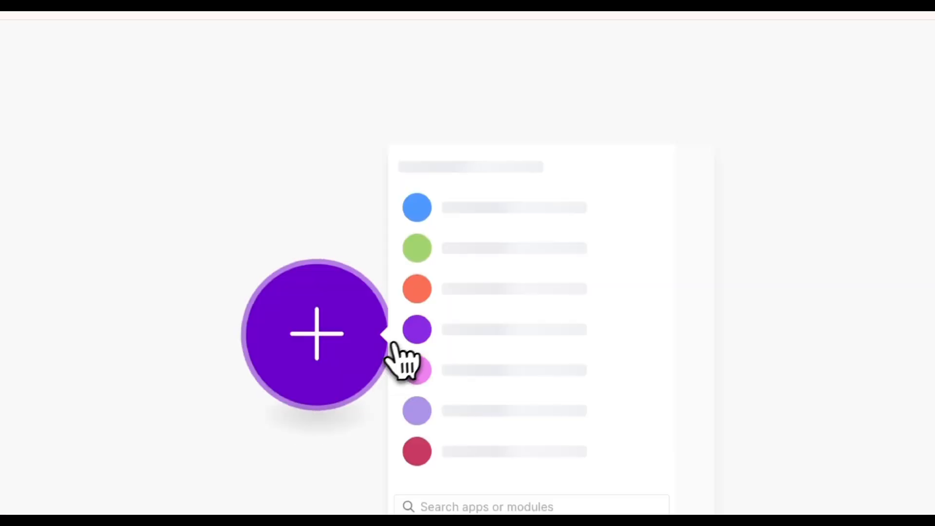
pyautogui.click(491, 208)
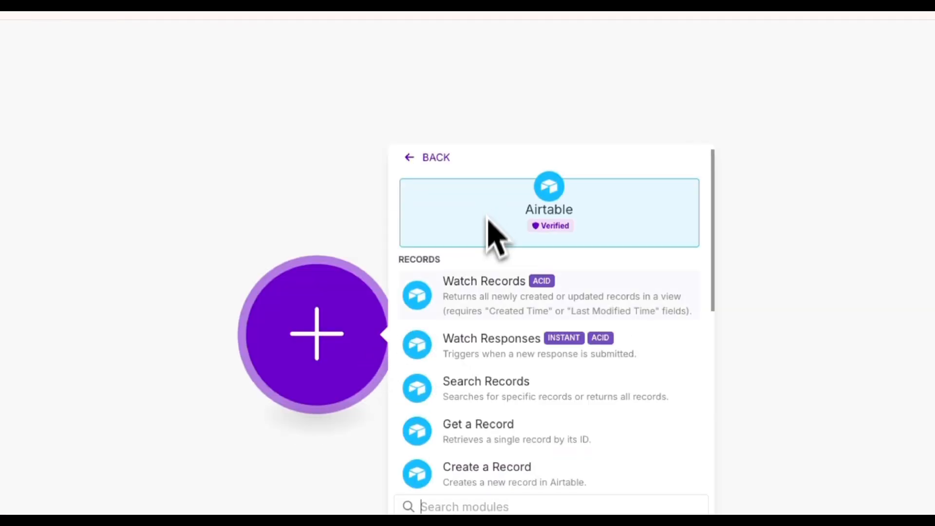
pyautogui.click(647, 409)
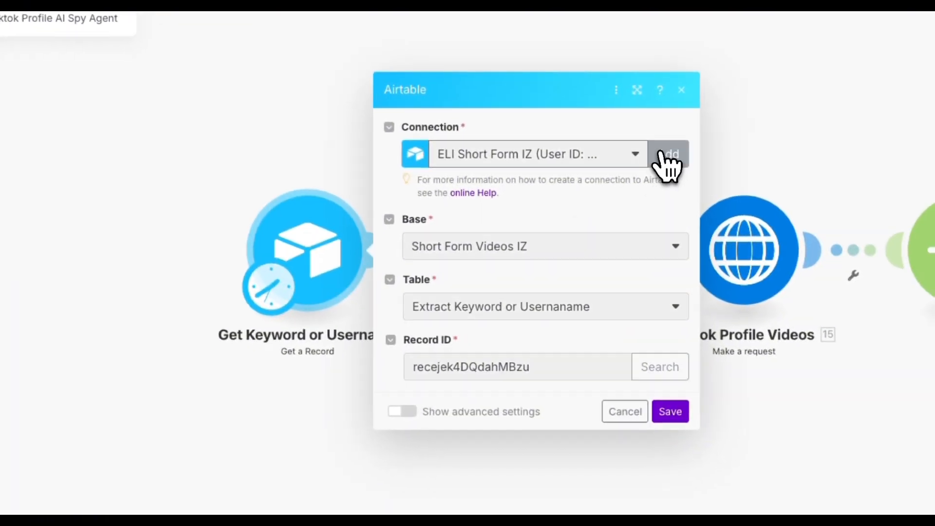
# - Create a new Airtable OAuth connection named TT_Scraper_Profile_Test for the Get Keyword or Username module and move the authorization window aside
pyautogui.click(791, 215)
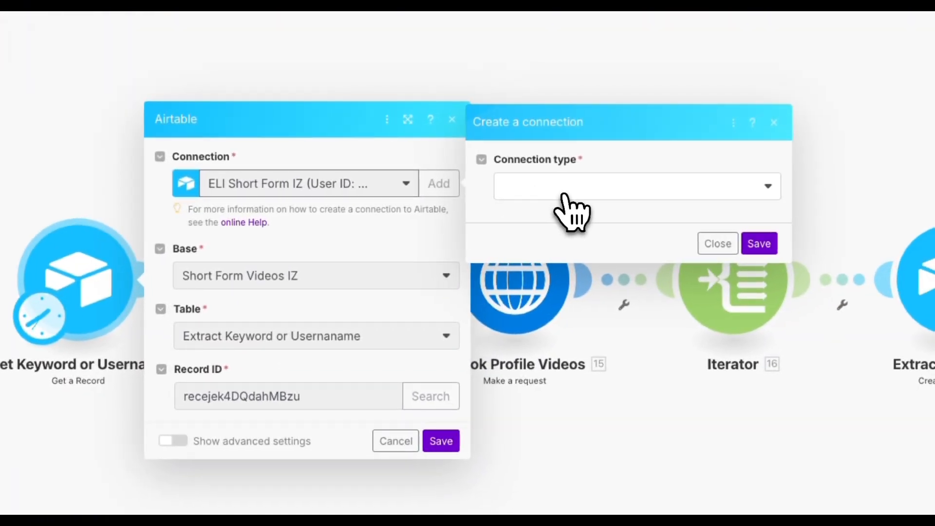
pyautogui.click(565, 196)
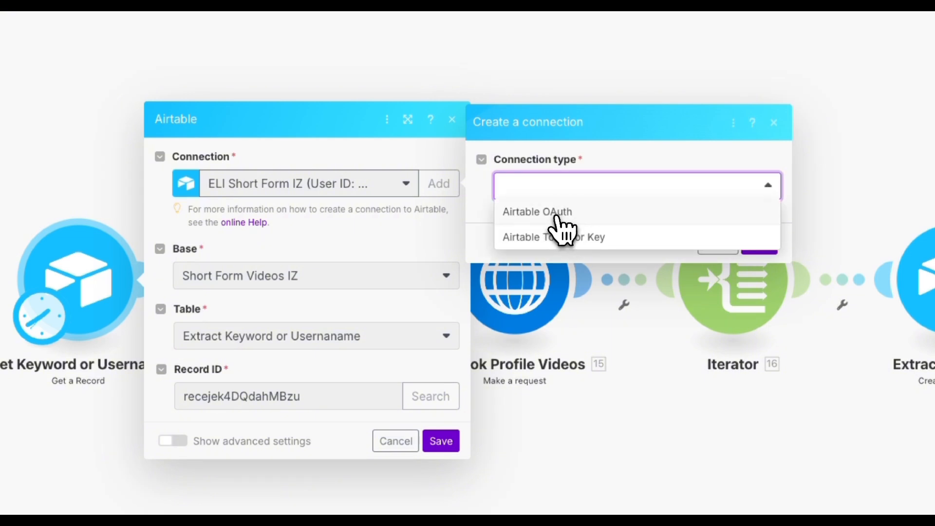
pyautogui.click(558, 214)
pyautogui.write('TT_Scraper_Profile_Test')
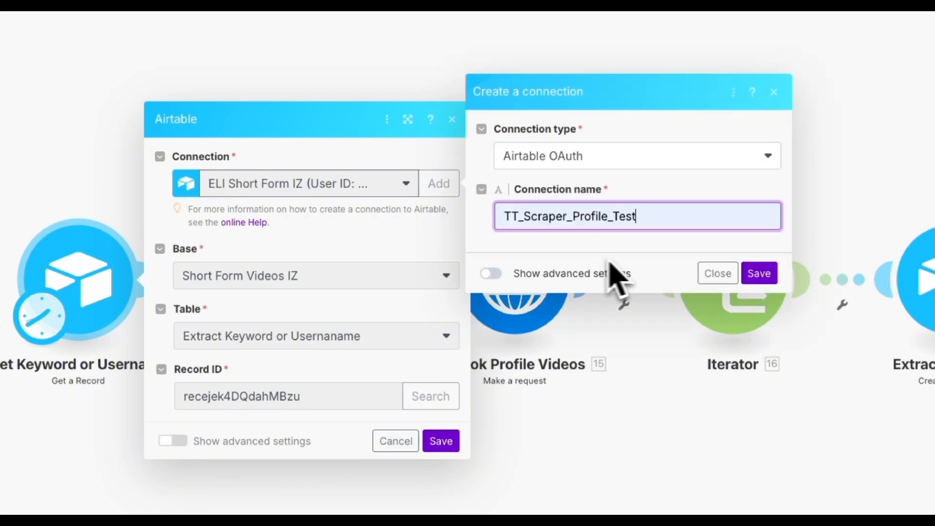
pyautogui.click(765, 274)
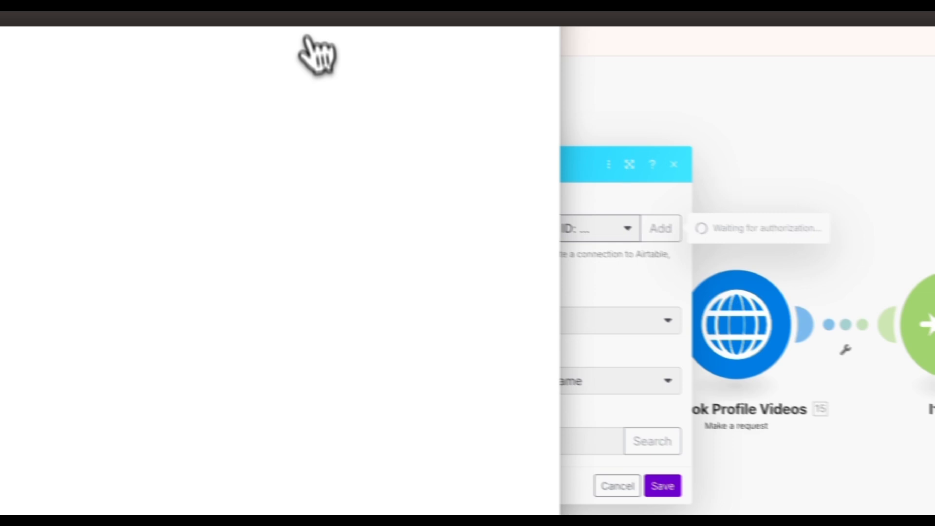
pyautogui.moveTo(325, 6); pyautogui.dragTo(537, 92)
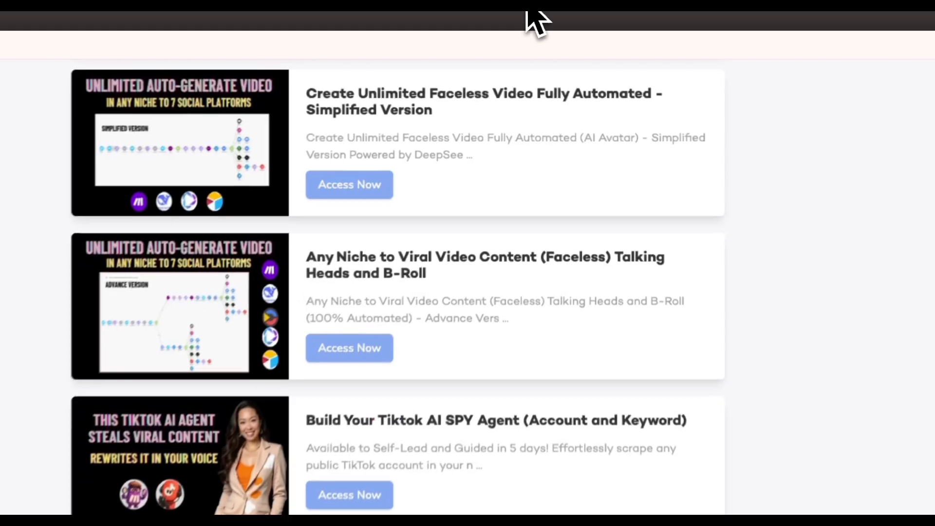
# - Look through the Foundation Setup lessons on the course page
pyautogui.scroll(-3, 639, 346)
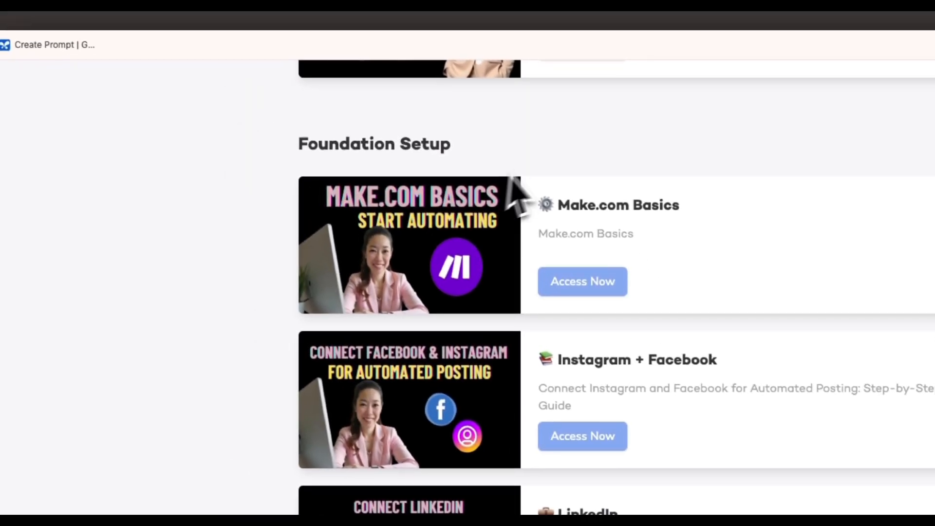
pyautogui.scroll(-6, 402, 238)
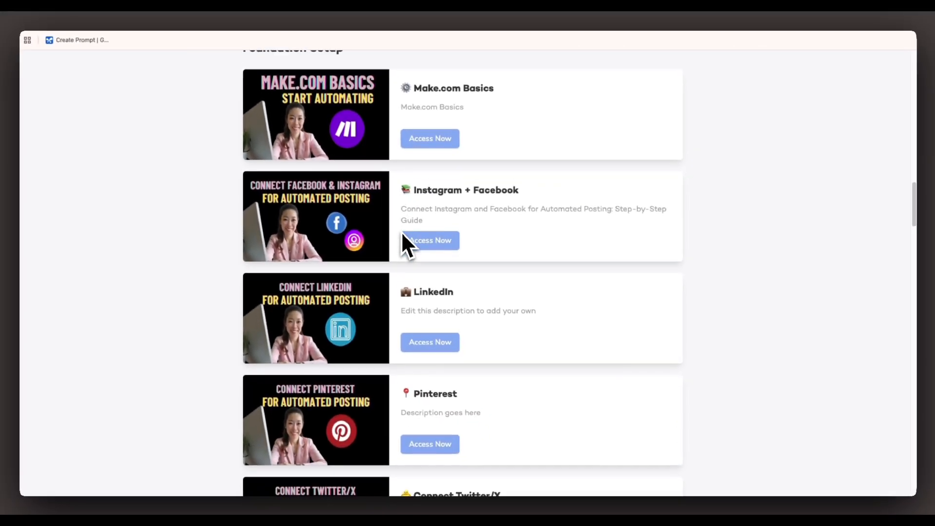
pyautogui.scroll(-10, 402, 243)
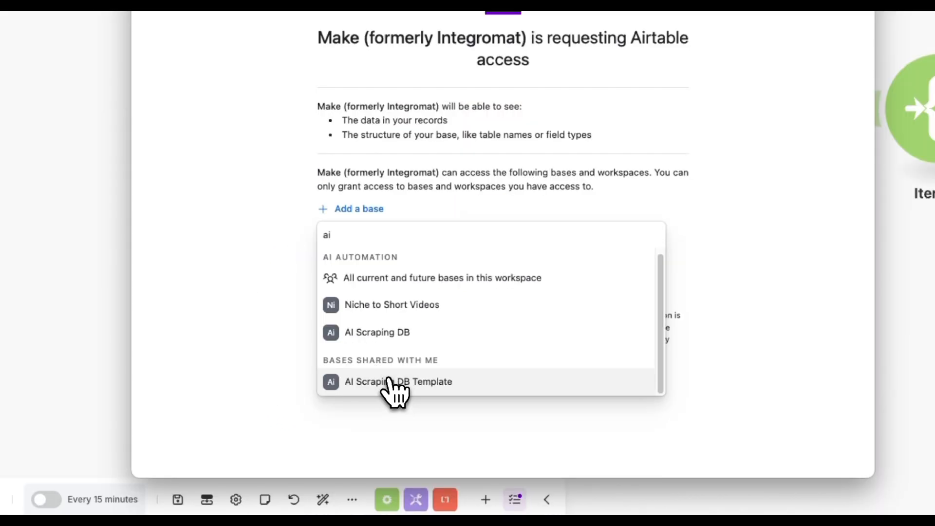
# - Grant Make access to the AI Scraping DB Template base and select it as the Get Keyword or Username module's base
pyautogui.click(388, 381)
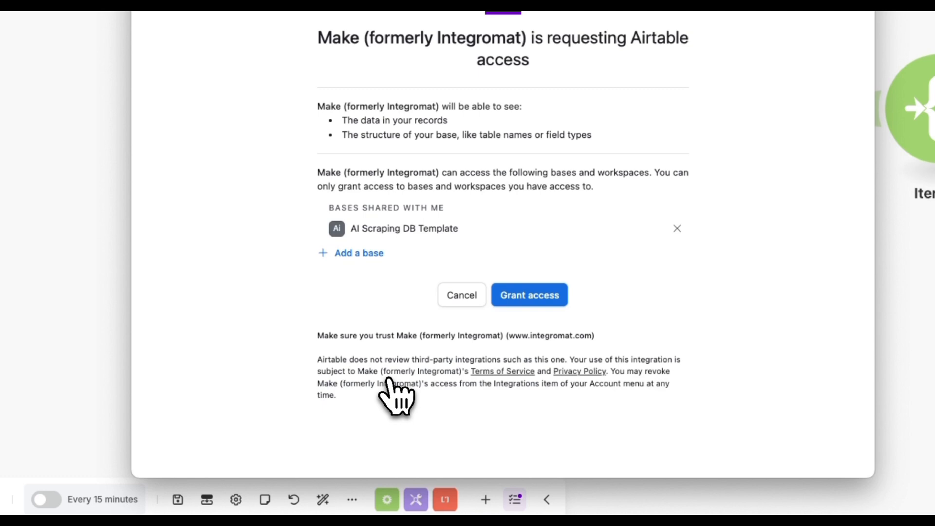
pyautogui.click(520, 306)
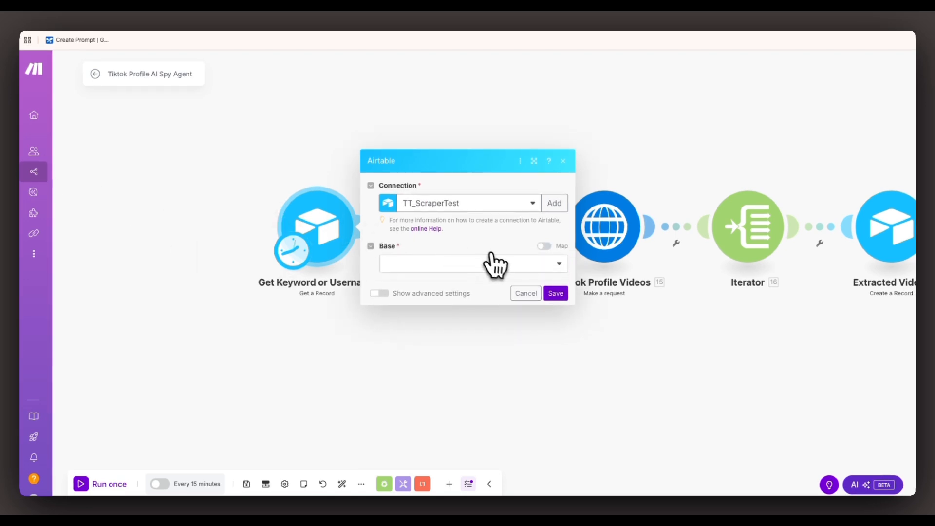
pyautogui.click(494, 263)
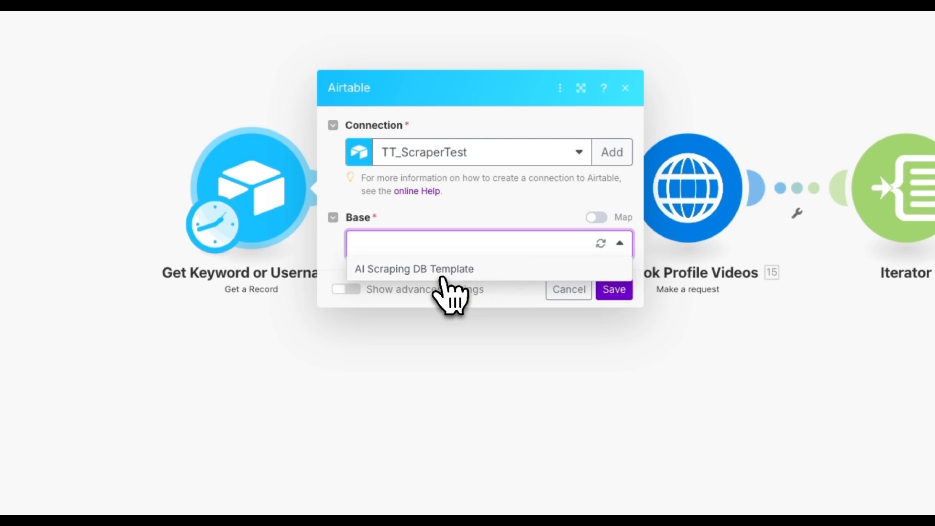
pyautogui.click(422, 272)
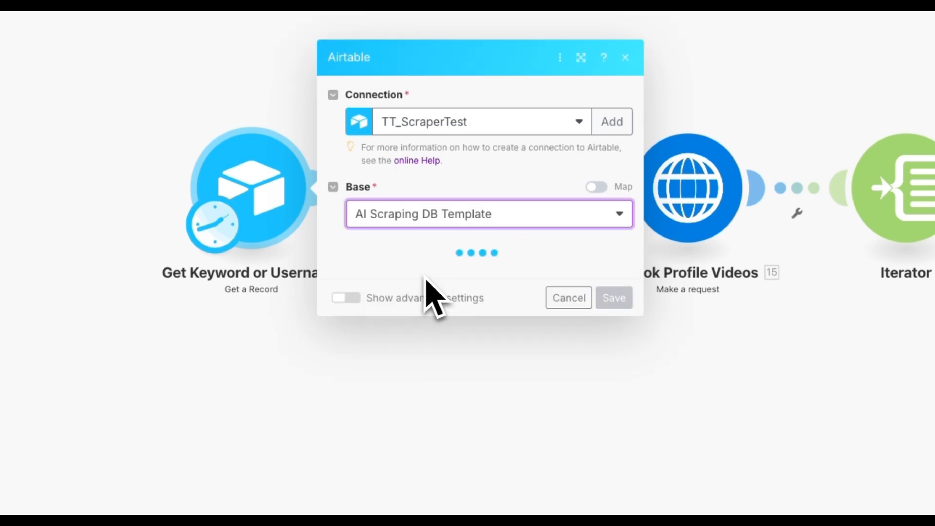
# - Select the Extract Keyword or Username table and start a Record ID search with Username or Keyword as its display field
pyautogui.click(453, 274)
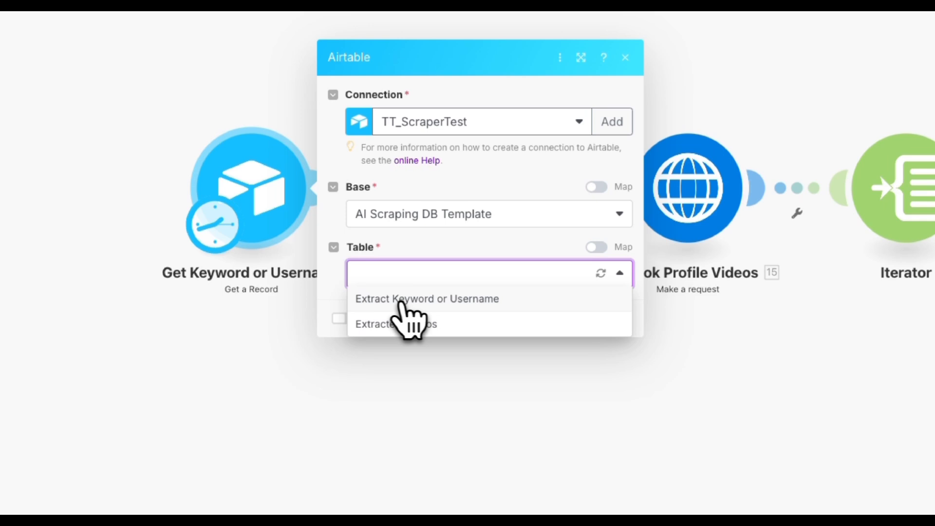
pyautogui.click(485, 300)
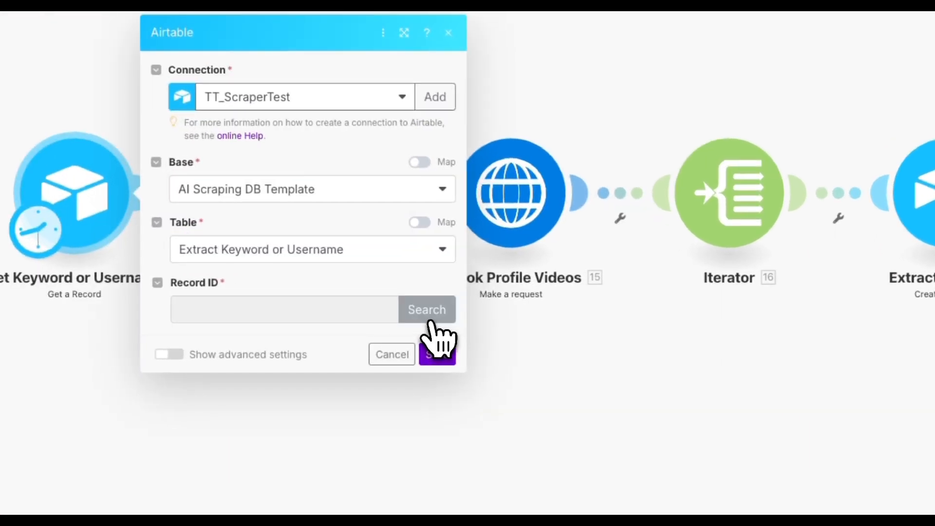
pyautogui.click(550, 308)
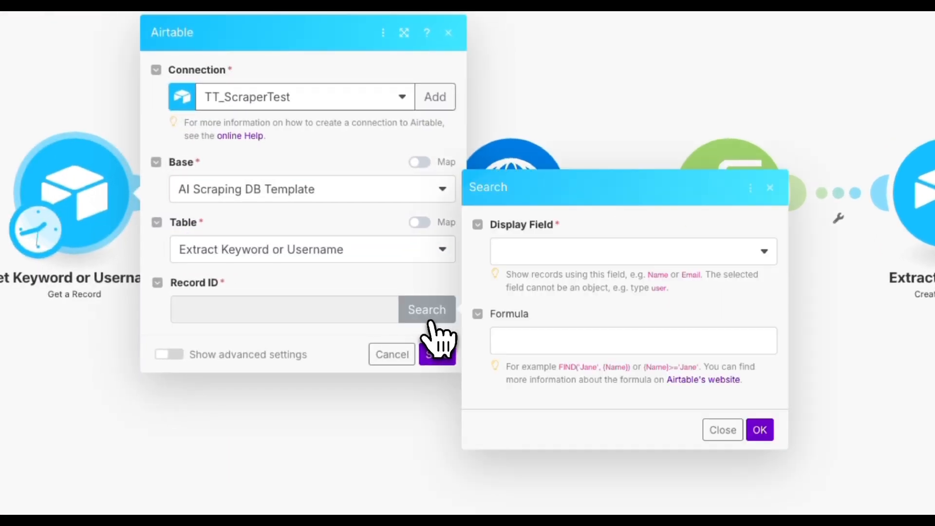
pyautogui.click(584, 253)
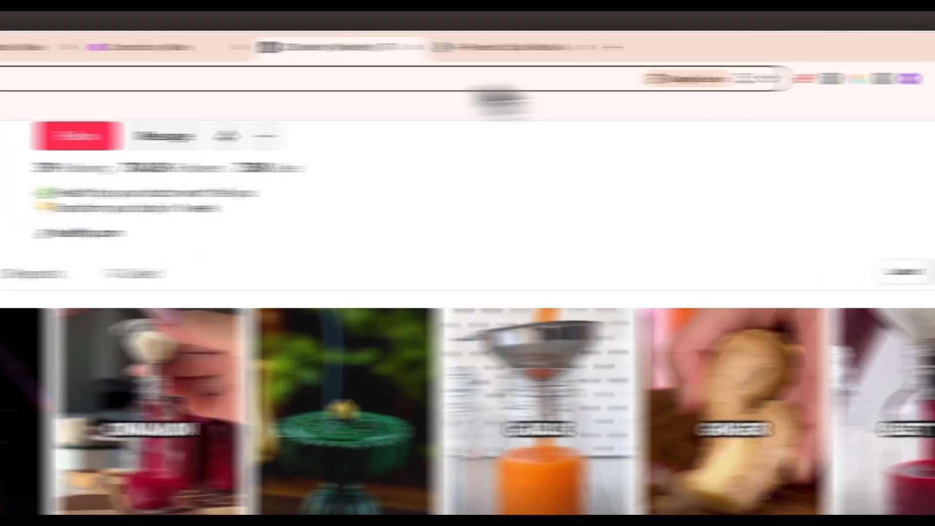
pyautogui.doubleClick(183, 79)
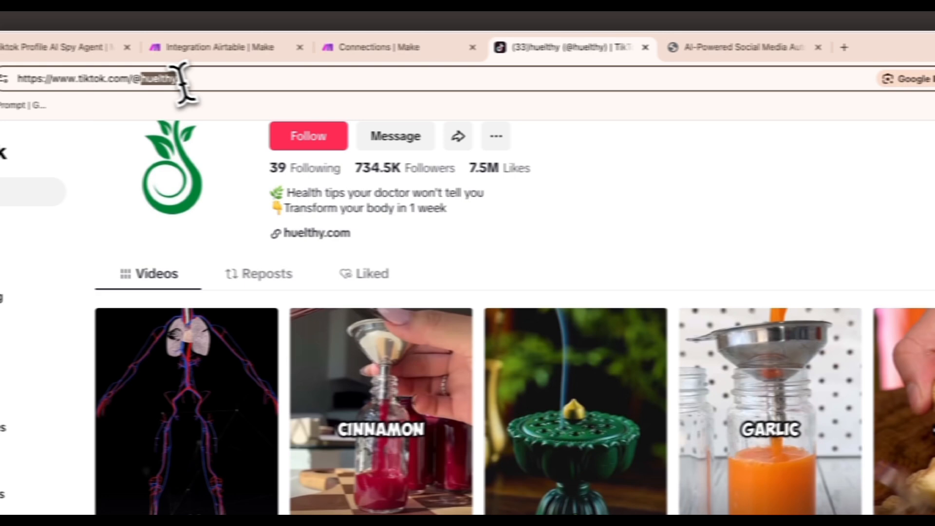
pyautogui.rightClick(180, 79)
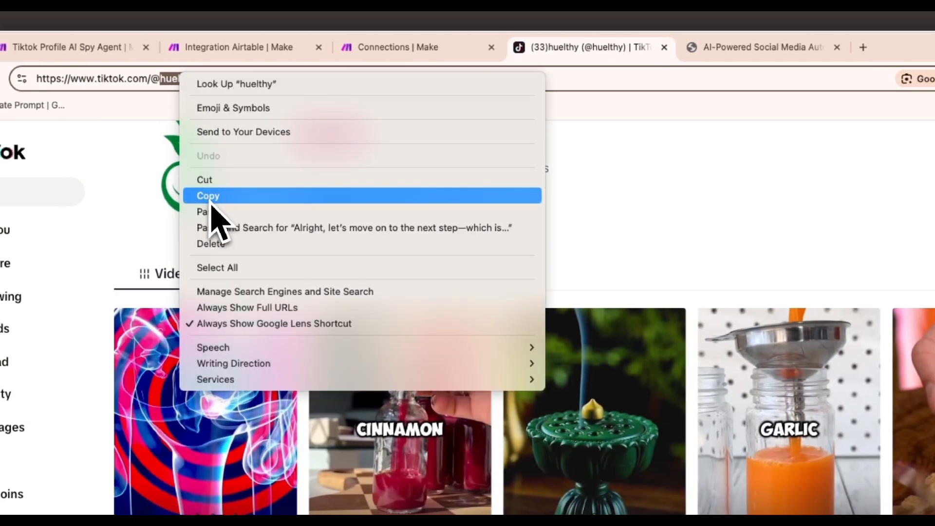
pyautogui.click(209, 196)
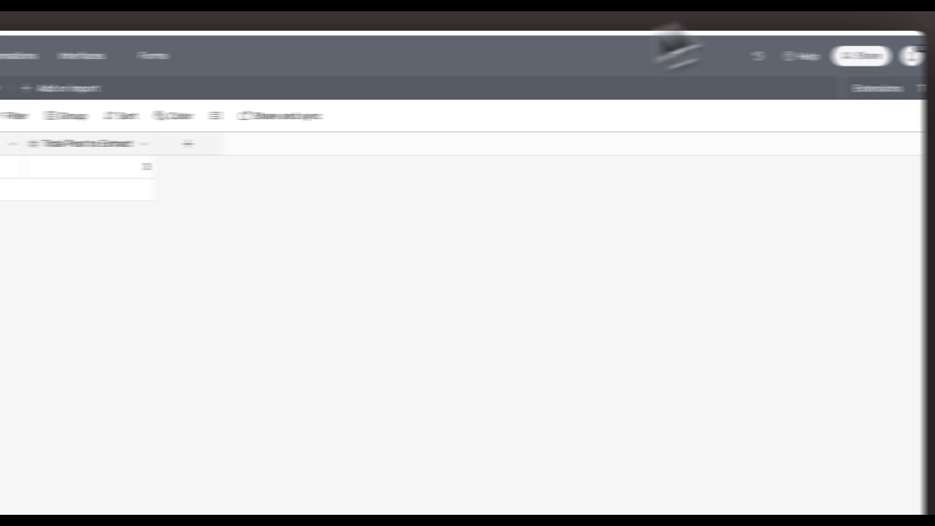
pyautogui.press('super+v')
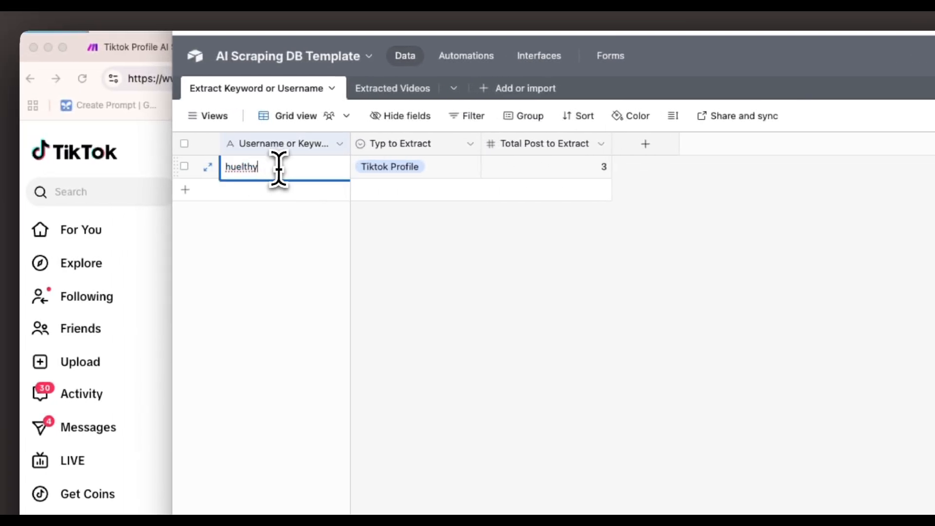
pyautogui.moveTo(278, 170); pyautogui.dragTo(165, 192)
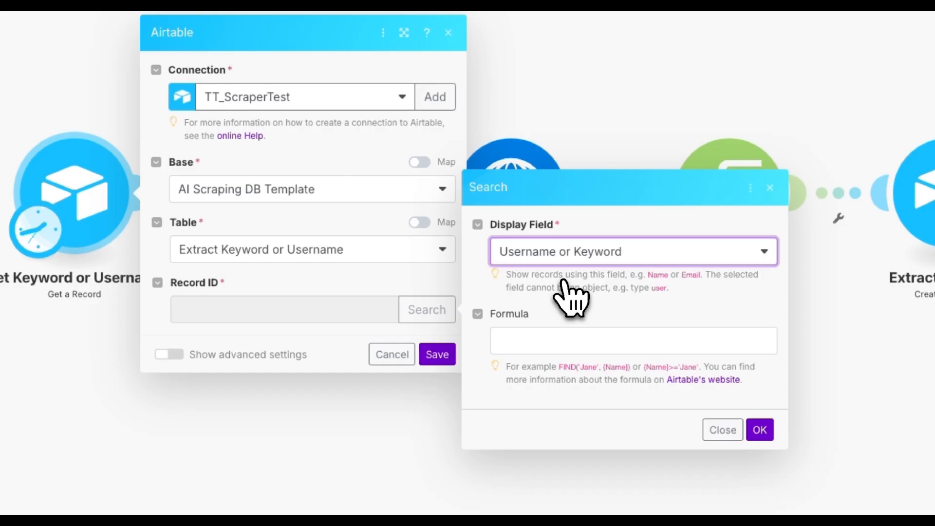
# - Run the Record ID search again, displaying the table's records by the Username or Keyword field
pyautogui.click(761, 431)
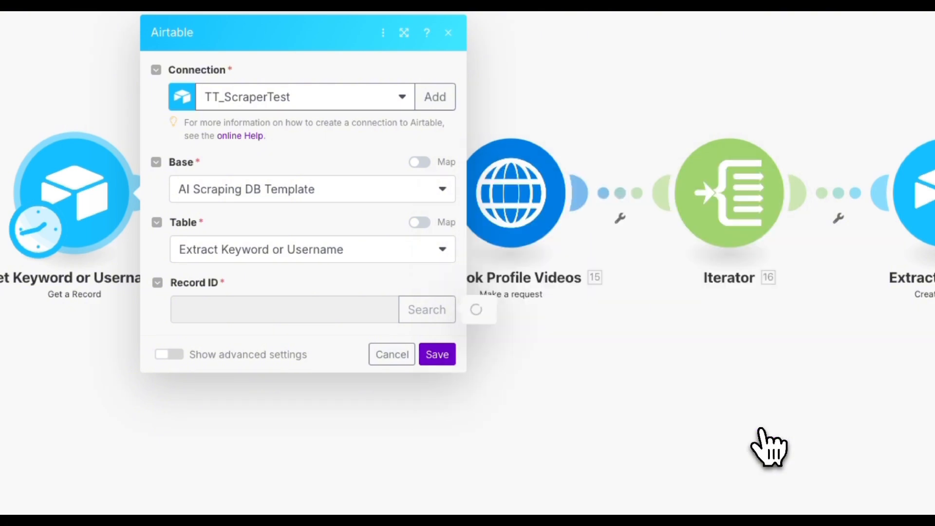
pyautogui.click(428, 311)
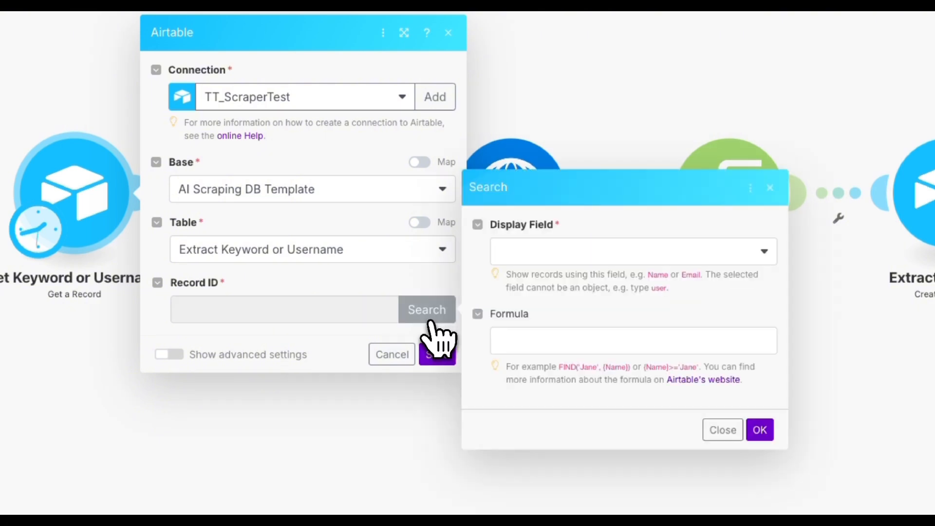
pyautogui.click(587, 258)
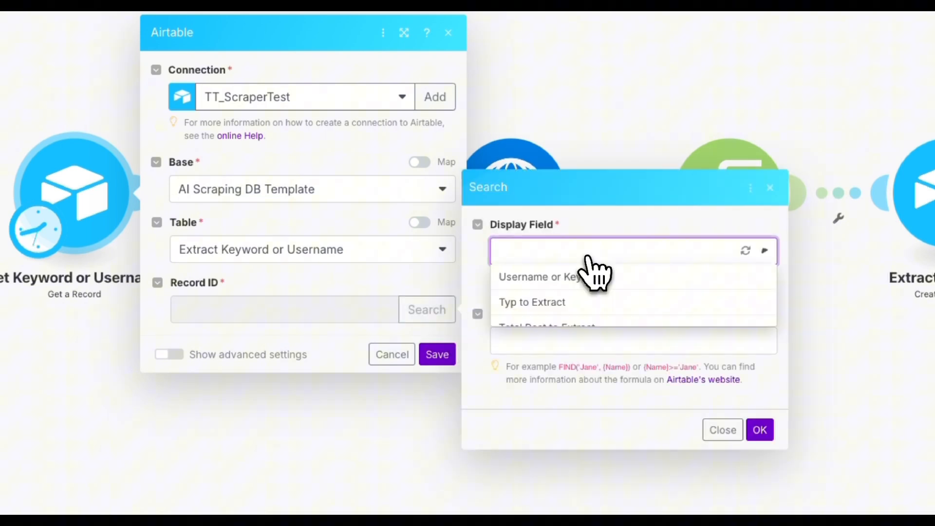
pyautogui.click(563, 279)
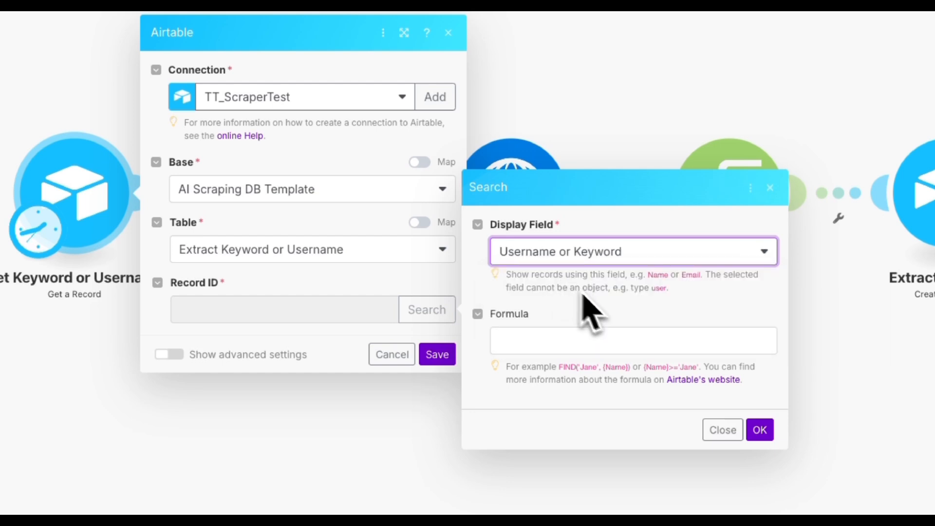
pyautogui.click(760, 430)
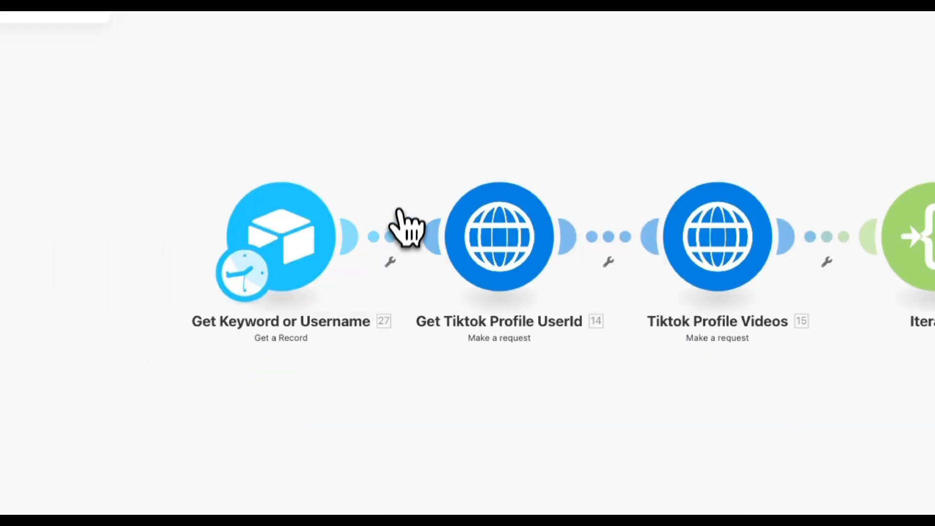
# - Unlink the Get Keyword or Username module from Get Tiktok Profile UserId and move it apart
pyautogui.click(391, 246)
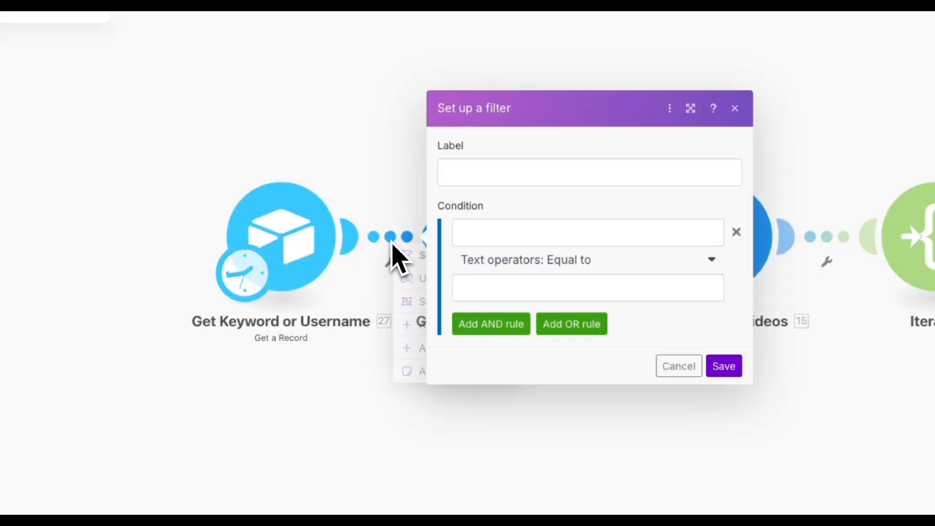
pyautogui.click(677, 366)
pyautogui.click(385, 244)
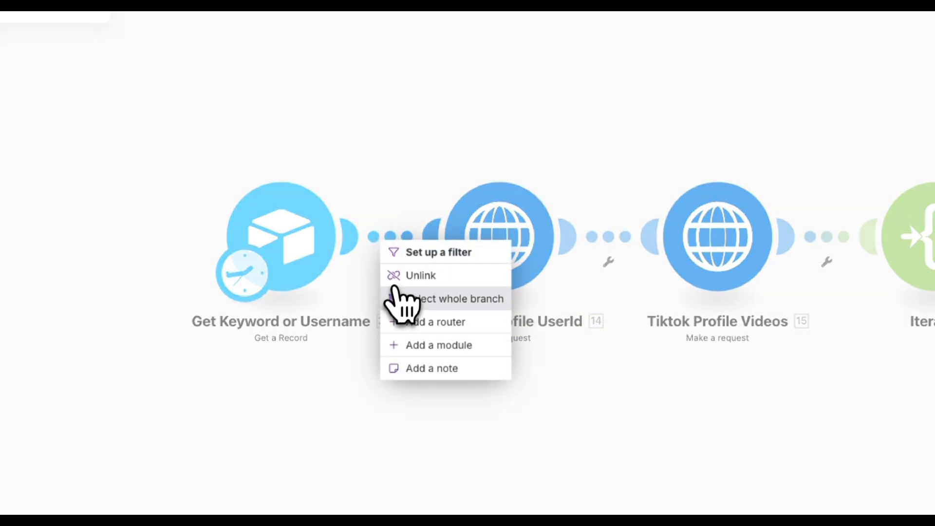
pyautogui.click(397, 276)
pyautogui.moveTo(317, 255); pyautogui.dragTo(246, 242)
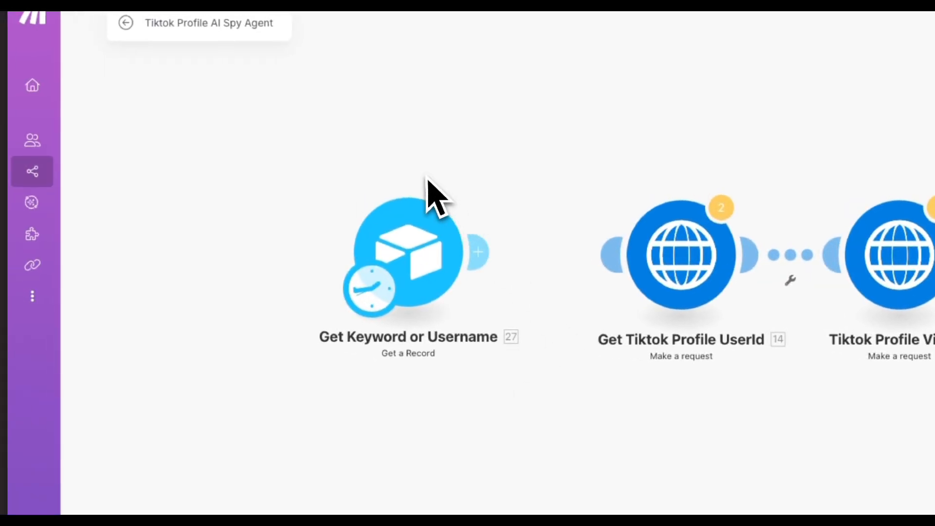
# - Run only the Get Keyword or Username module and reconnect it to Get Tiktok Profile UserId
pyautogui.rightClick(427, 257)
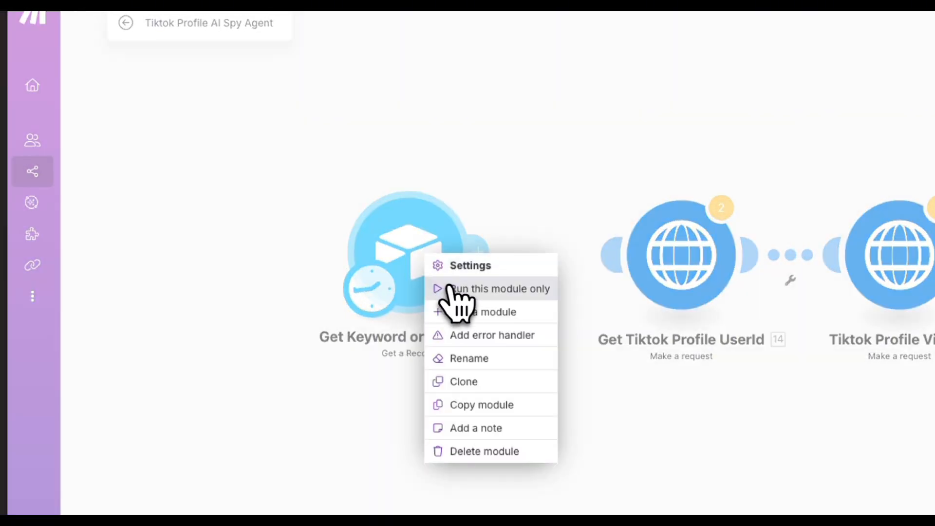
pyautogui.click(499, 289)
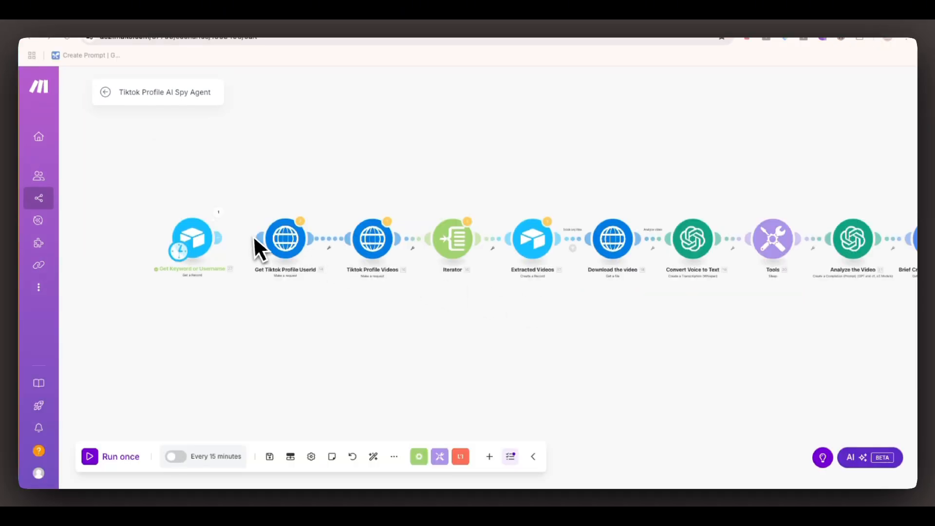
pyautogui.moveTo(222, 238); pyautogui.dragTo(272, 252)
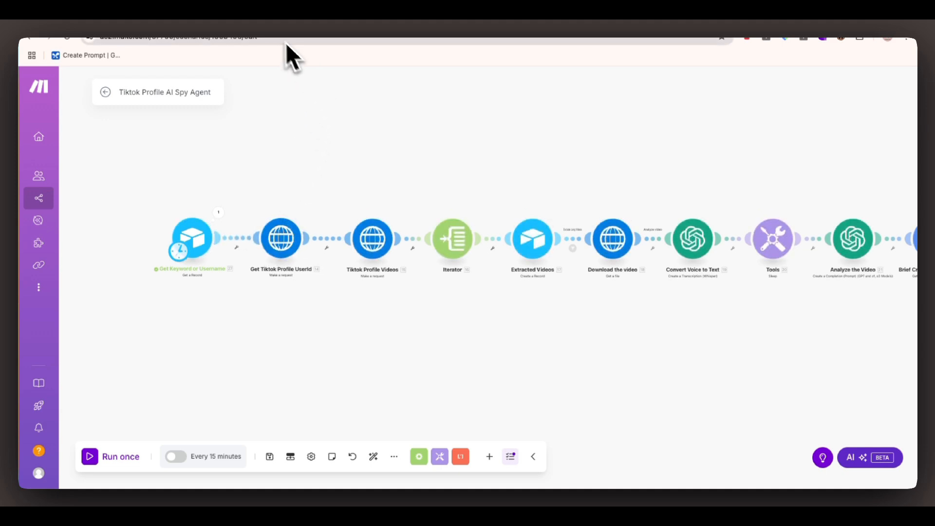
# - In the Integration Airtable scenario, look up the HTTP request actions for the module following Airtable by searching for "make"
pyautogui.click(461, 25)
pyautogui.click(330, 251)
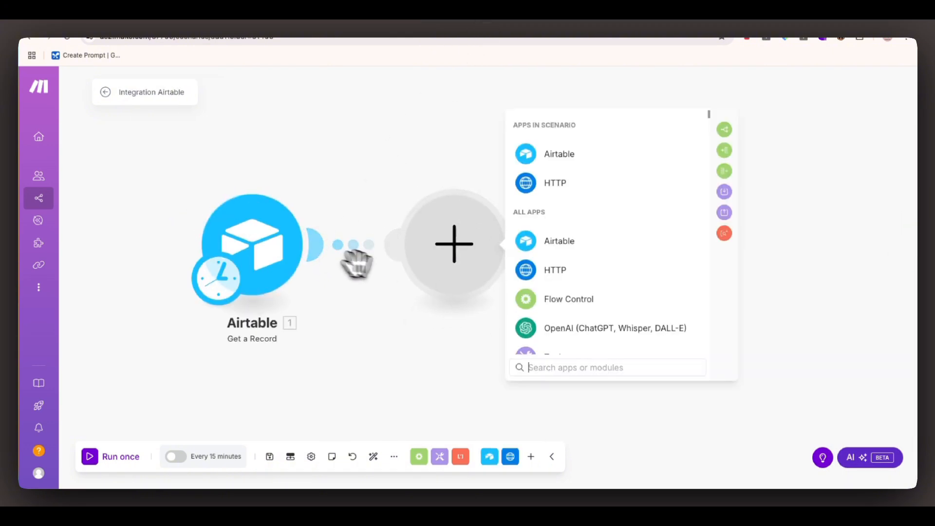
pyautogui.click(560, 197)
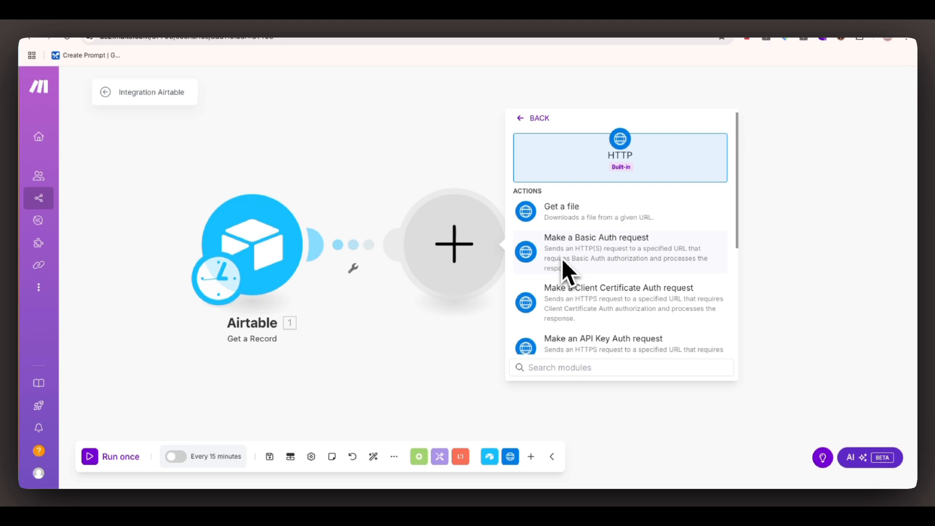
pyautogui.write('make')
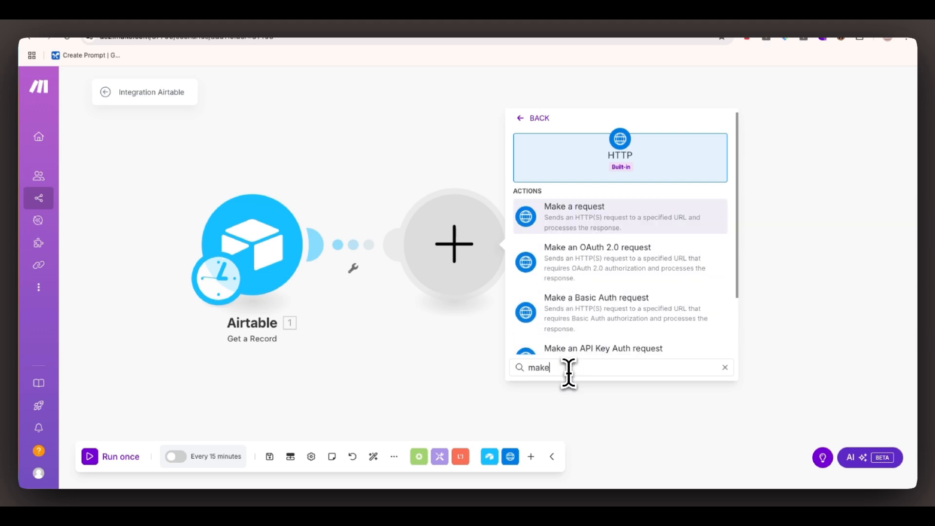
pyautogui.click(603, 245)
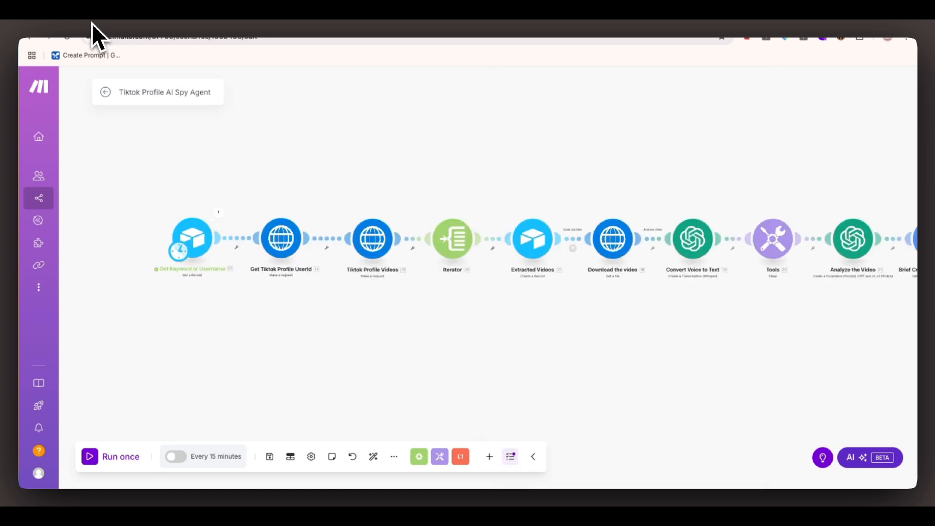
# - Return to the Tiktok Profile AI Spy Agent scenario and open the Get Tiktok Profile UserId module's name for editing
pyautogui.scroll(4, 317, 276)
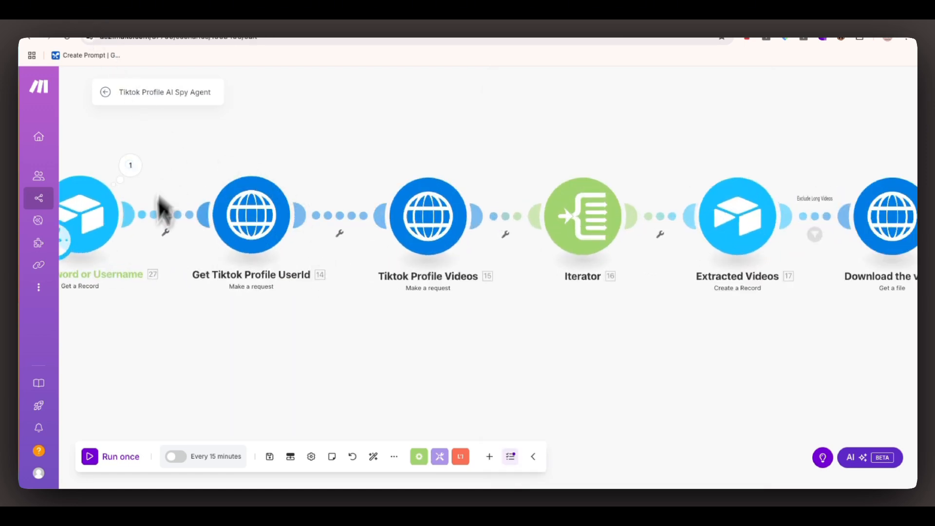
pyautogui.rightClick(265, 226)
pyautogui.click(292, 271)
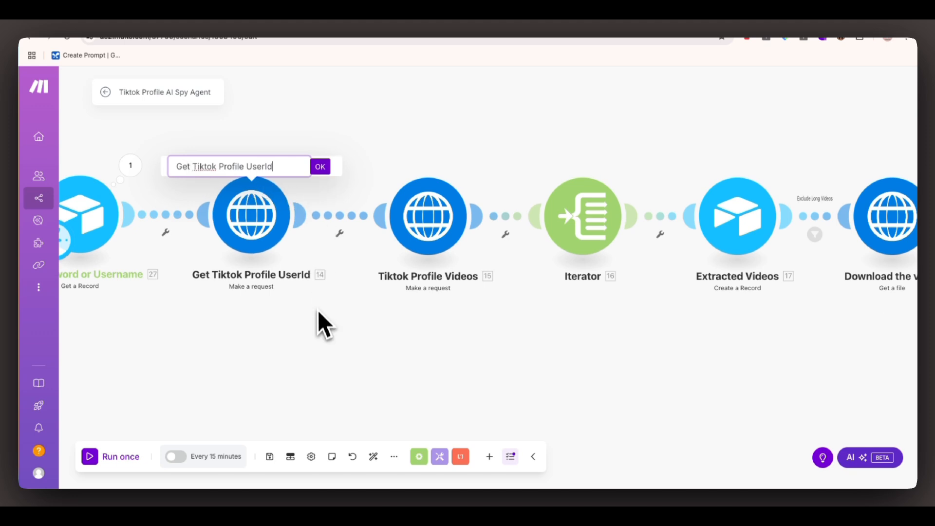
pyautogui.moveTo(317, 310); pyautogui.dragTo(388, 327)
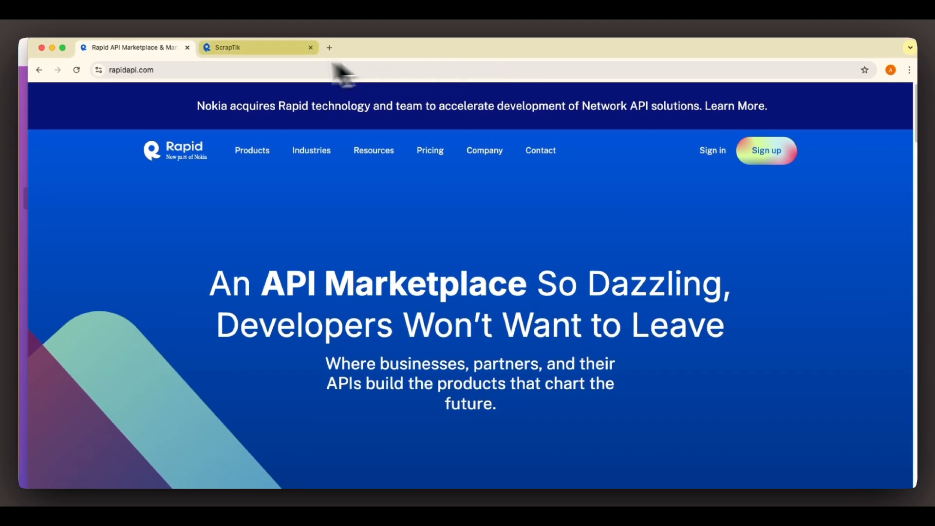
# - Switch to the RapidAPI site and sign in to reach its API marketplace hub
pyautogui.moveTo(454, 55); pyautogui.dragTo(444, 57)
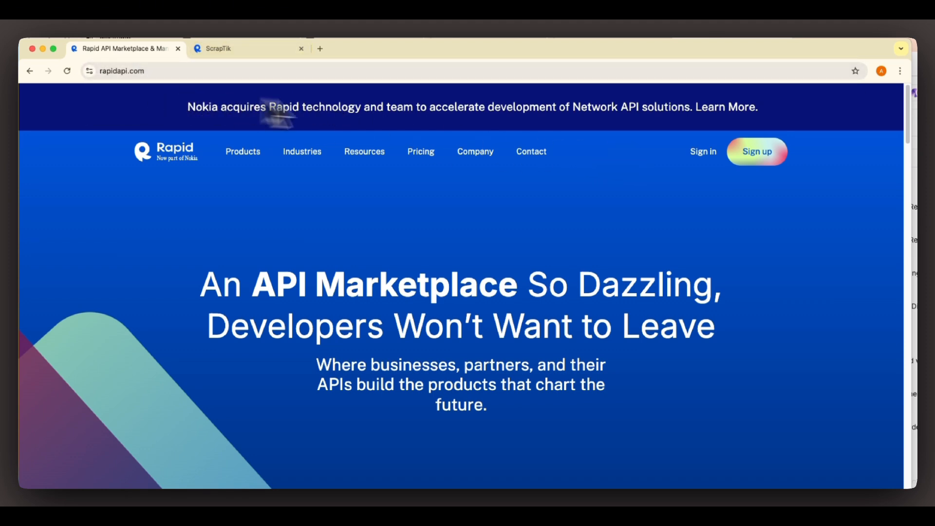
pyautogui.click(696, 151)
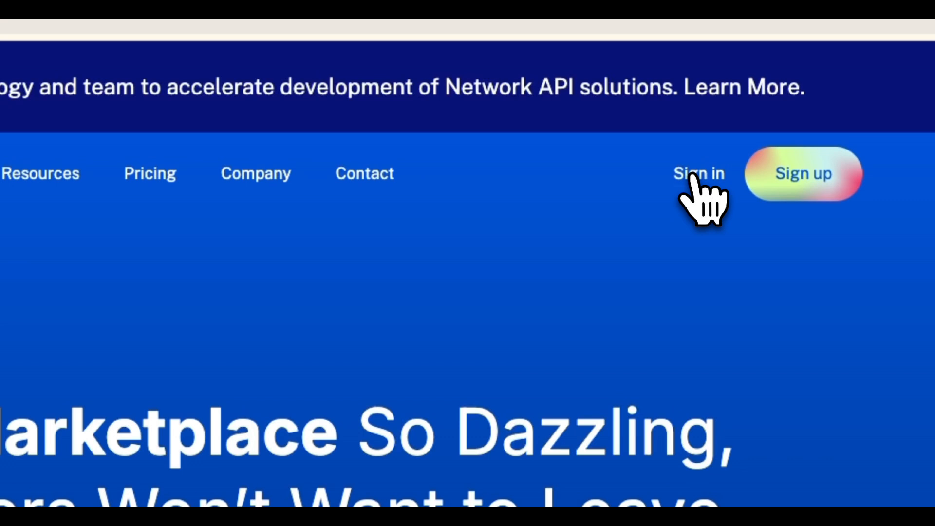
pyautogui.click(703, 151)
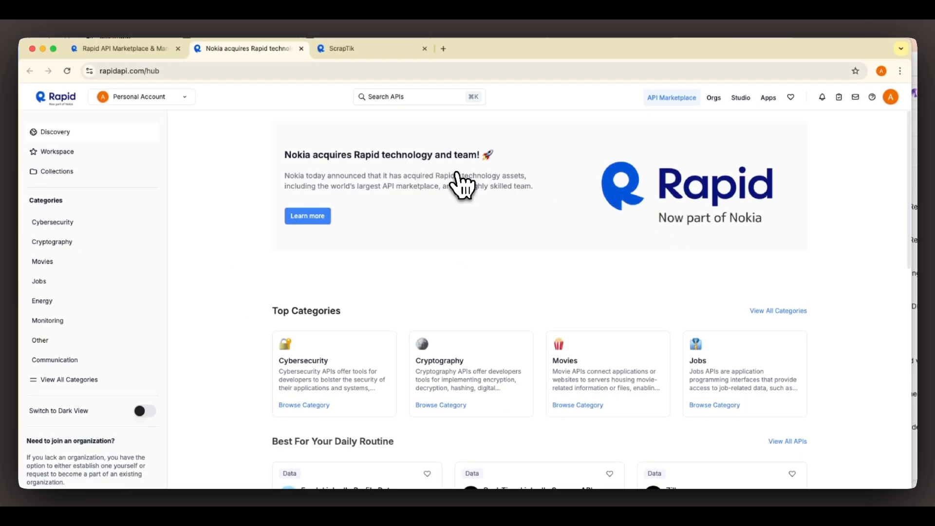
# - Search the API marketplace for scraptik and open the ScrapTik API's subscription plans to compare them
pyautogui.click(389, 97)
pyautogui.write('scrap')
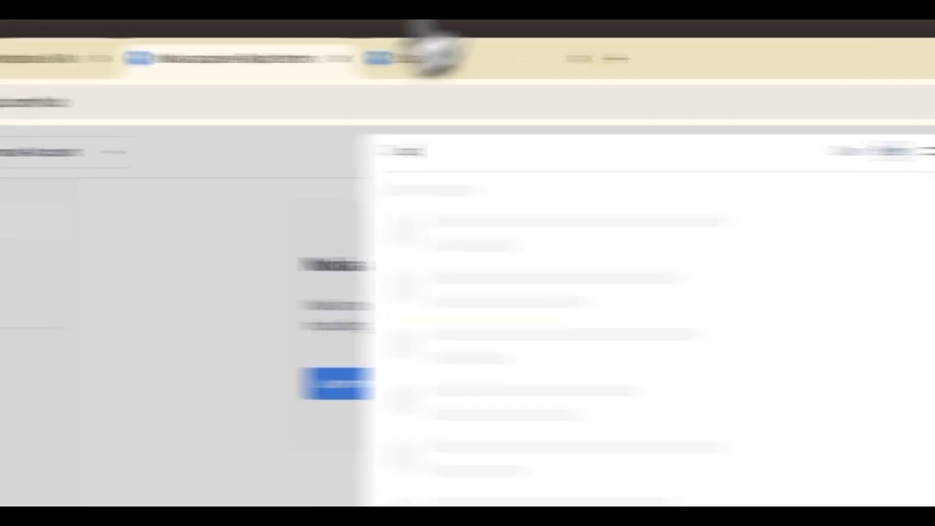
pyautogui.write('tik')
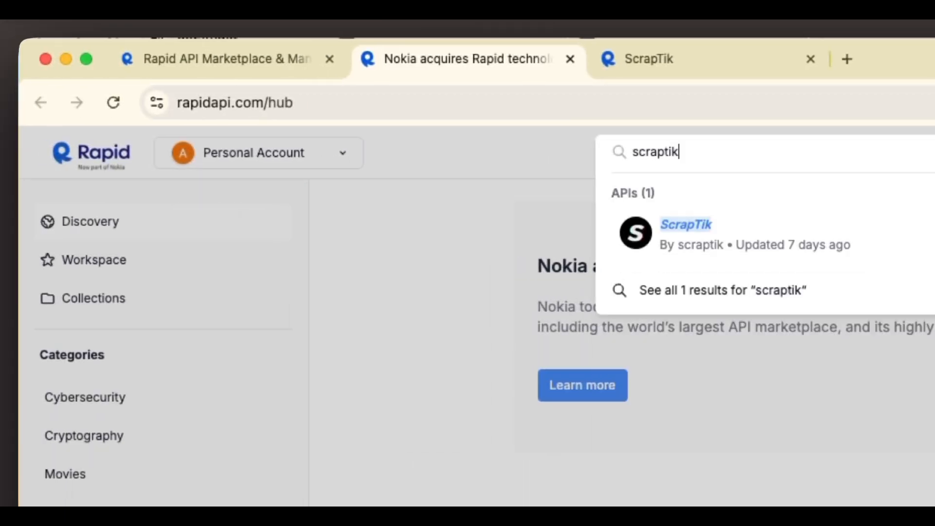
pyautogui.press('Return')
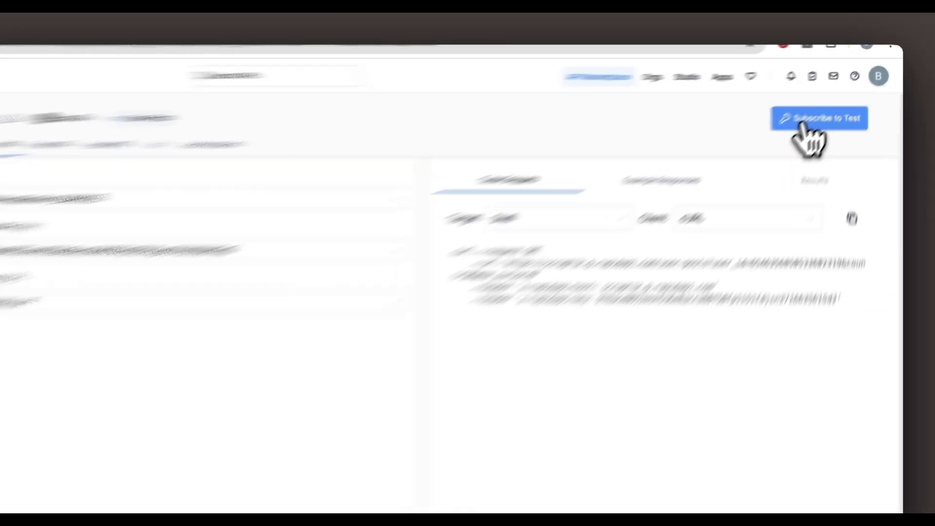
pyautogui.click(803, 122)
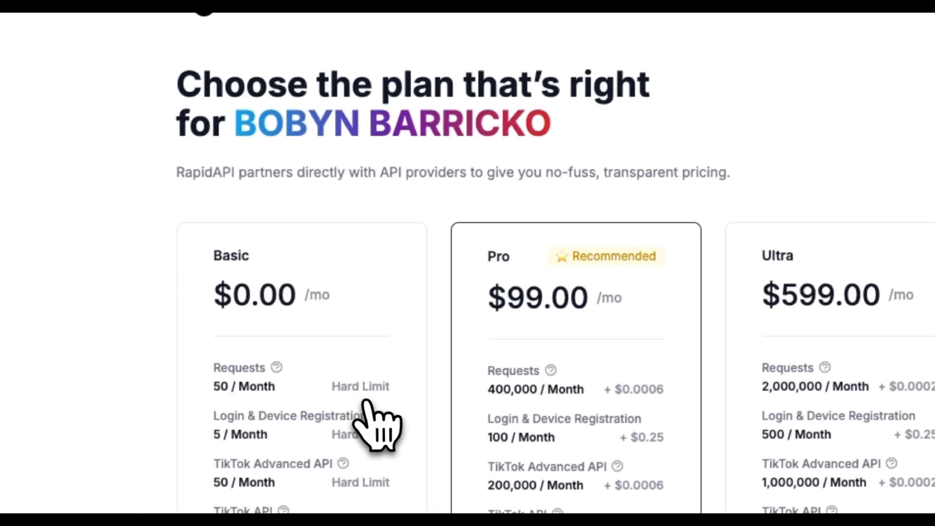
pyautogui.scroll(-3, 477, 292)
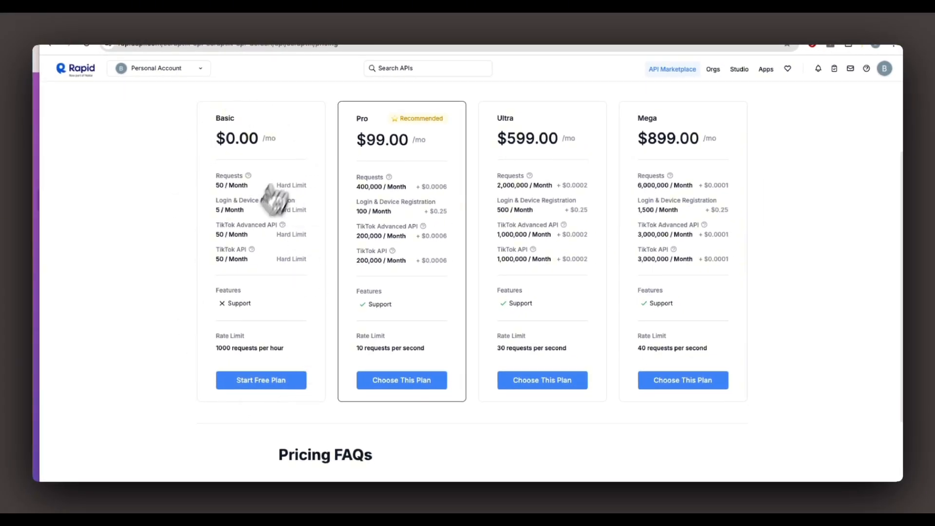
# - Subscribe to ScrapTik's free Basic plan and get started in its endpoint playground
pyautogui.click(246, 382)
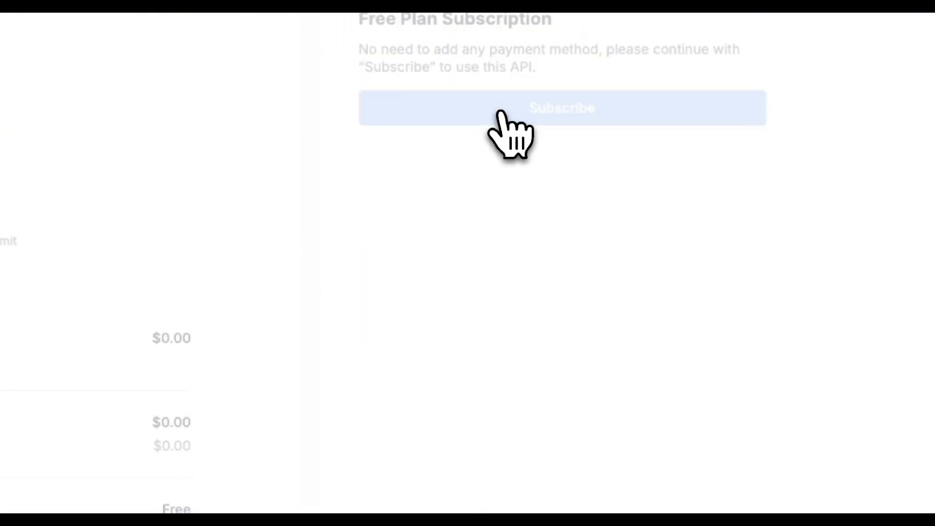
pyautogui.click(500, 113)
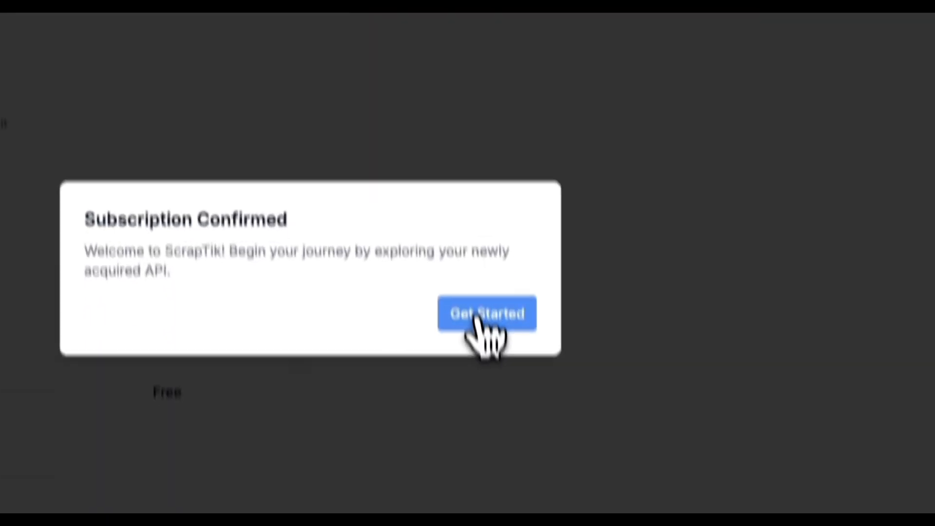
pyautogui.click(477, 319)
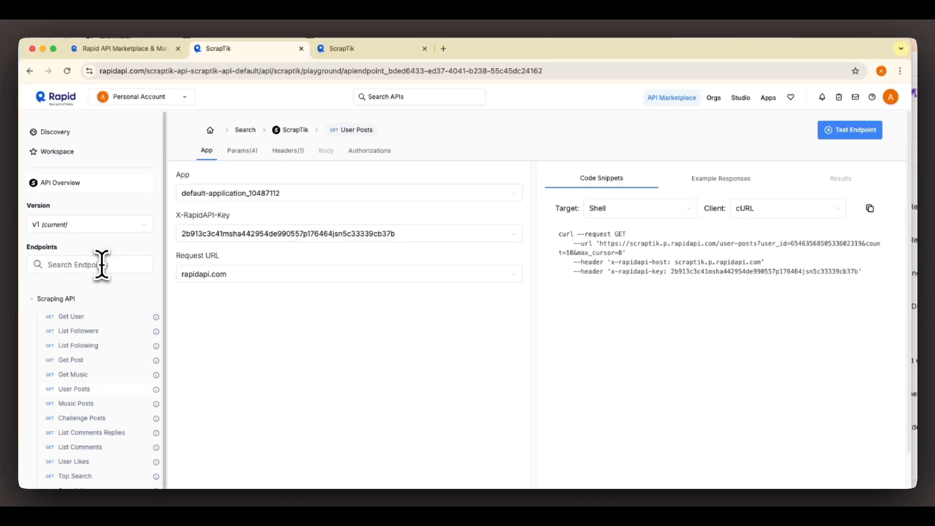
# - Filter the ScrapTik endpoints by username and review the User Posts endpoint's query parameters and cURL request URL
pyautogui.write('name')
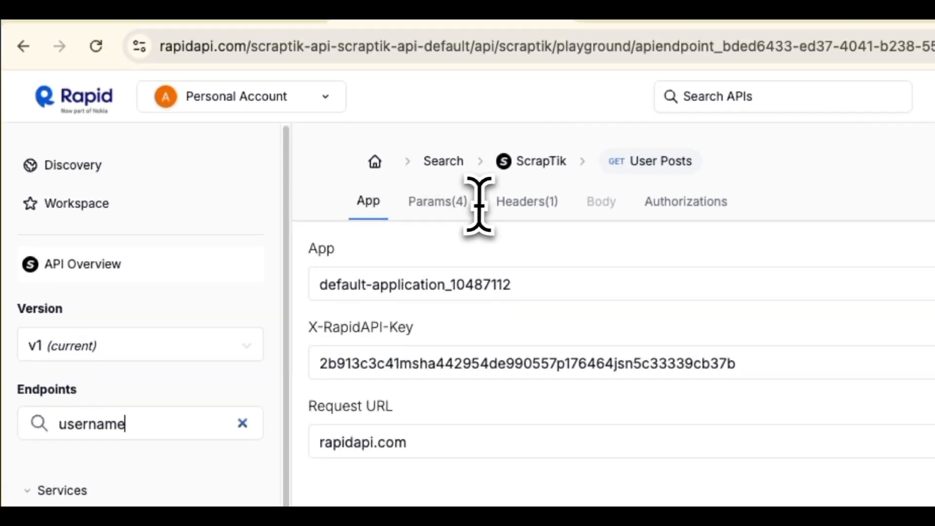
pyautogui.click(457, 201)
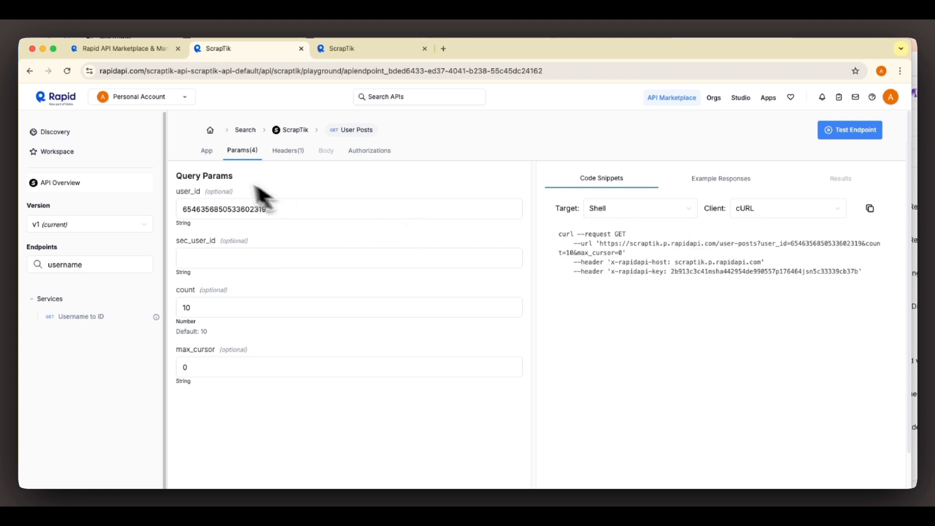
pyautogui.click(208, 151)
pyautogui.moveTo(558, 233); pyautogui.dragTo(816, 292)
pyautogui.click(847, 311)
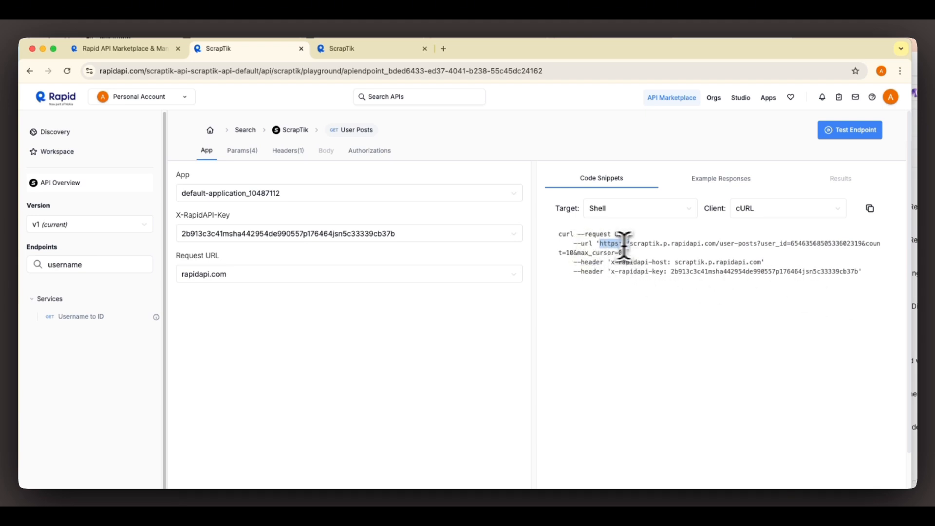
pyautogui.moveTo(625, 246); pyautogui.dragTo(770, 253)
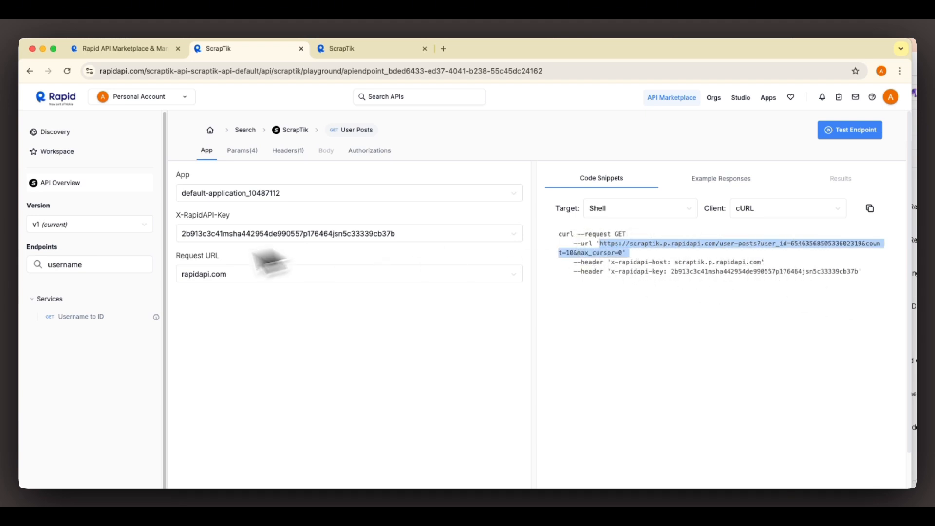
# - Open the Username to ID endpoint and copy its request URL from the cURL code snippet
pyautogui.click(97, 318)
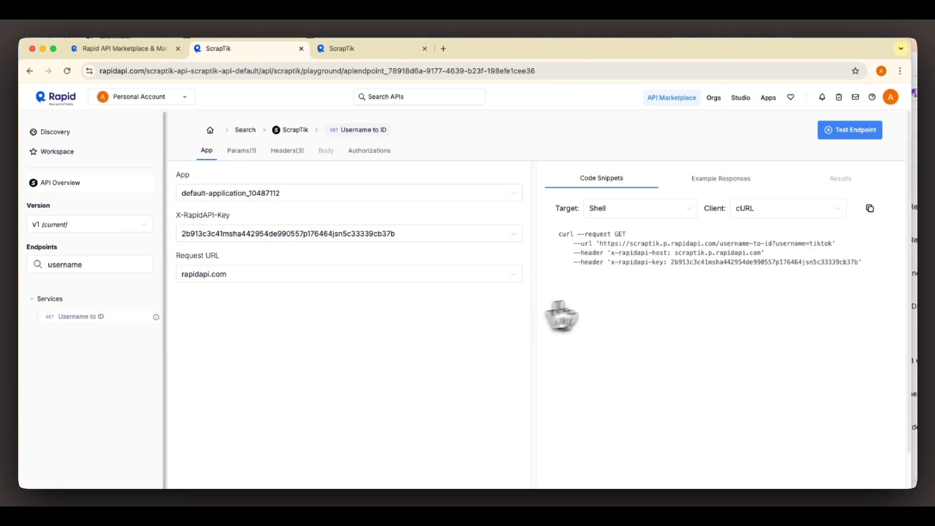
pyautogui.moveTo(599, 244); pyautogui.dragTo(826, 243)
pyautogui.rightClick(798, 243)
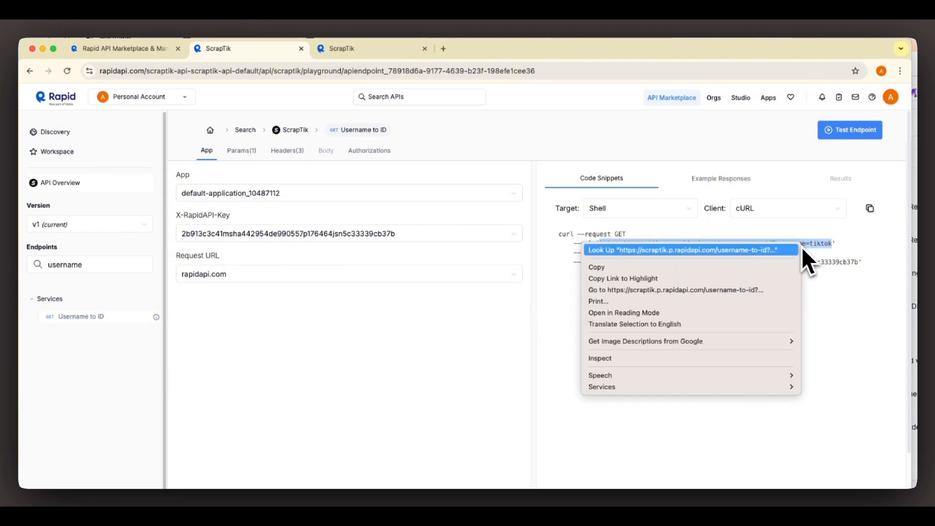
pyautogui.click(688, 267)
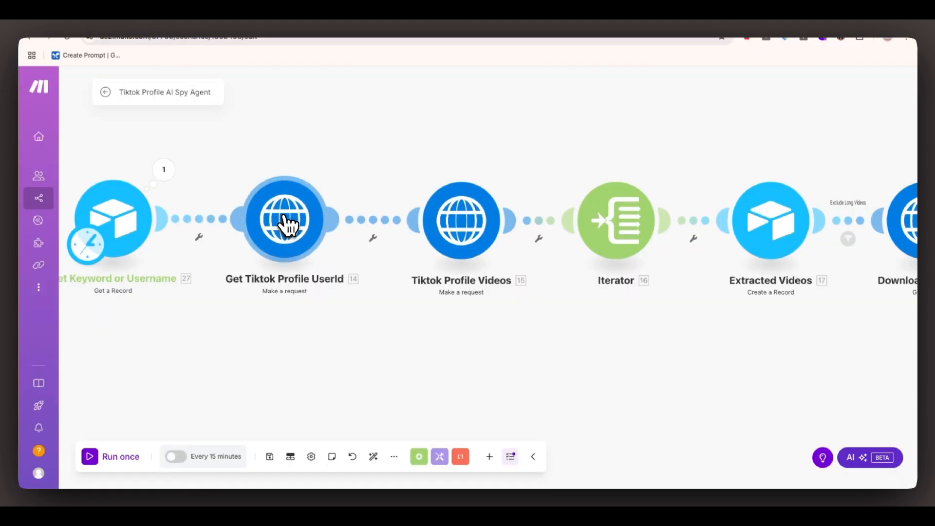
# - Compare the Get Tiktok Profile UserId module's URL and header items in Make with the X-RapidAPI-Key on the Username to ID endpoint page
pyautogui.click(288, 224)
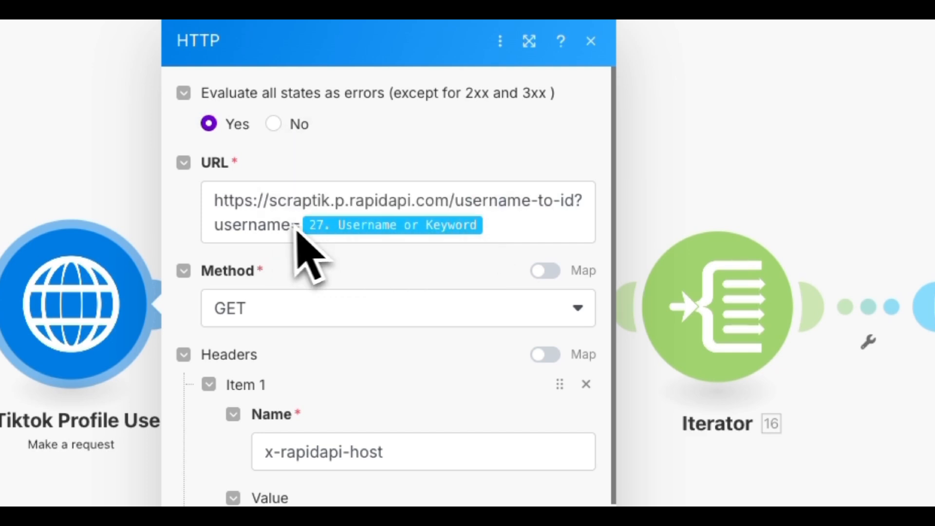
pyautogui.click(489, 226)
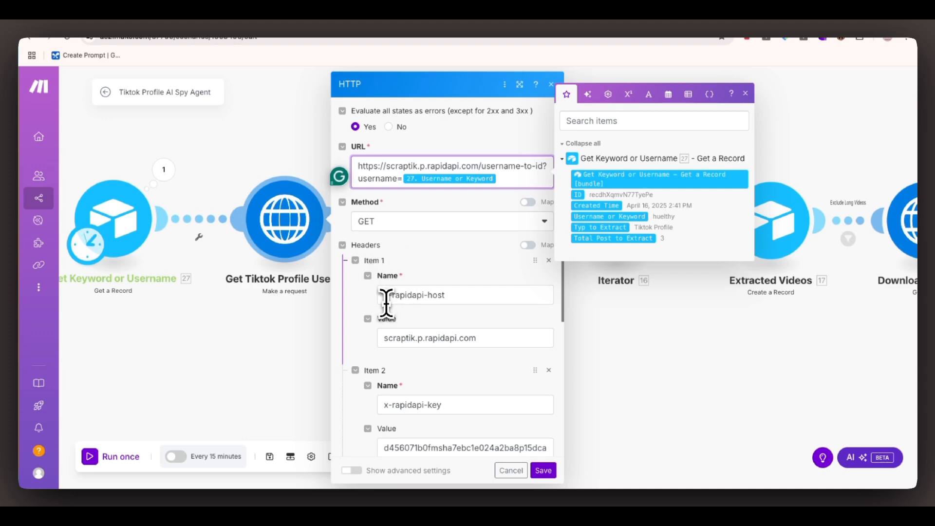
pyautogui.moveTo(382, 298); pyautogui.dragTo(393, 305)
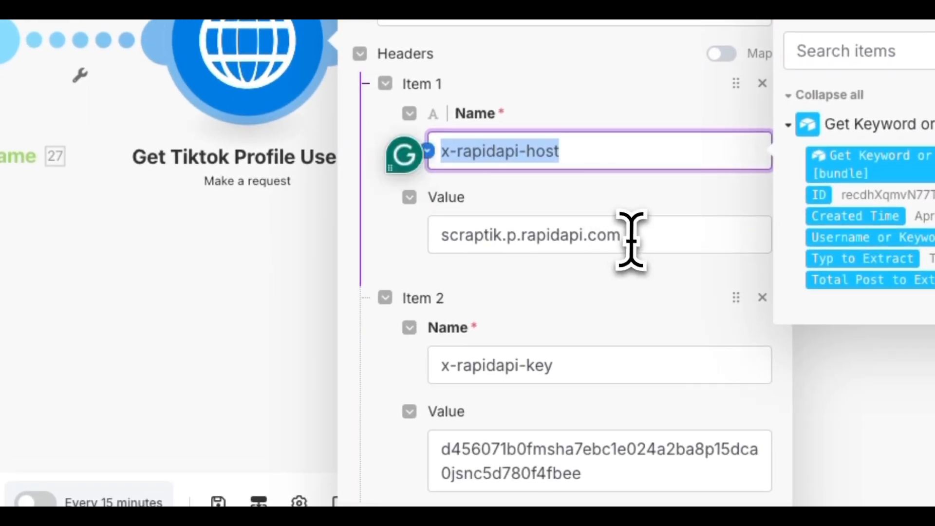
pyautogui.moveTo(625, 236); pyautogui.dragTo(440, 258)
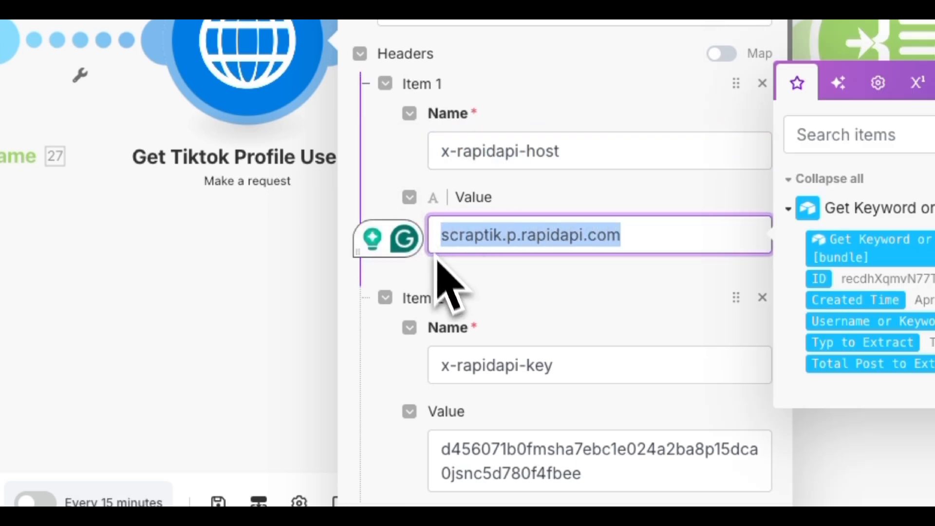
pyautogui.scroll(-2, 475, 328)
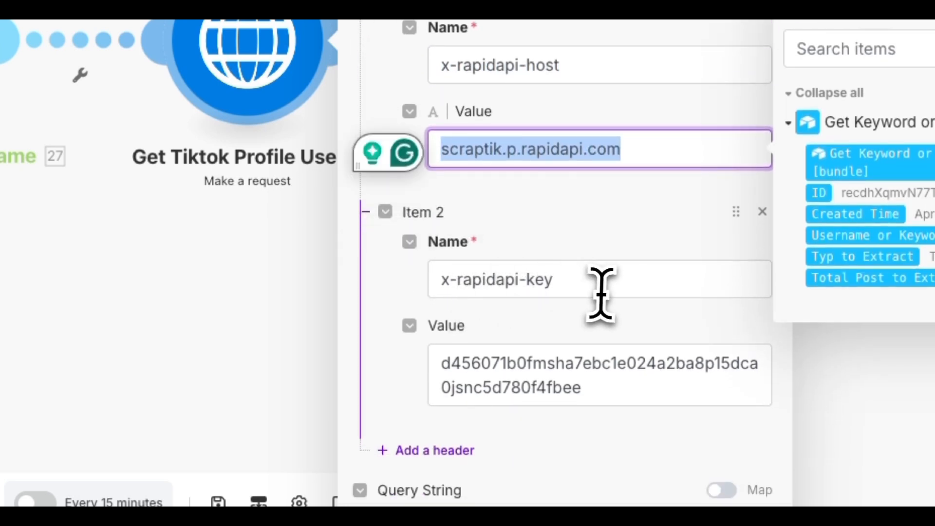
pyautogui.moveTo(599, 292); pyautogui.dragTo(418, 303)
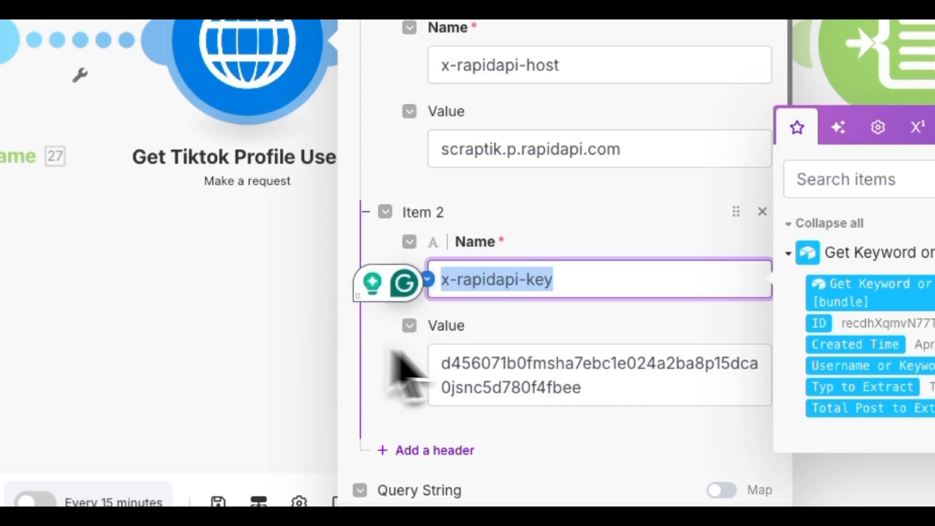
pyautogui.moveTo(597, 400); pyautogui.dragTo(437, 355)
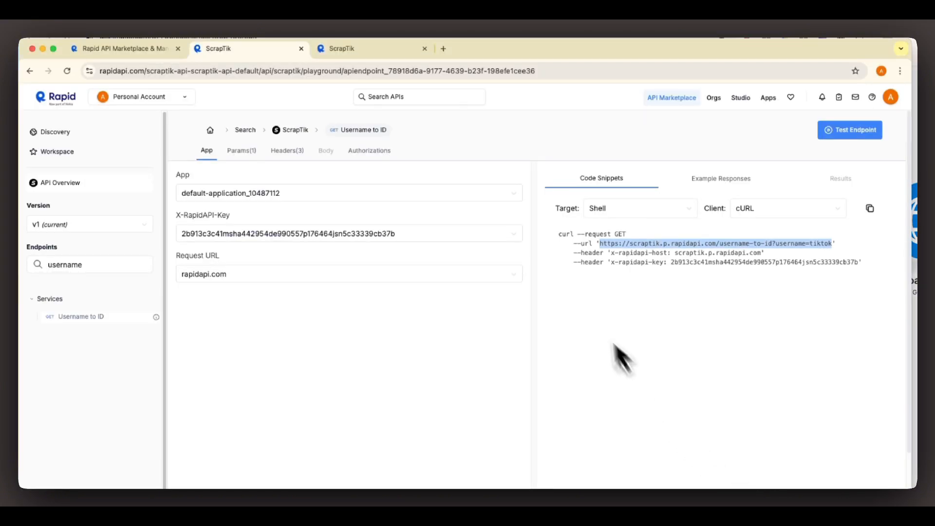
pyautogui.click(389, 236)
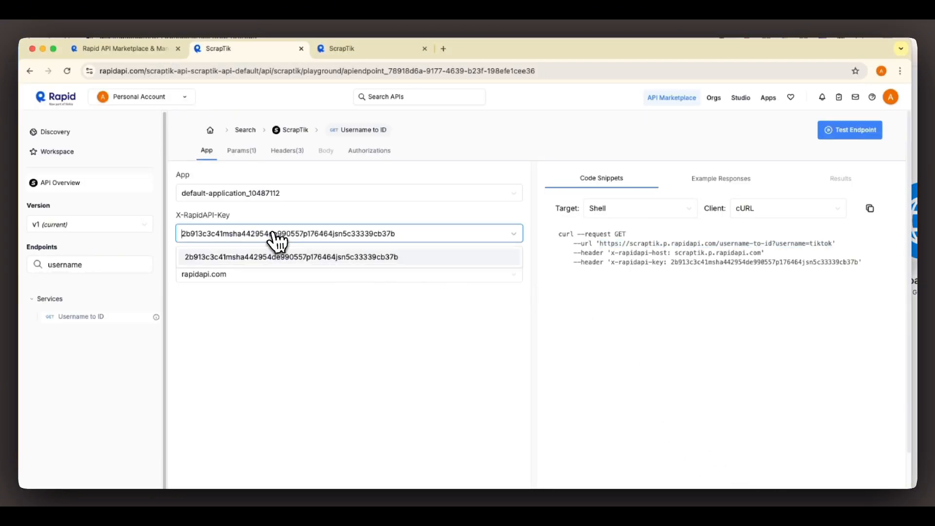
pyautogui.click(390, 255)
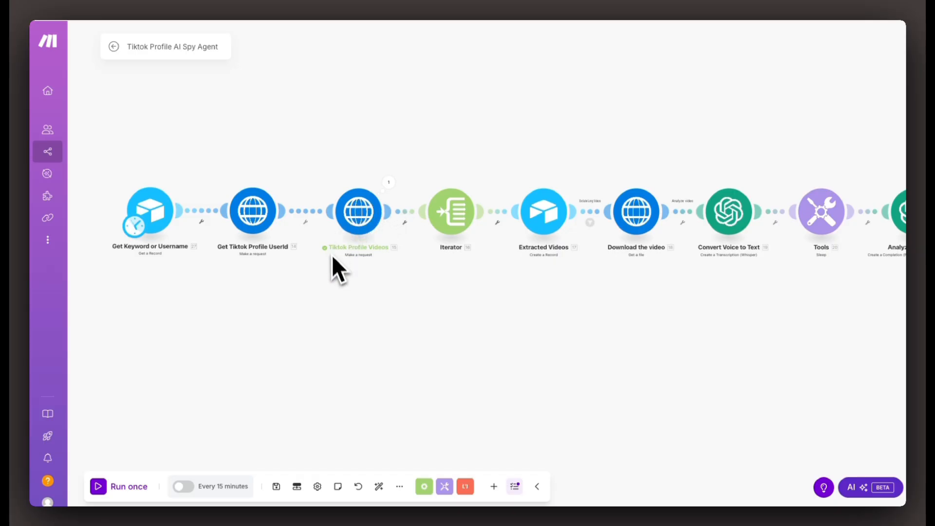
# - Examine the Tiktok Profile Videos request settings alongside ScrapTik's User Posts endpoint and its count parameter, then close the module settings
pyautogui.click(361, 214)
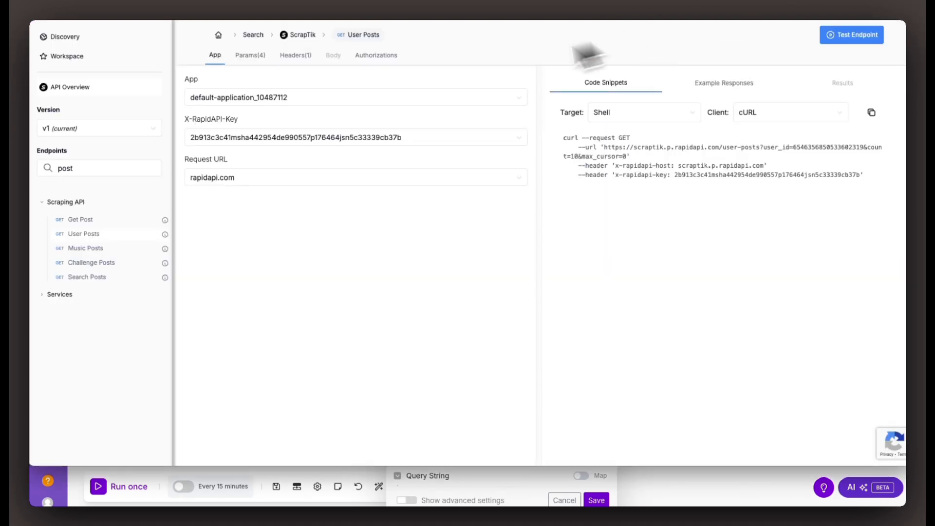
pyautogui.doubleClick(92, 169)
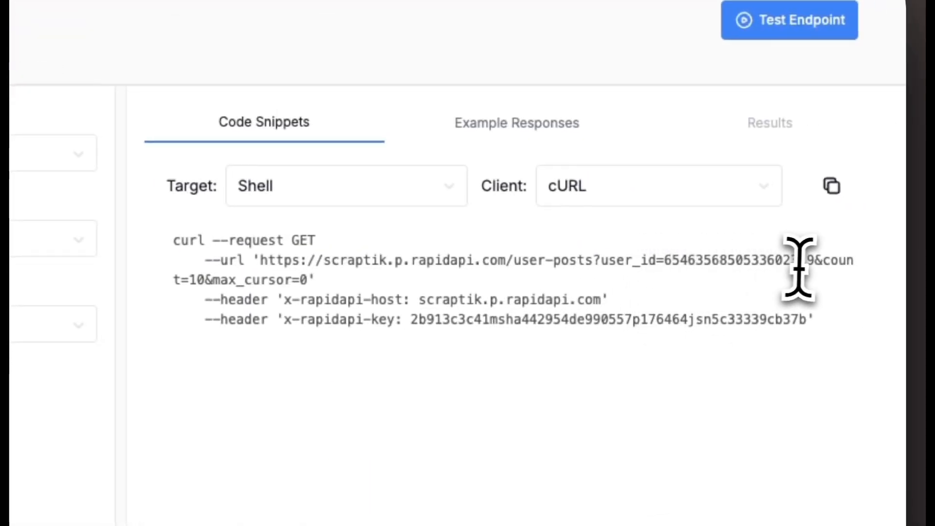
pyautogui.moveTo(188, 280); pyautogui.dragTo(219, 280)
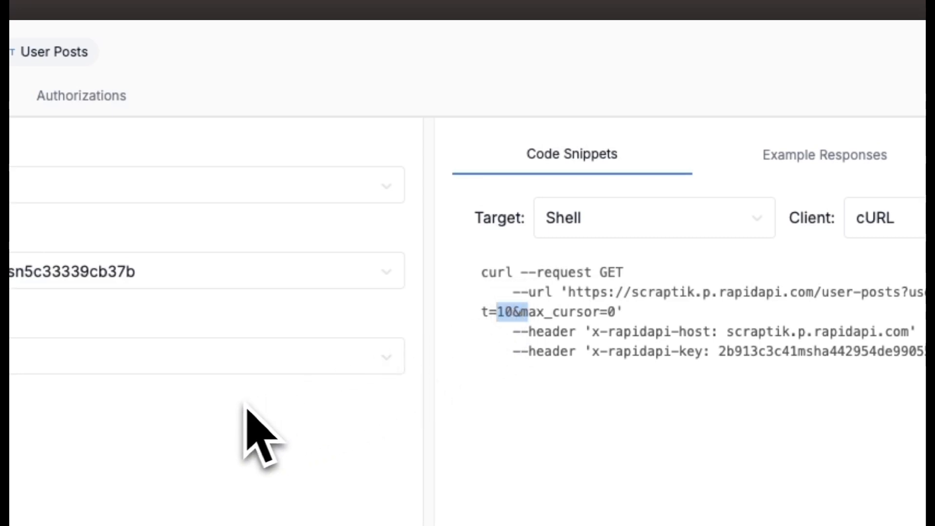
pyautogui.click(645, 340)
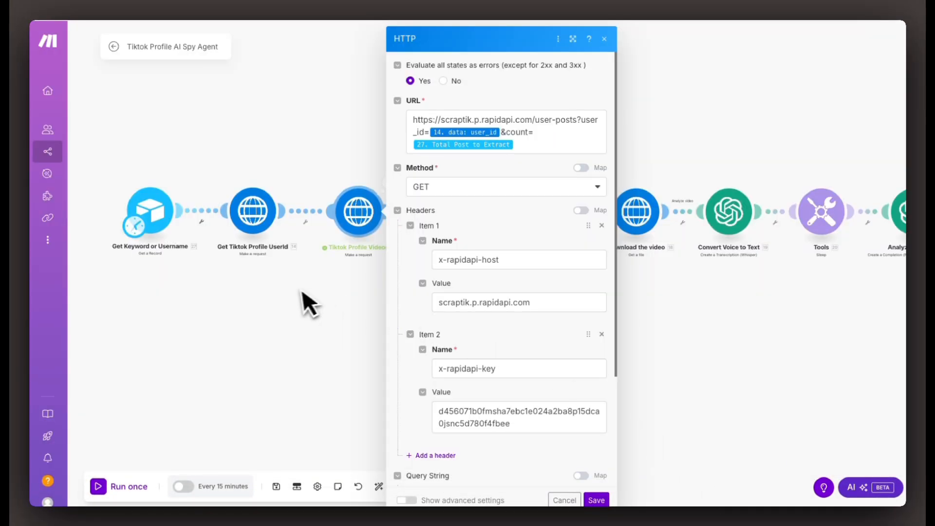
pyautogui.click(291, 295)
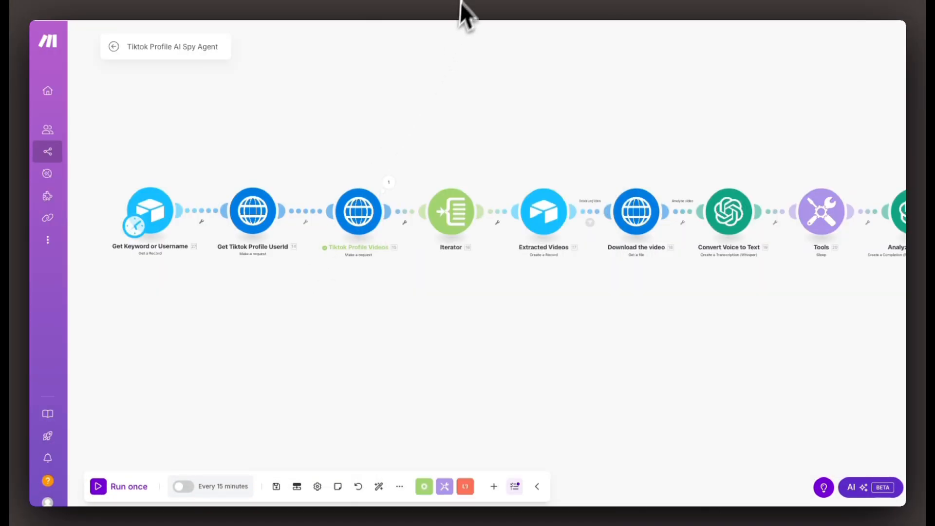
pyautogui.scroll(3, 404, 263)
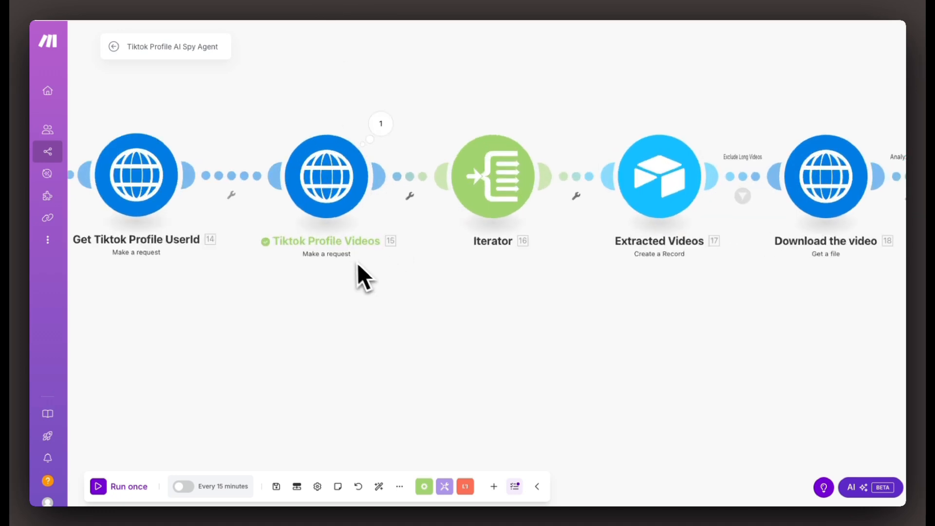
pyautogui.scroll(2, 366, 201)
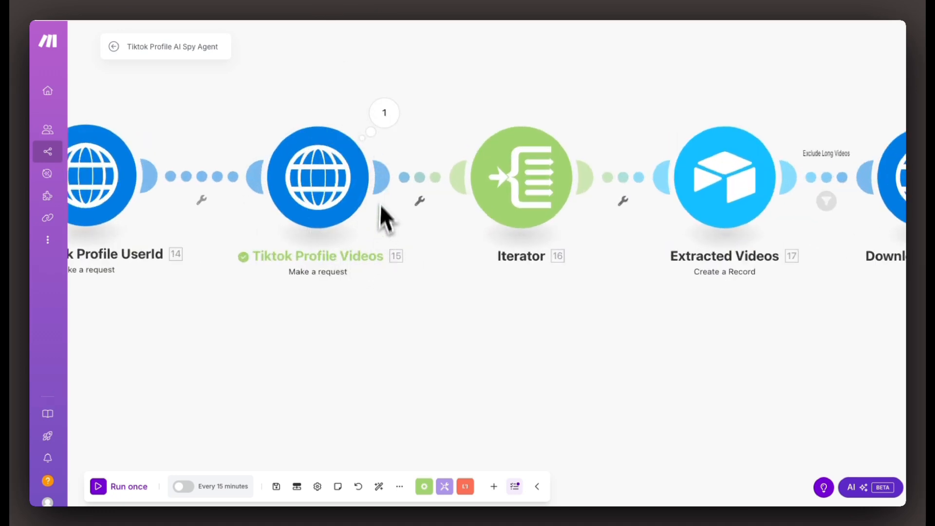
pyautogui.scroll(-3, 380, 188)
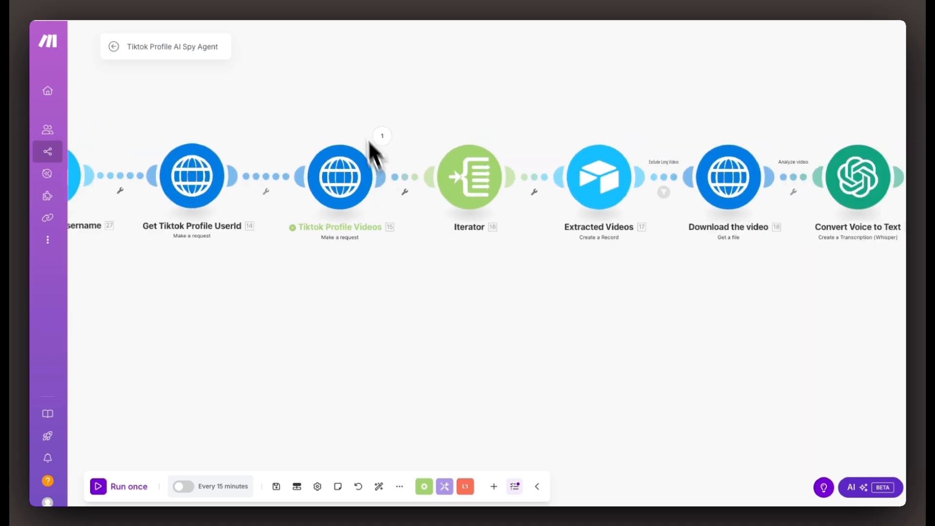
pyautogui.scroll(-2, 369, 143)
pyautogui.scroll(3, 366, 168)
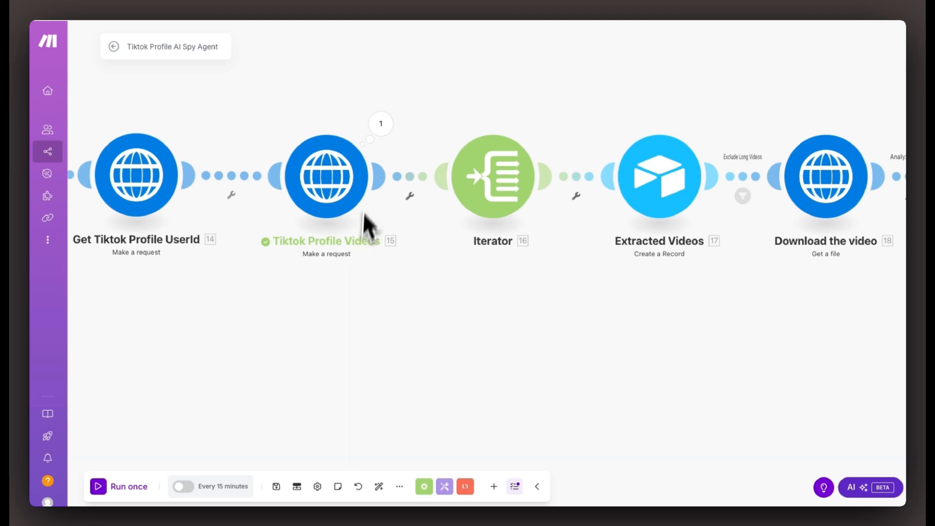
pyautogui.scroll(1, 365, 176)
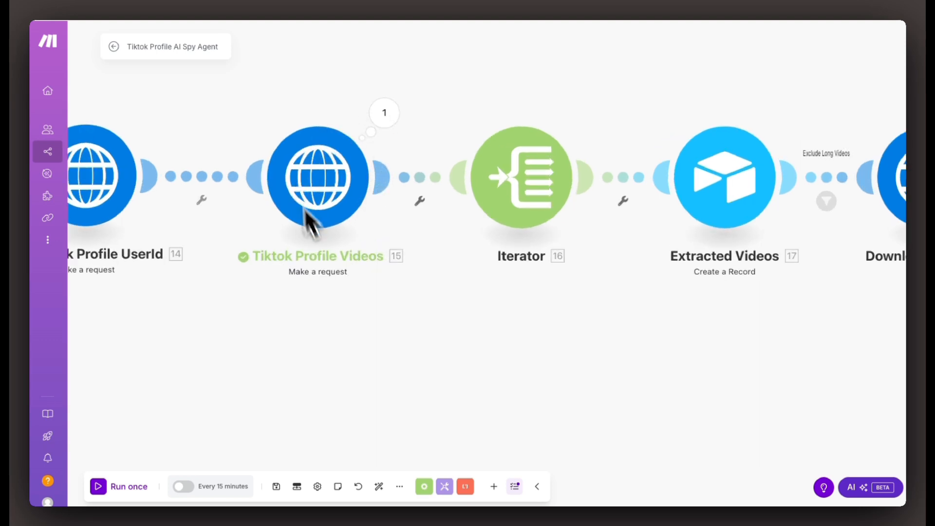
pyautogui.scroll(-2, 379, 179)
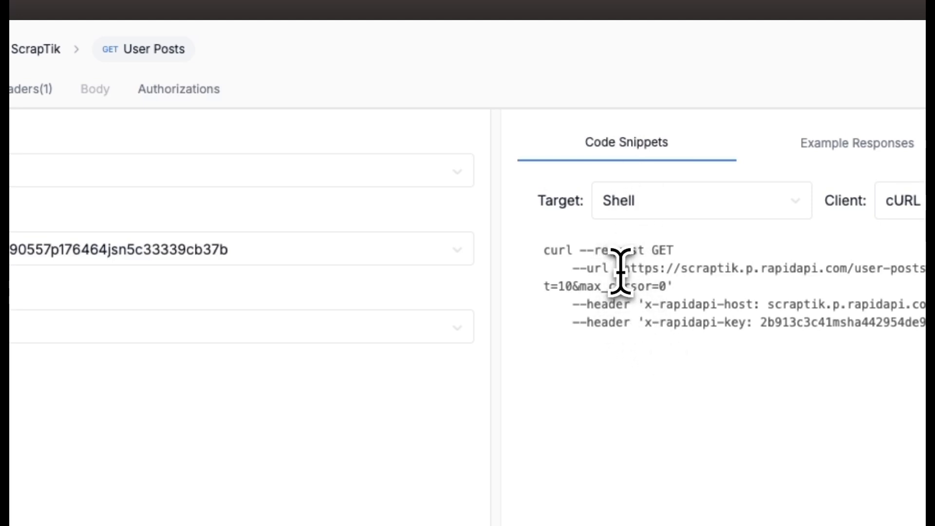
# - Copy the User Posts request URL from RapidAPI and paste it over the URL in Make's Tiktok Profile Videos module
pyautogui.moveTo(622, 267); pyautogui.dragTo(668, 285)
pyautogui.rightClick(636, 283)
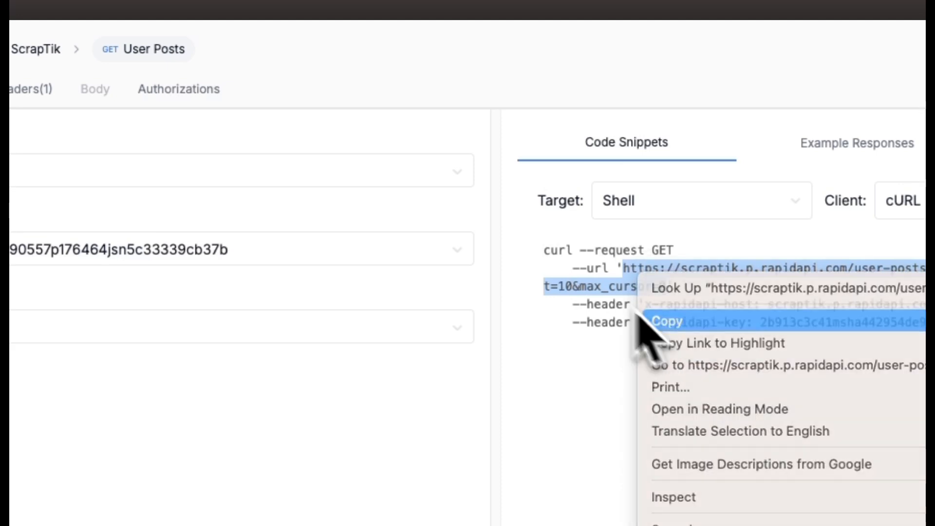
pyautogui.click(641, 320)
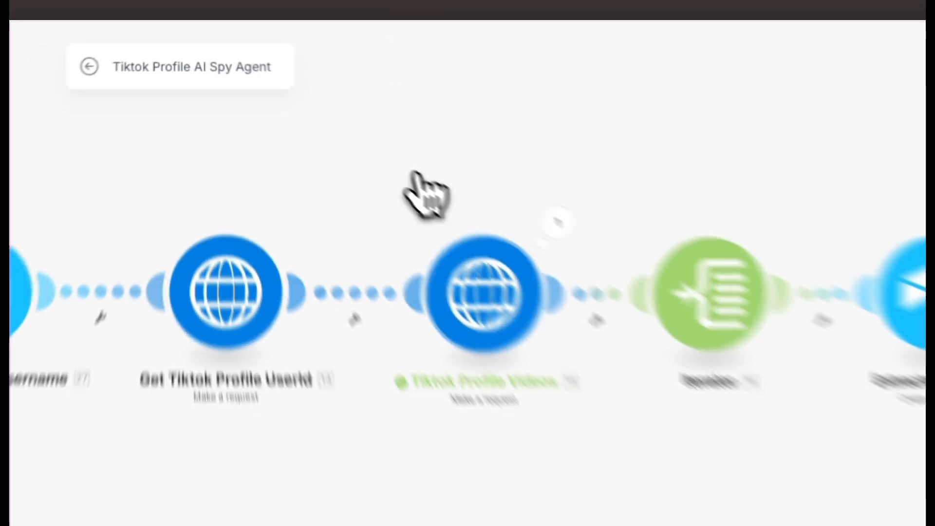
pyautogui.click(344, 197)
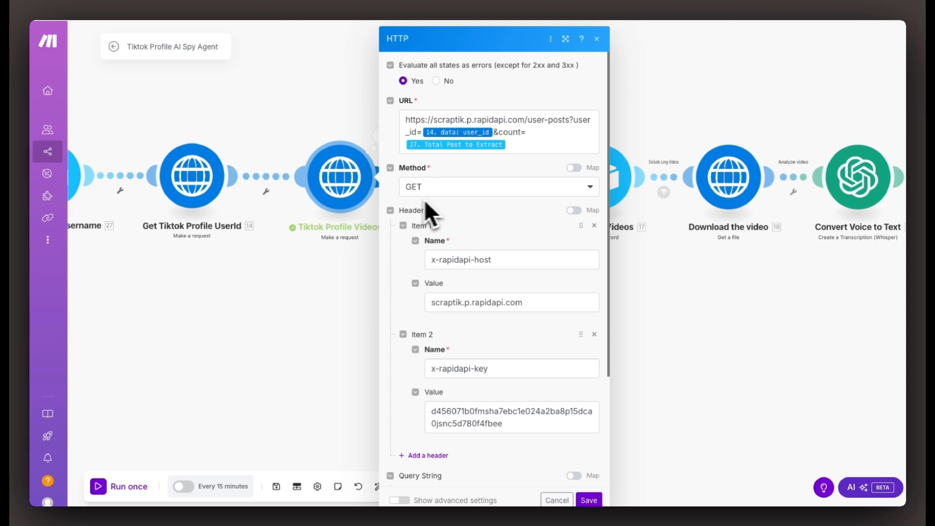
pyautogui.moveTo(509, 149); pyautogui.dragTo(384, 119)
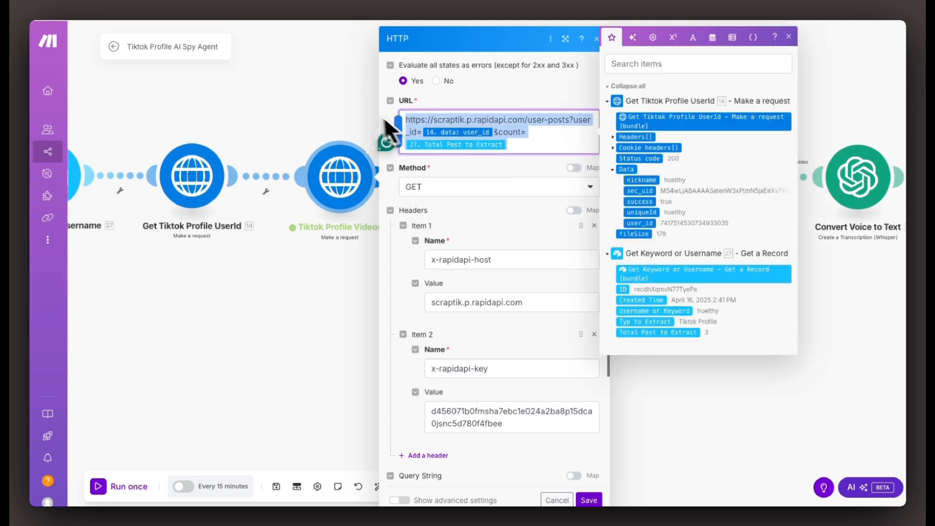
pyautogui.hotkey('ctrl', 'v')
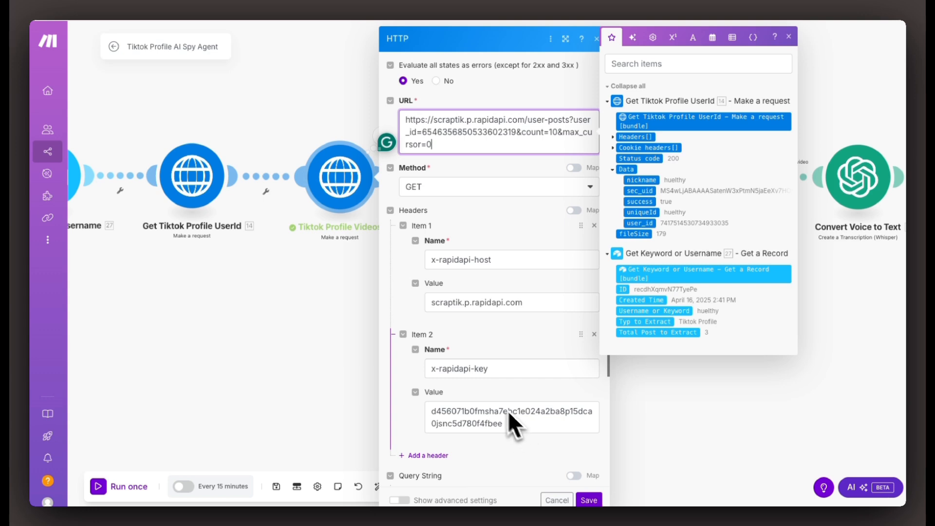
# - Review the Tiktok Profile Videos module's URL, header items, query string, body type and parse response settings
pyautogui.scroll(-3, 551, 460)
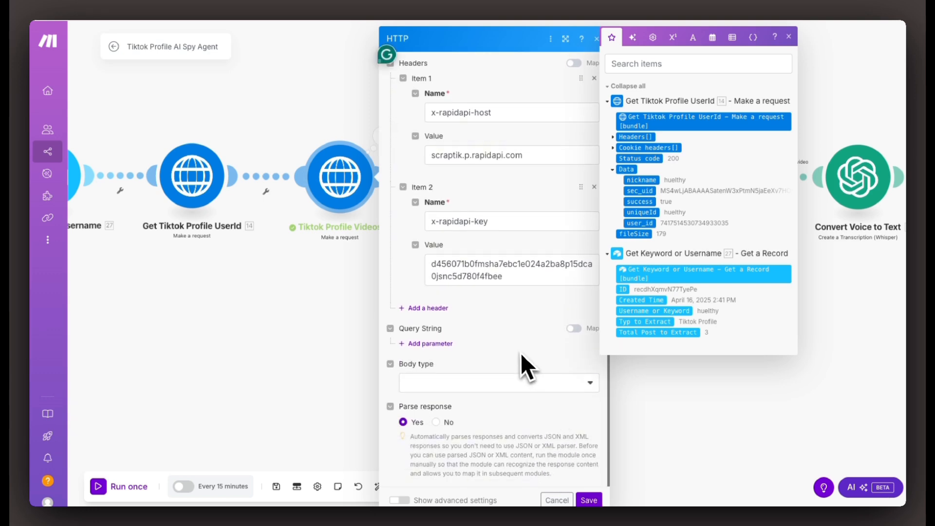
pyautogui.scroll(3, 519, 355)
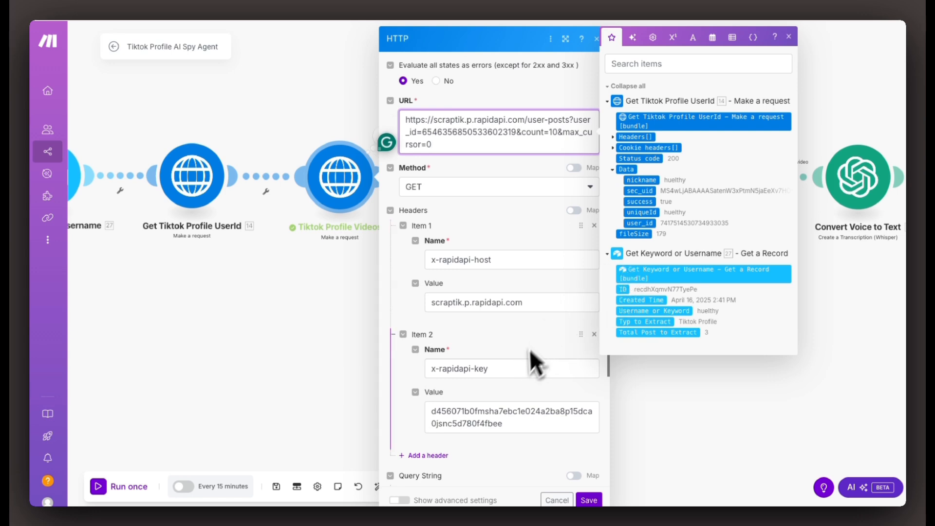
pyautogui.scroll(-1, 520, 369)
pyautogui.scroll(-2, 519, 380)
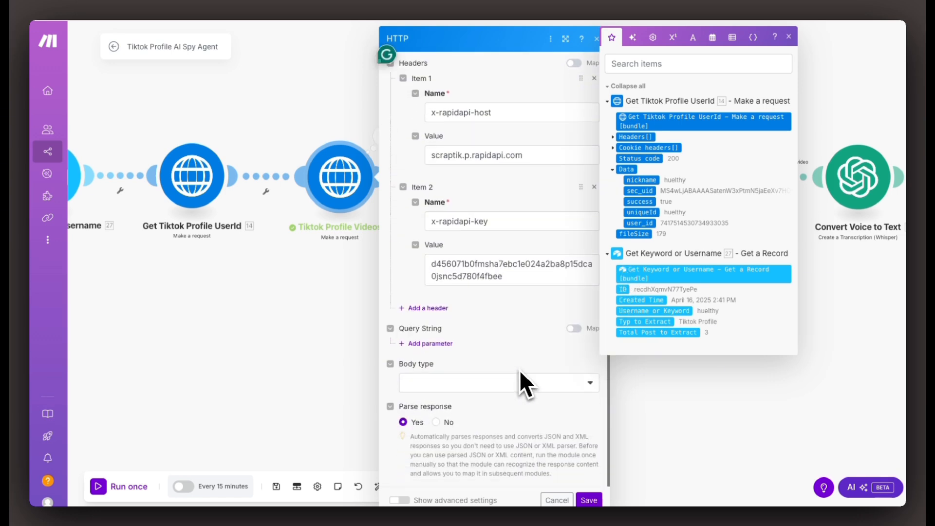
pyautogui.scroll(2, 520, 374)
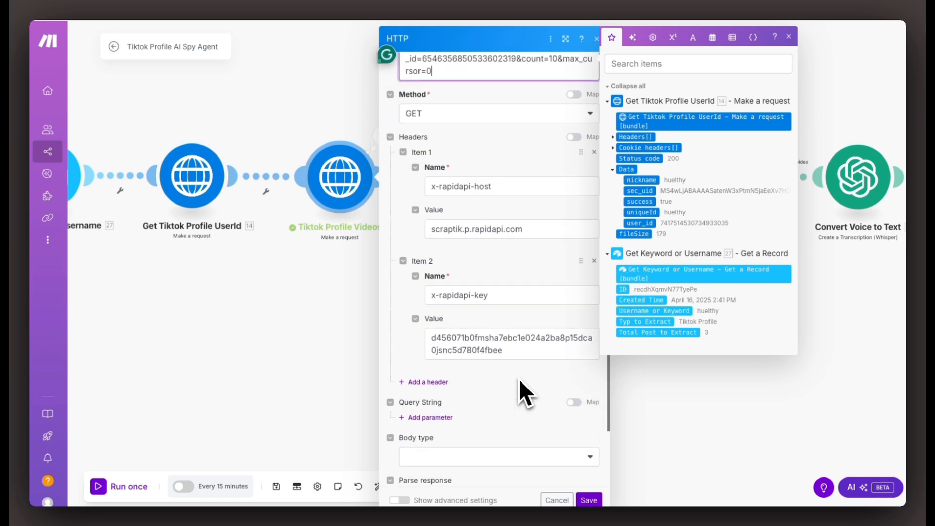
pyautogui.scroll(-1, 519, 380)
pyautogui.scroll(-1, 519, 380)
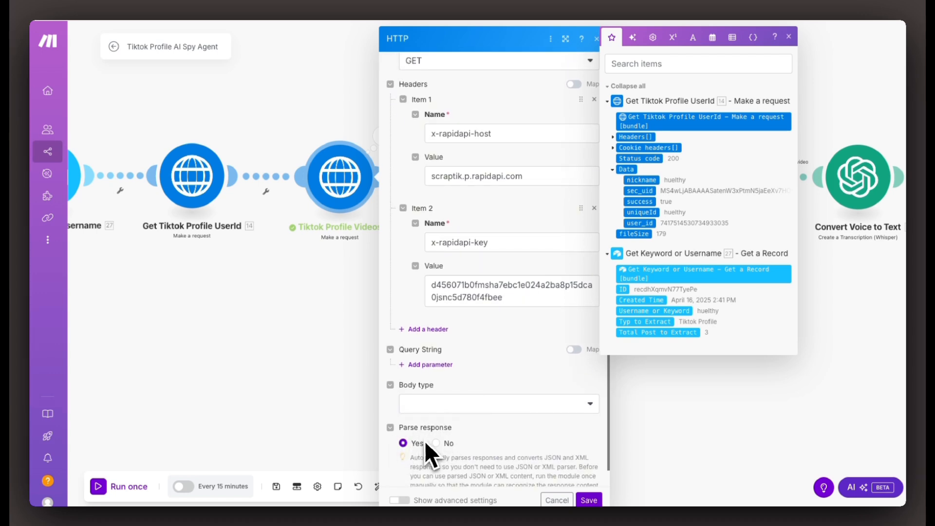
pyautogui.scroll(1, 518, 288)
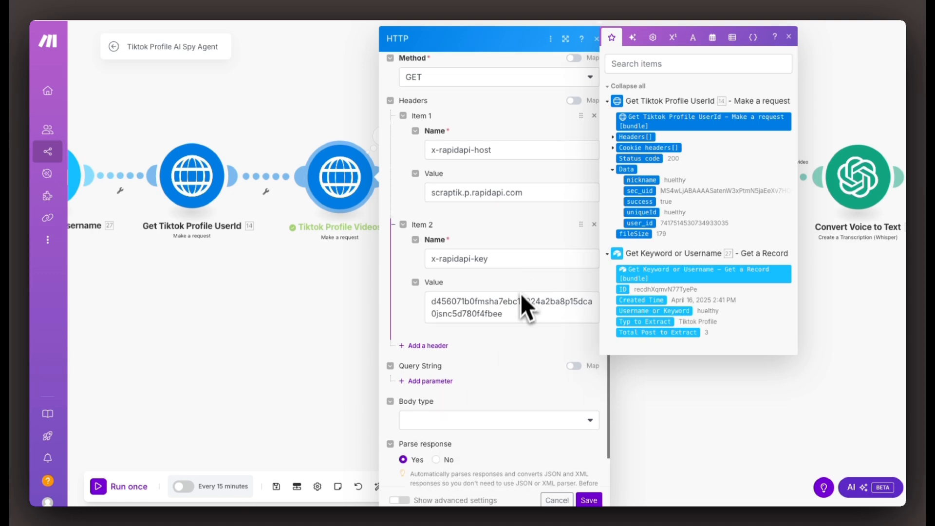
pyautogui.scroll(-1, 450, 392)
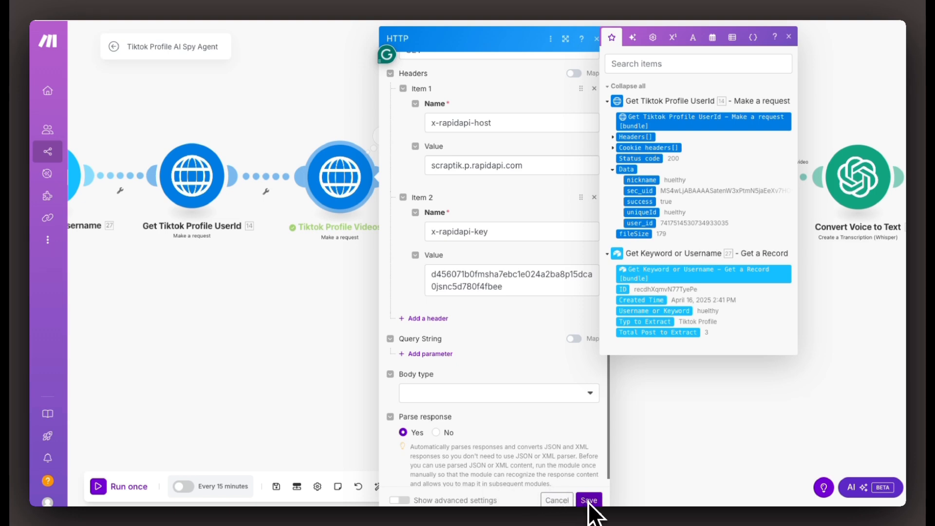
pyautogui.scroll(5, 557, 286)
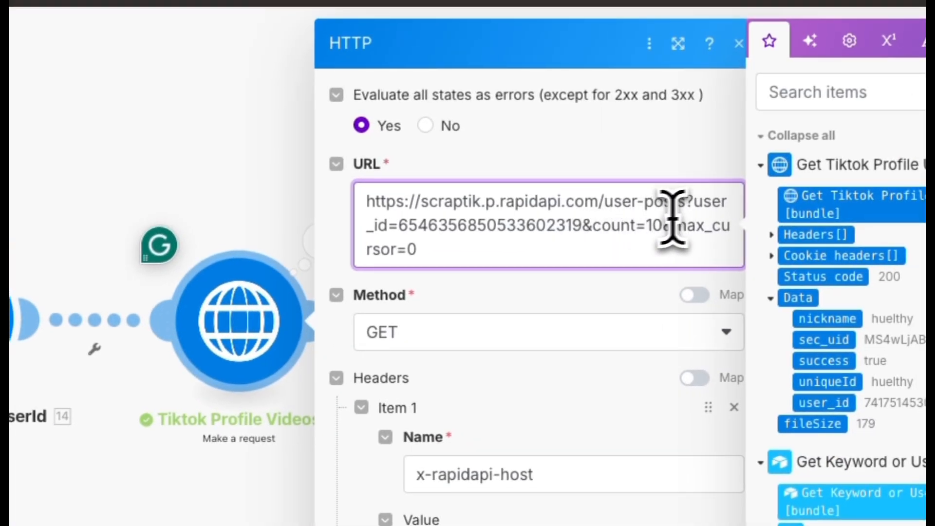
# - Check the user ID portion of the User Posts URL, close the module and unlink Get Tiktok Profile UserId from Tiktok Profile Videos
pyautogui.moveTo(399, 226); pyautogui.dragTo(579, 229)
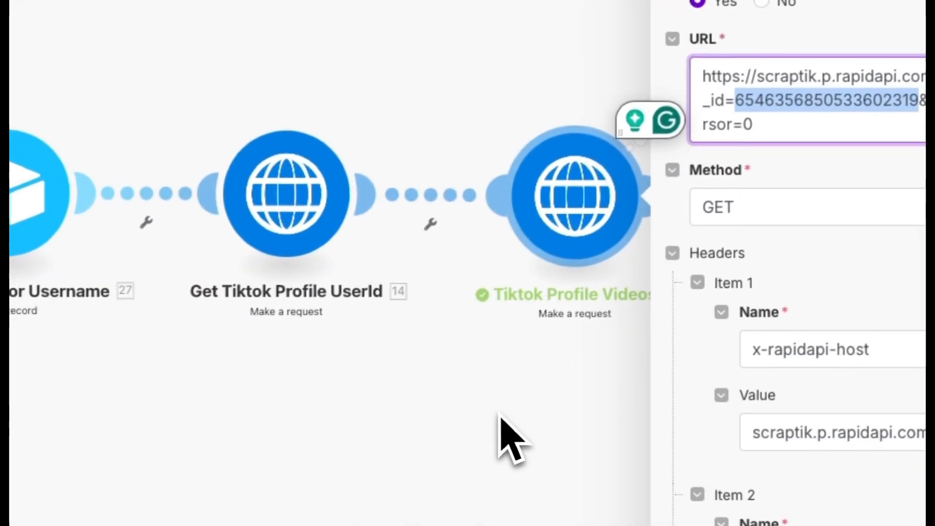
pyautogui.click(501, 417)
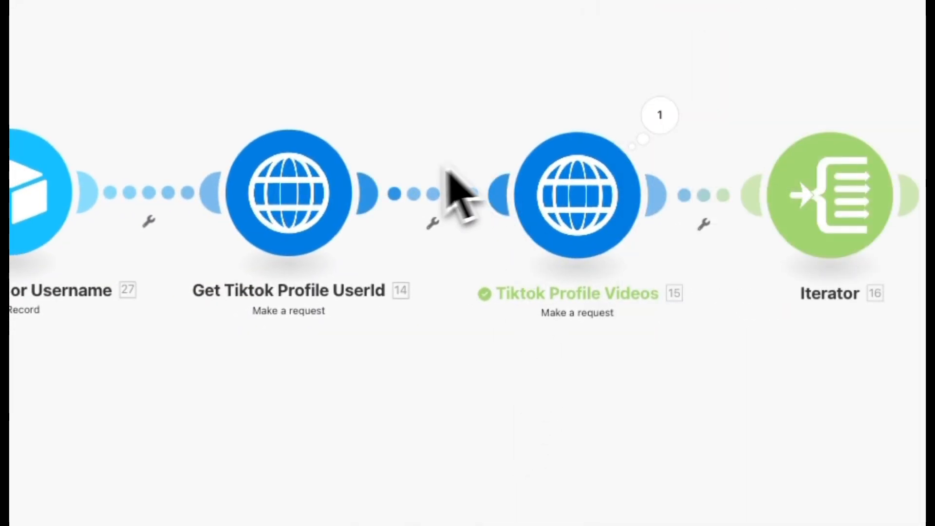
pyautogui.click(445, 197)
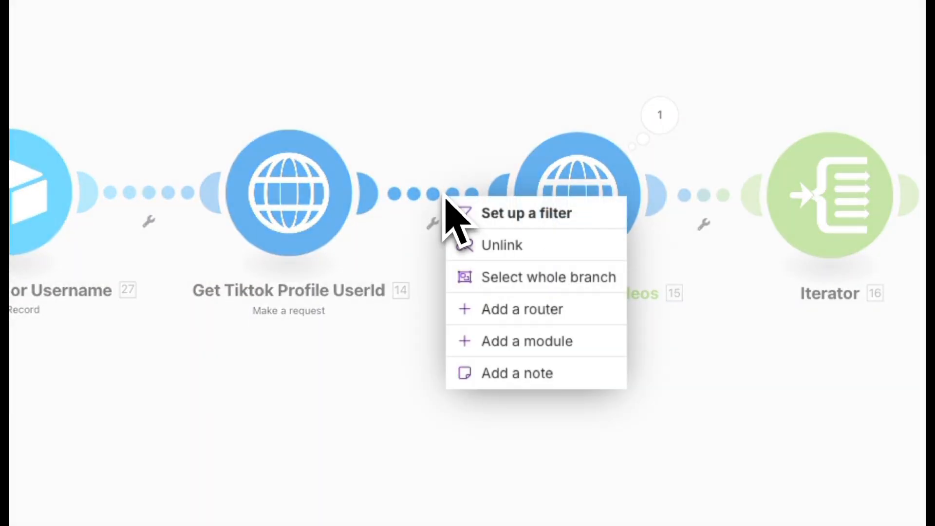
pyautogui.click(470, 248)
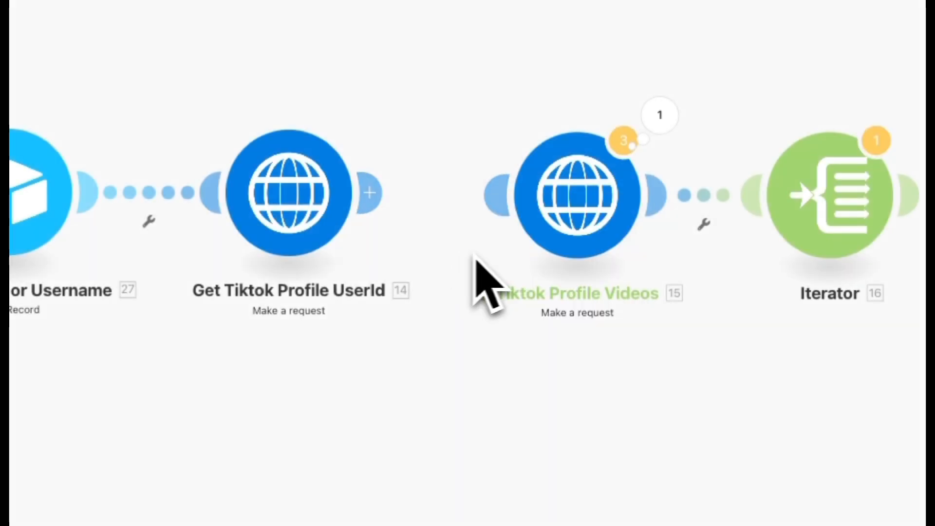
# - Try running only the Get Tiktok Profile UserId module, cancel its Username or Keyword input, and relink it to Tiktok Profile Videos
pyautogui.rightClick(598, 217)
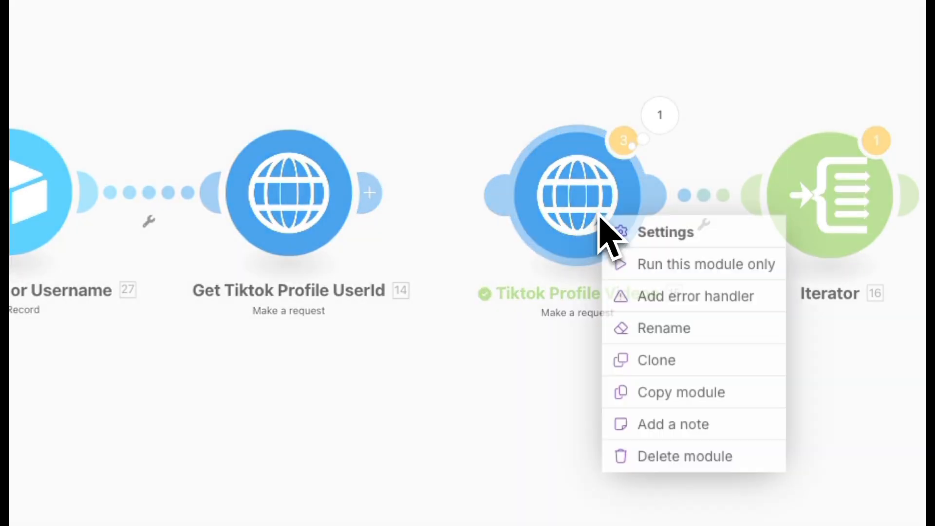
pyautogui.rightClick(274, 196)
pyautogui.click(369, 98)
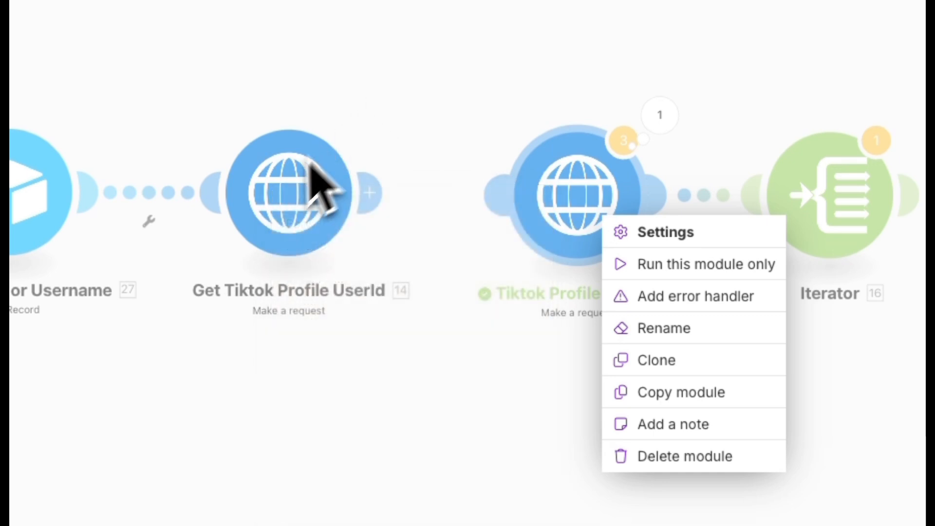
pyautogui.rightClick(281, 182)
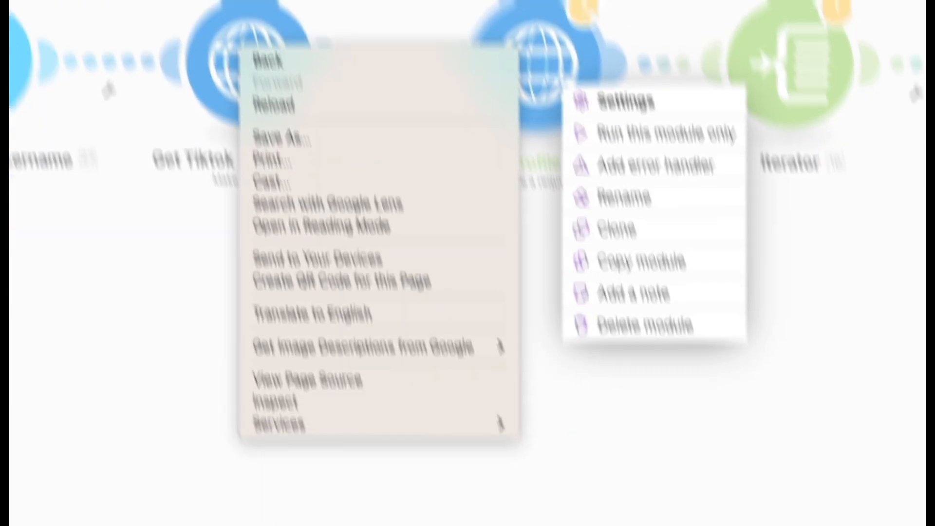
pyautogui.click(637, 414)
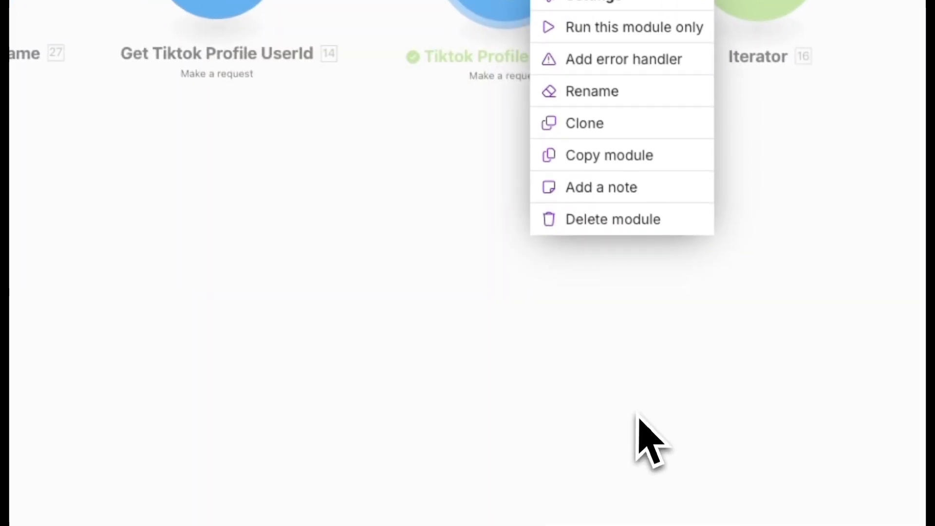
pyautogui.click(638, 414)
pyautogui.rightClick(280, 178)
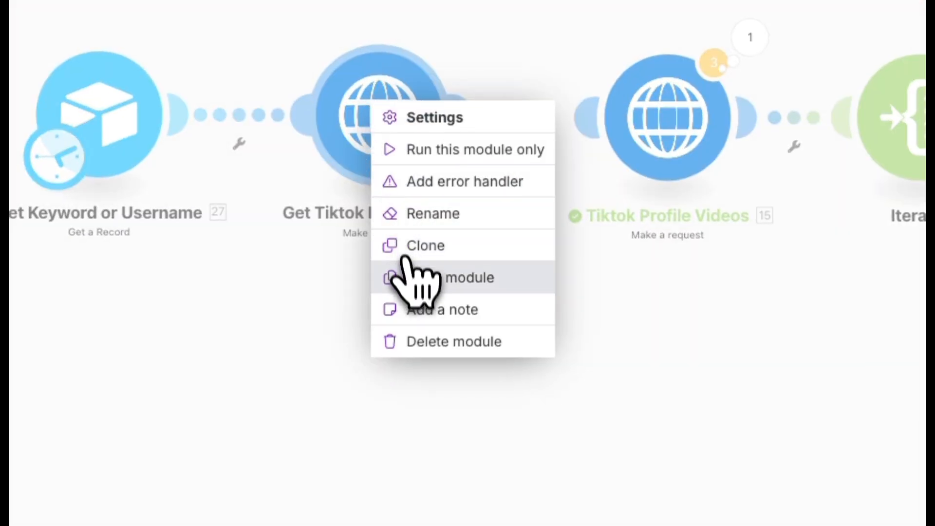
pyautogui.click(417, 155)
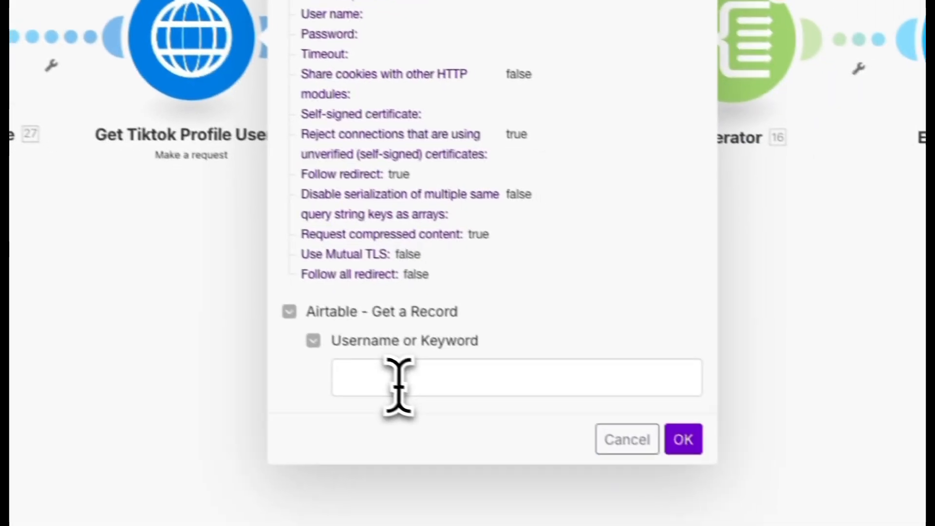
pyautogui.click(590, 467)
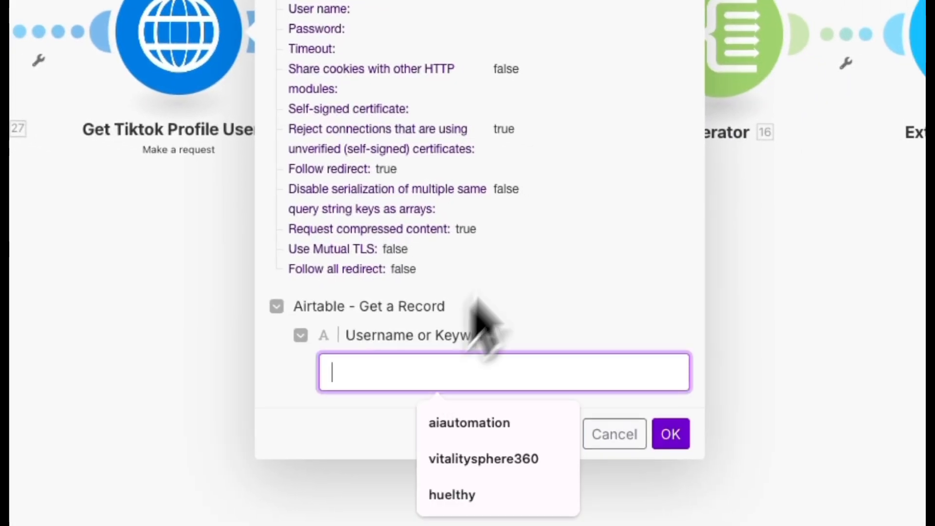
pyautogui.click(607, 192)
pyautogui.click(616, 435)
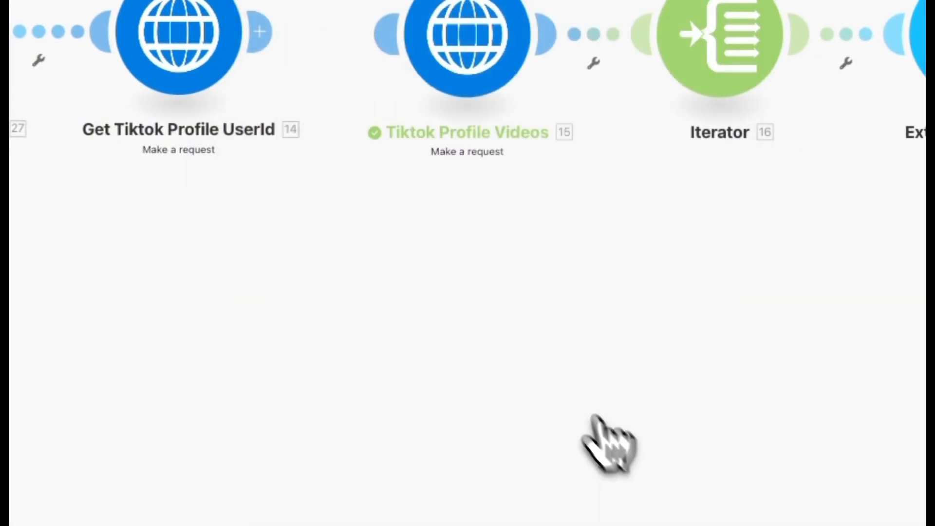
pyautogui.moveTo(250, 289); pyautogui.dragTo(384, 294)
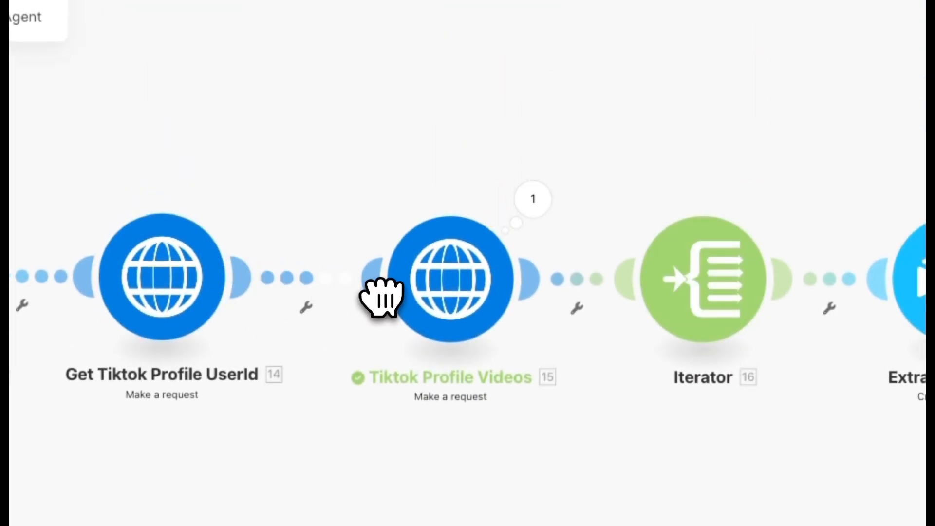
# - Check that the Tiktok Profile Videos URL maps data: user_id and Total Post to Extract, and save the module
pyautogui.click(448, 280)
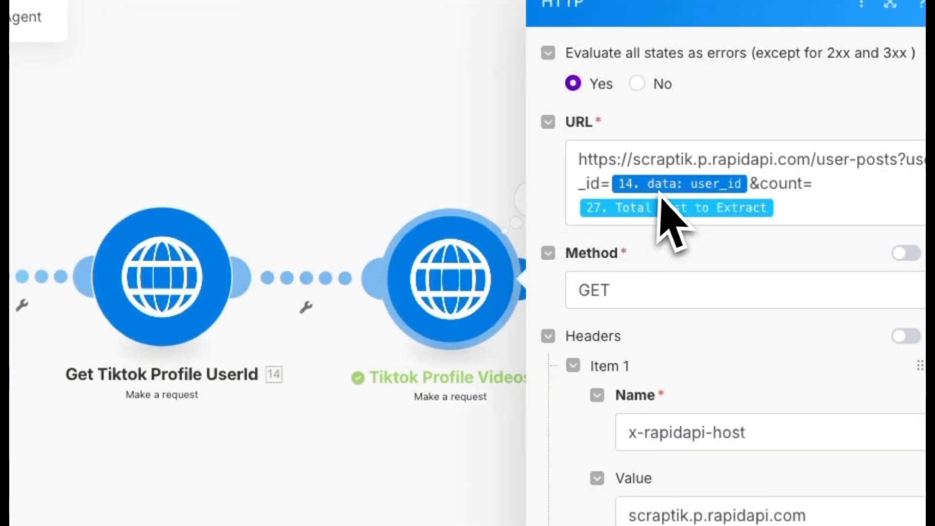
pyautogui.click(608, 183)
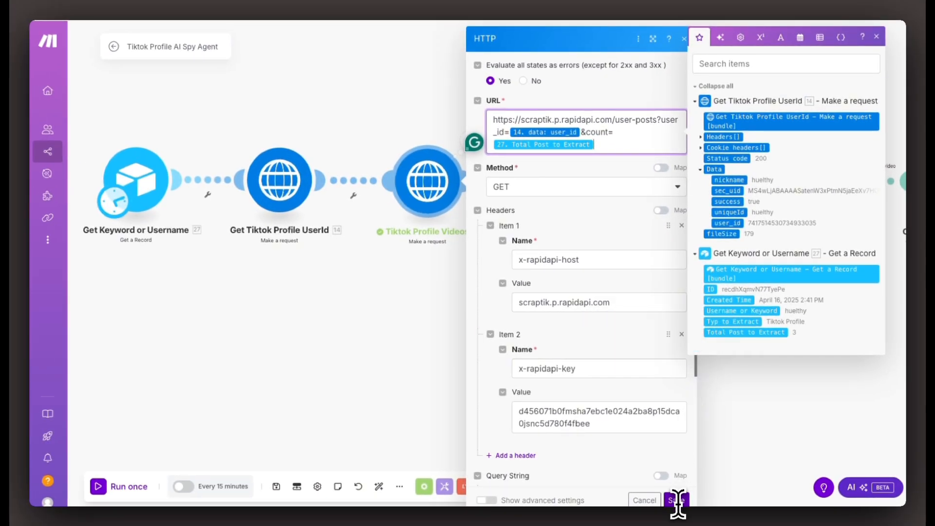
pyautogui.scroll(-3, 606, 418)
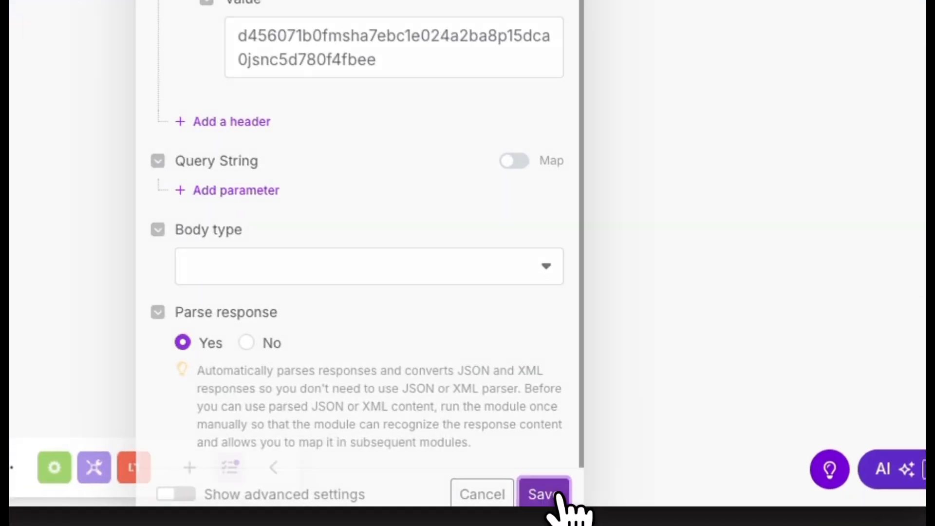
pyautogui.click(678, 500)
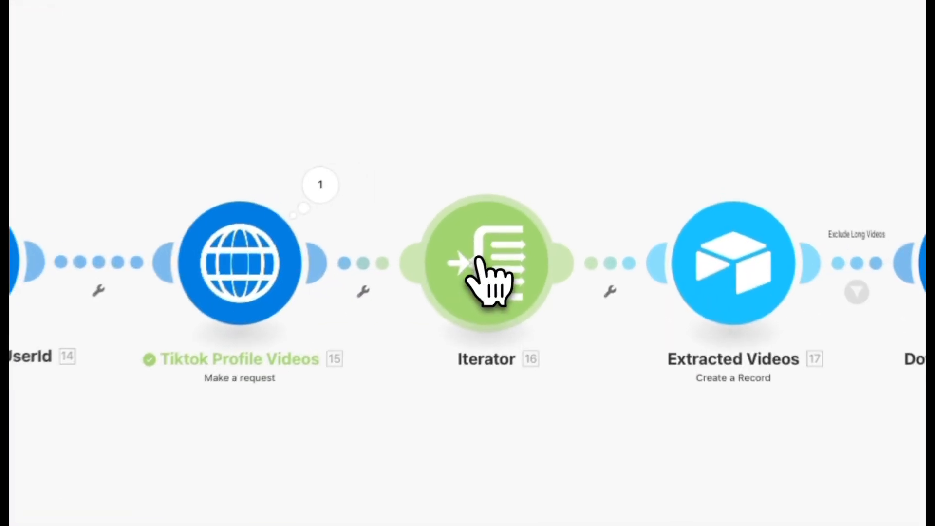
# - Check the Iterator's Array formula, which slices the flattened aweme_list[] from 0 to Total Post to Extract, and save the module
pyautogui.click(552, 180)
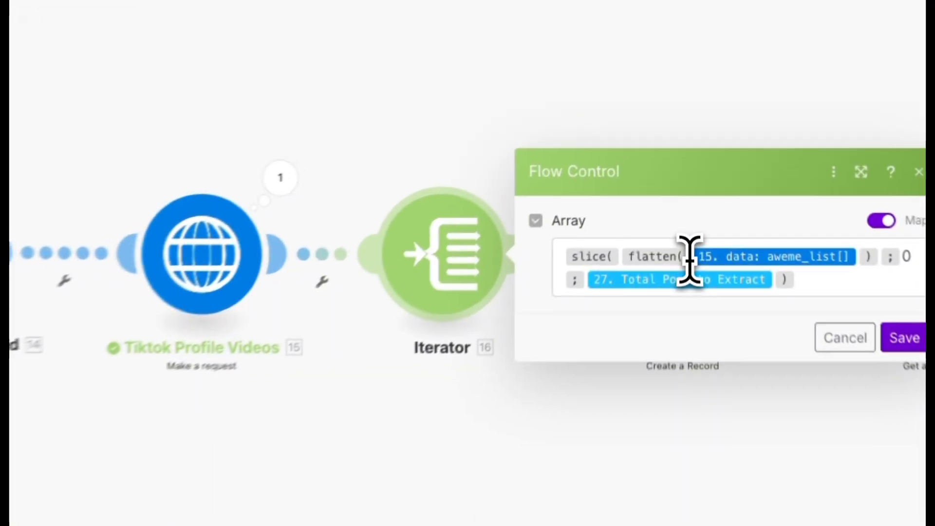
pyautogui.click(689, 185)
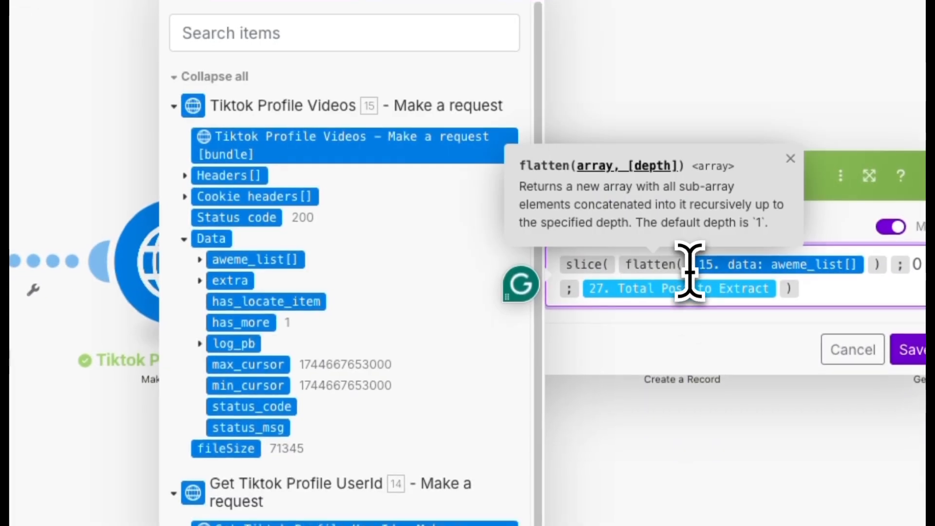
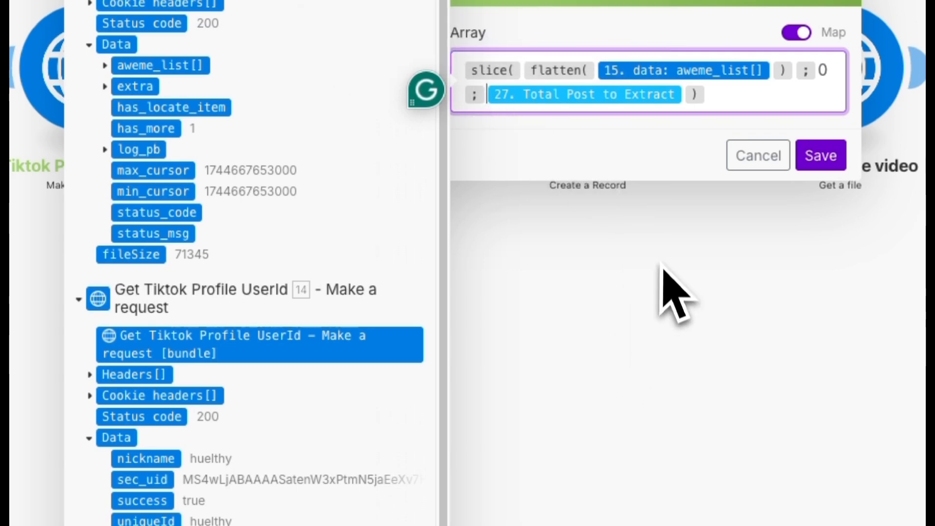
pyautogui.scroll(-2, 355, 292)
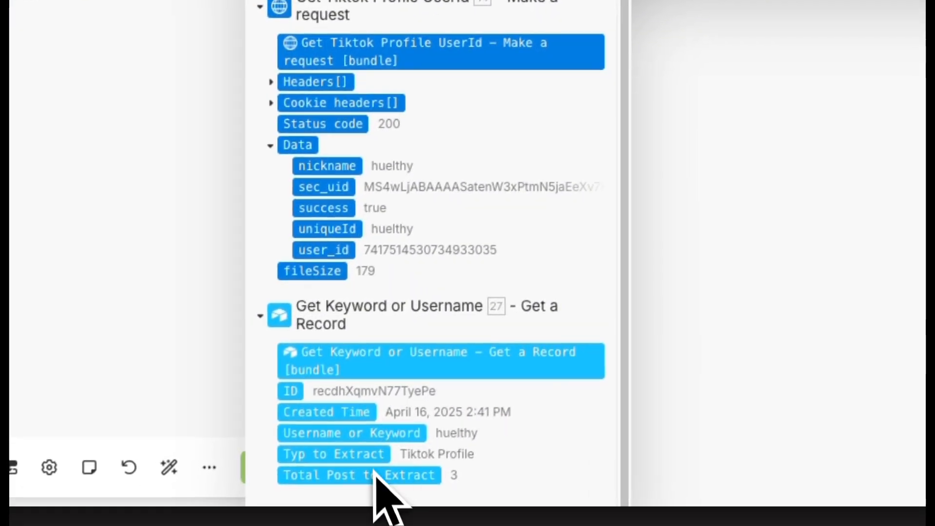
pyautogui.click(397, 478)
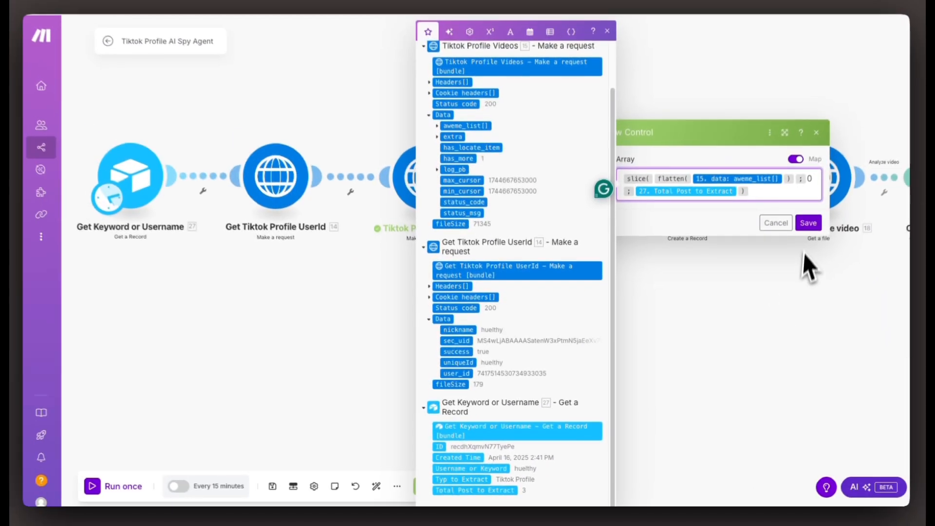
pyautogui.click(806, 228)
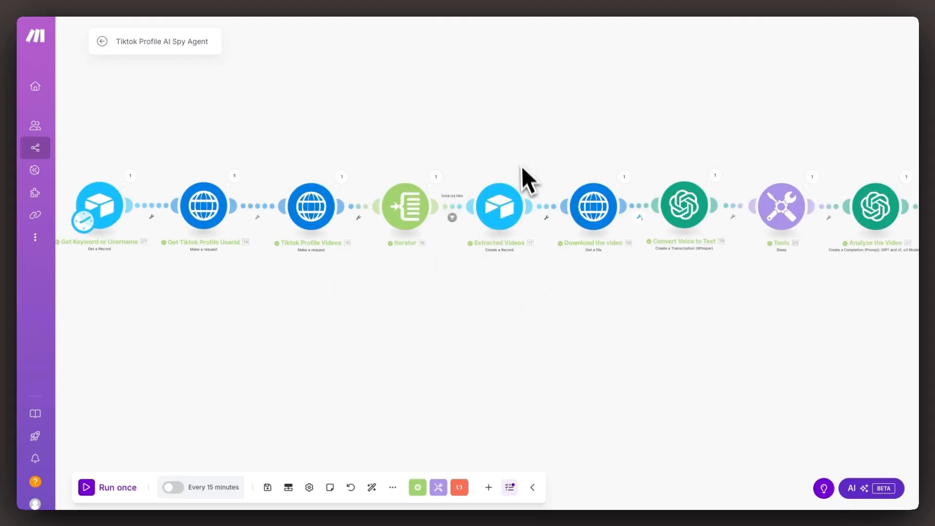
# - Review the Tiktok Profile AI Spy Agent's module chain and open the Get Keyword or Username module's settings
pyautogui.scroll(5, 529, 192)
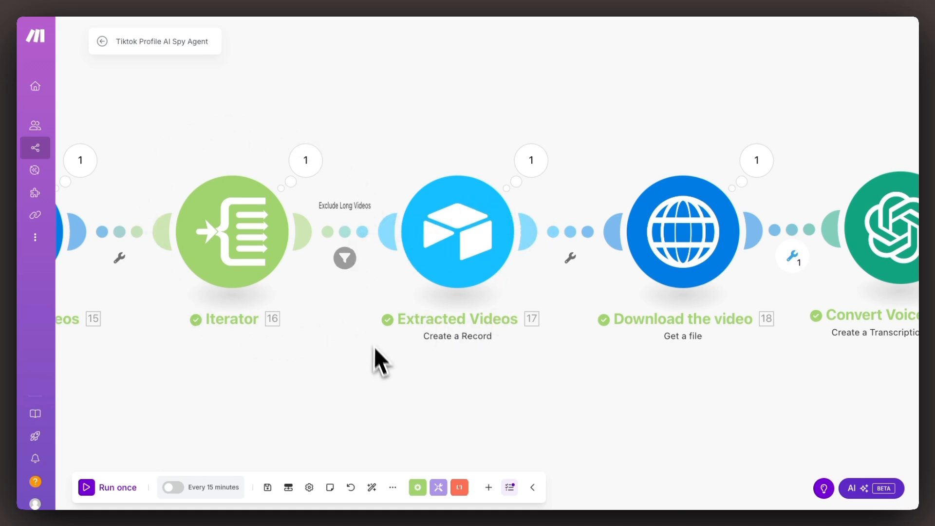
pyautogui.scroll(-4, 388, 363)
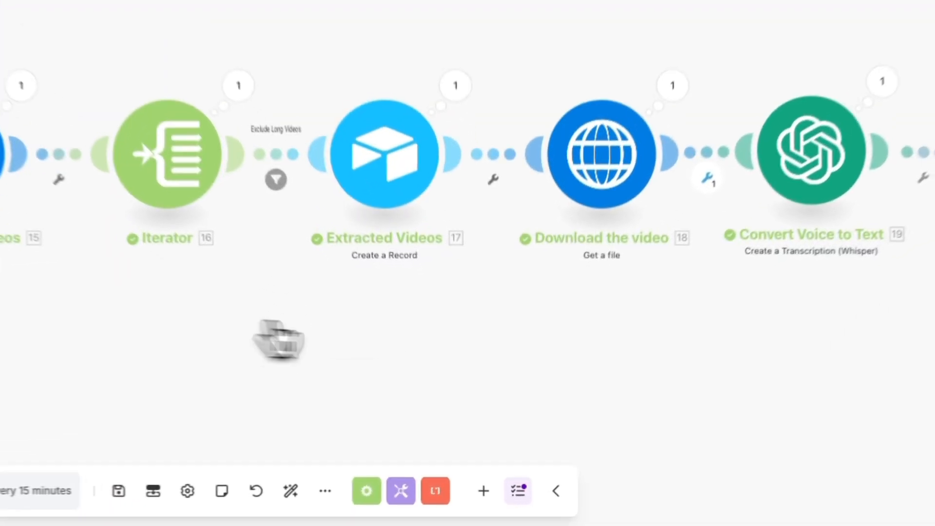
pyautogui.moveTo(317, 327); pyautogui.dragTo(826, 301)
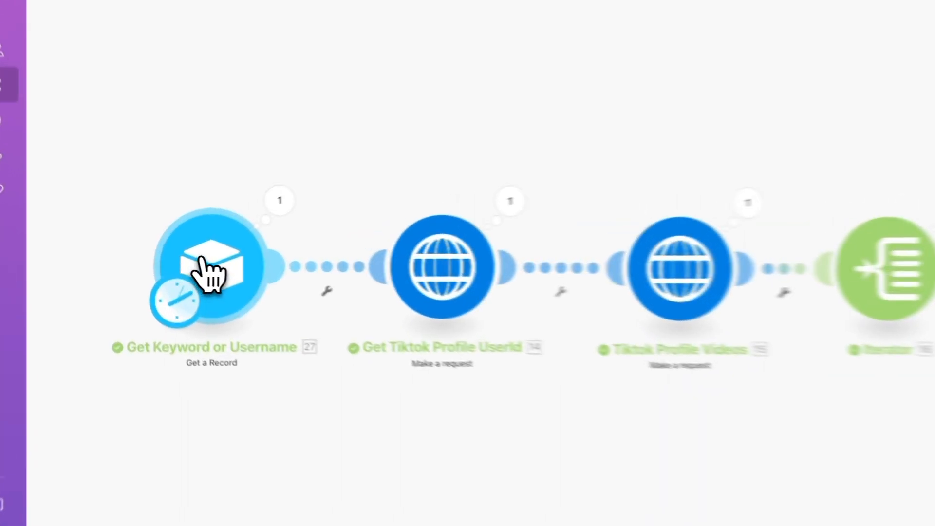
pyautogui.click(178, 266)
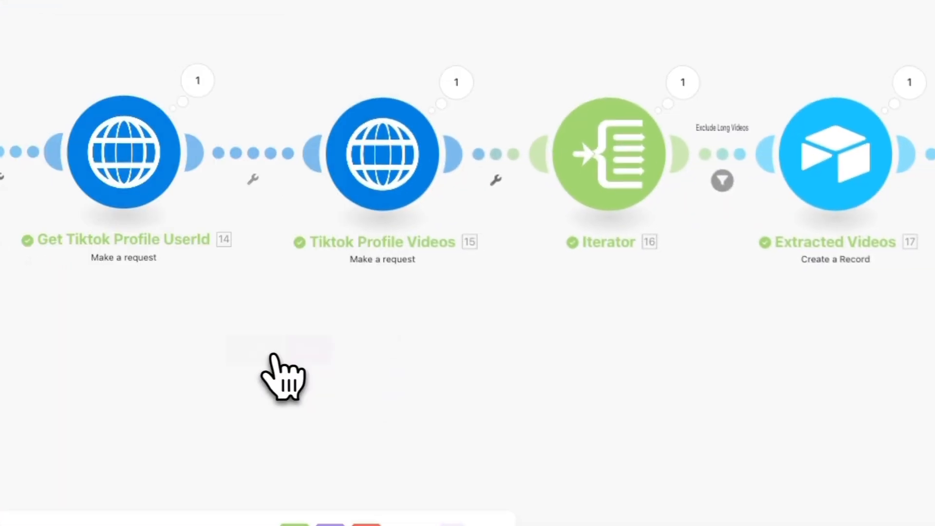
# - Open the Extracted Videos module and check its Creator Name mapping by searching the mappable items for "author nick"
pyautogui.click(847, 182)
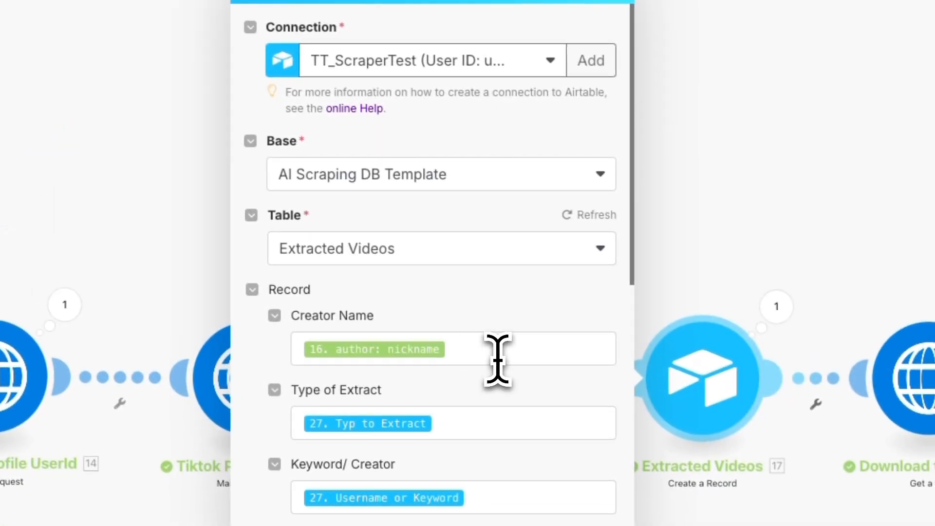
pyautogui.click(497, 359)
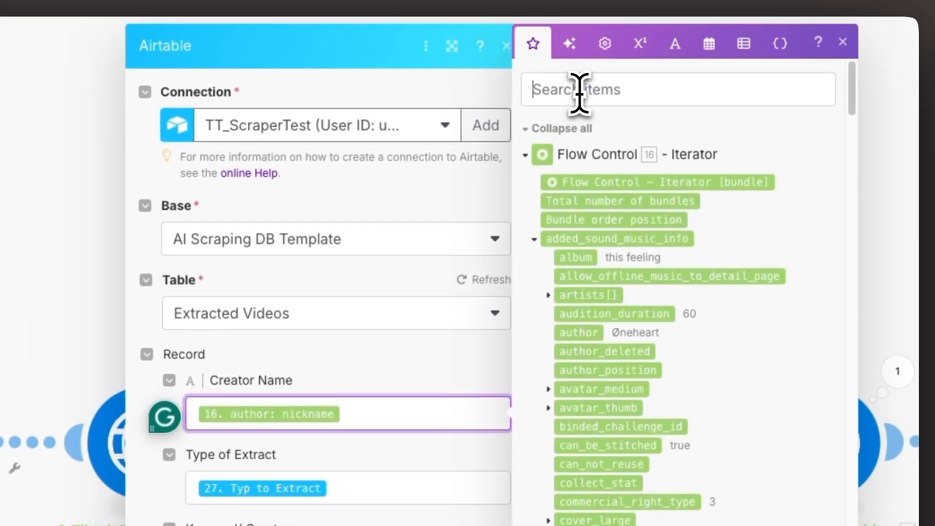
pyautogui.click(579, 90)
pyautogui.write('author nick')
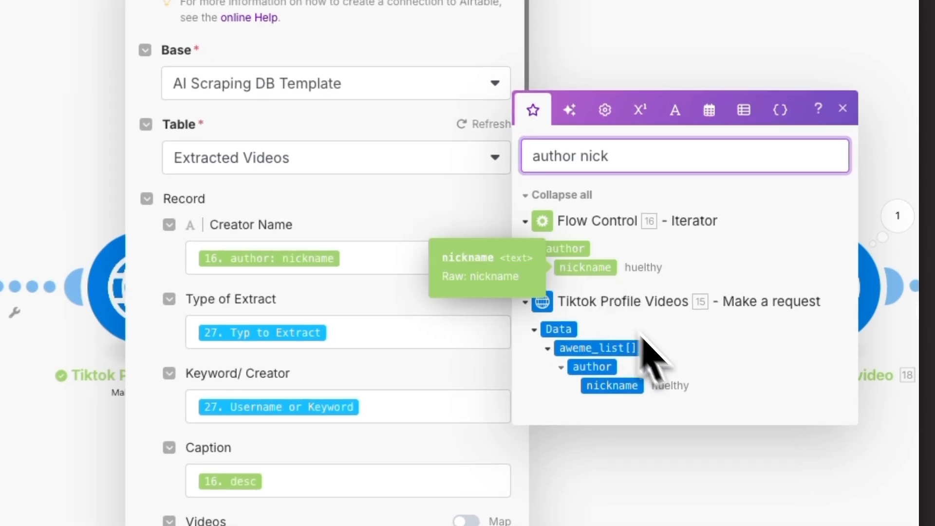
pyautogui.moveTo(632, 156); pyautogui.dragTo(531, 161)
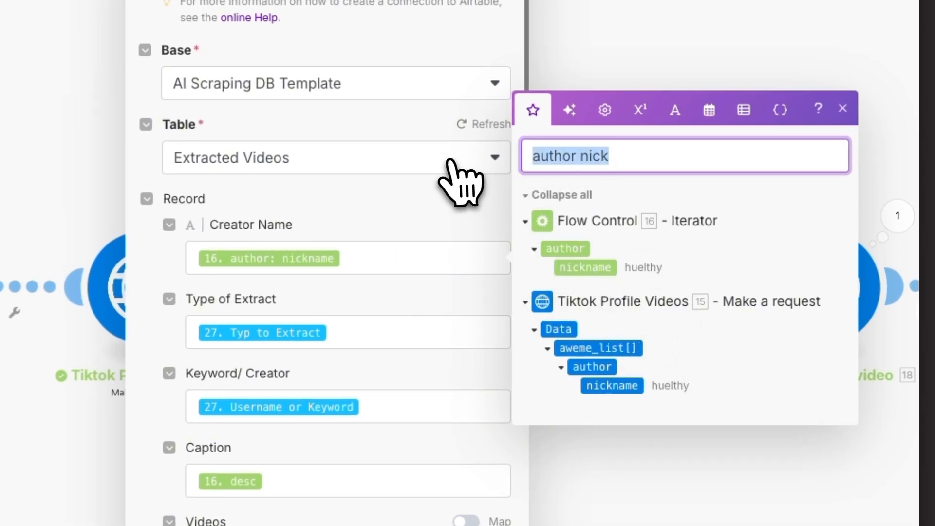
pyautogui.press('BackSpace')
pyautogui.click(411, 251)
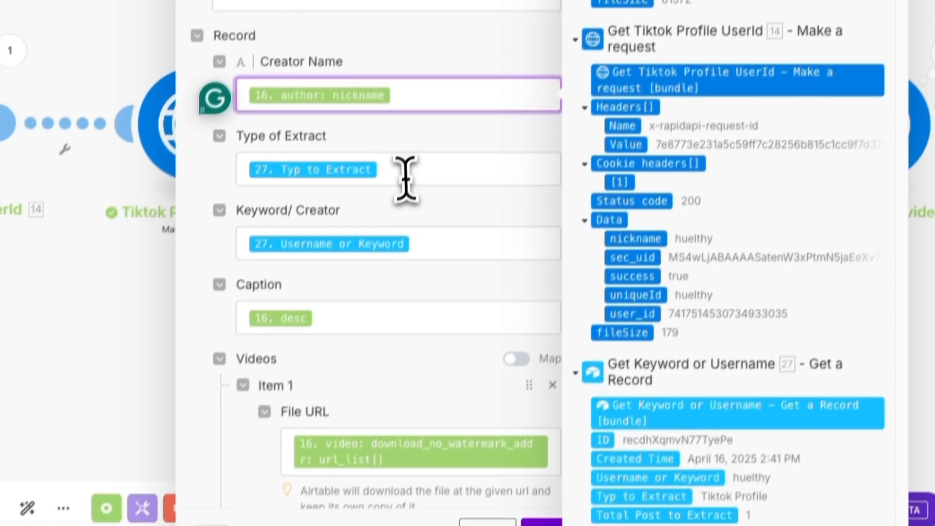
# - Check the source items mapped to Type of Extract, Keyword/ Creator and Caption in the Extracted Videos record
pyautogui.click(356, 342)
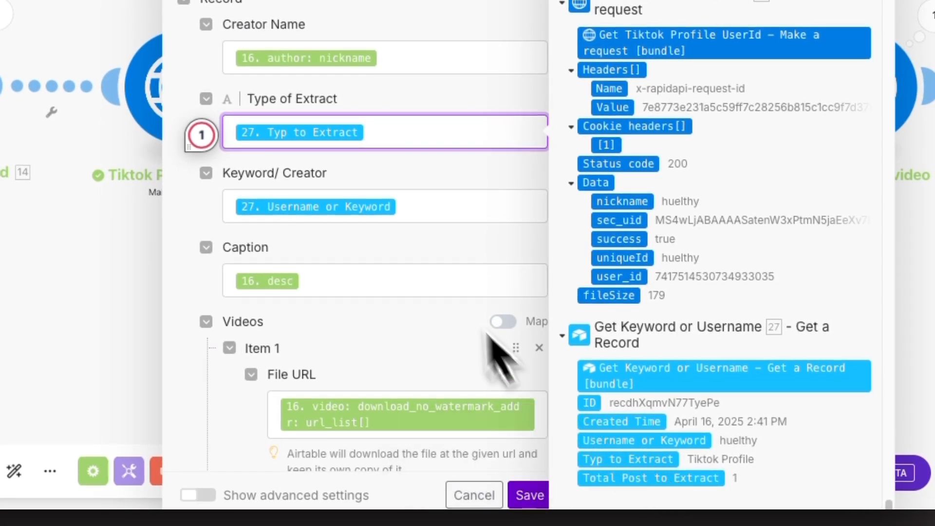
pyautogui.click(429, 209)
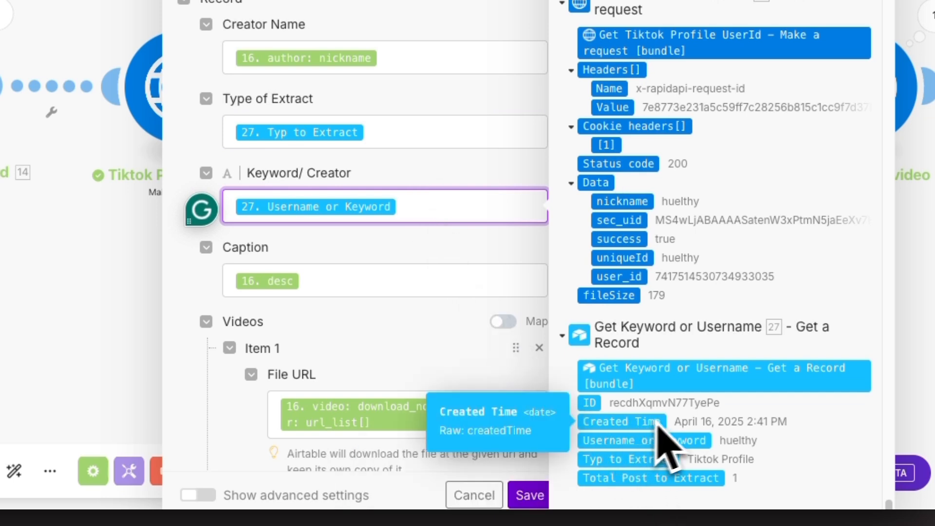
pyautogui.click(378, 279)
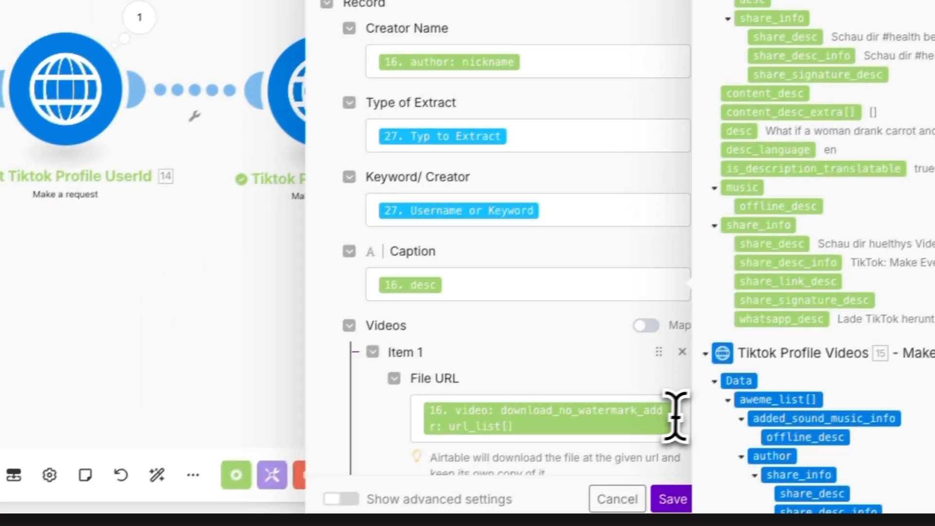
# - Check the Videos File URL mapping against the Iterator's download_no_watermark_addr url_list[] by searching the items for "no water"
pyautogui.click(508, 497)
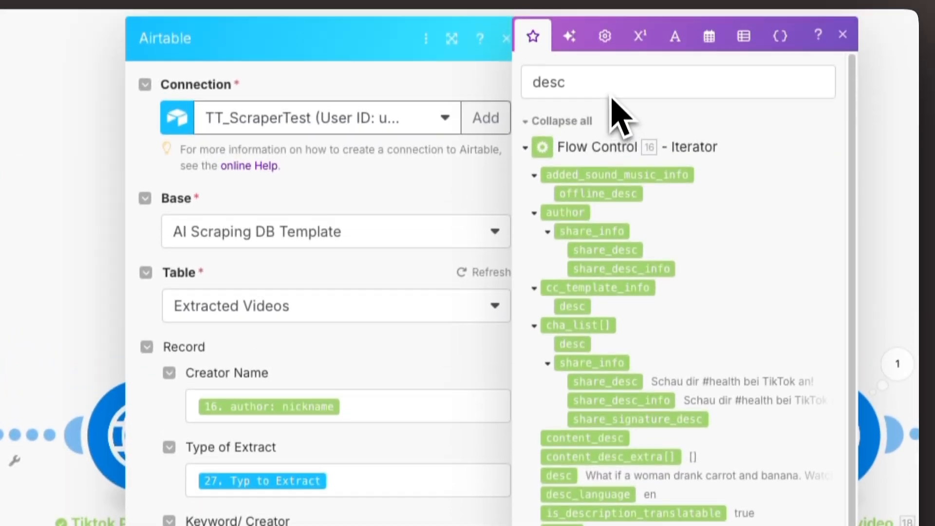
pyautogui.moveTo(576, 92); pyautogui.dragTo(511, 92)
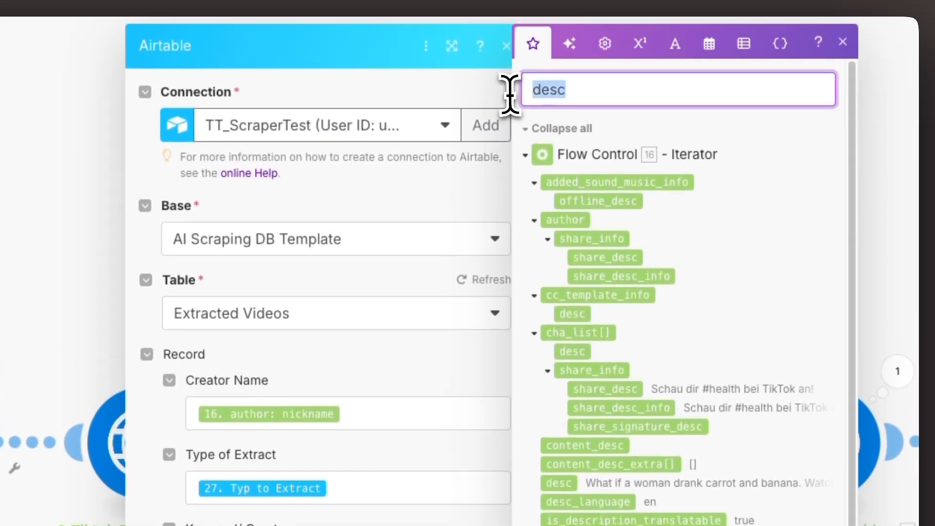
pyautogui.write('no w')
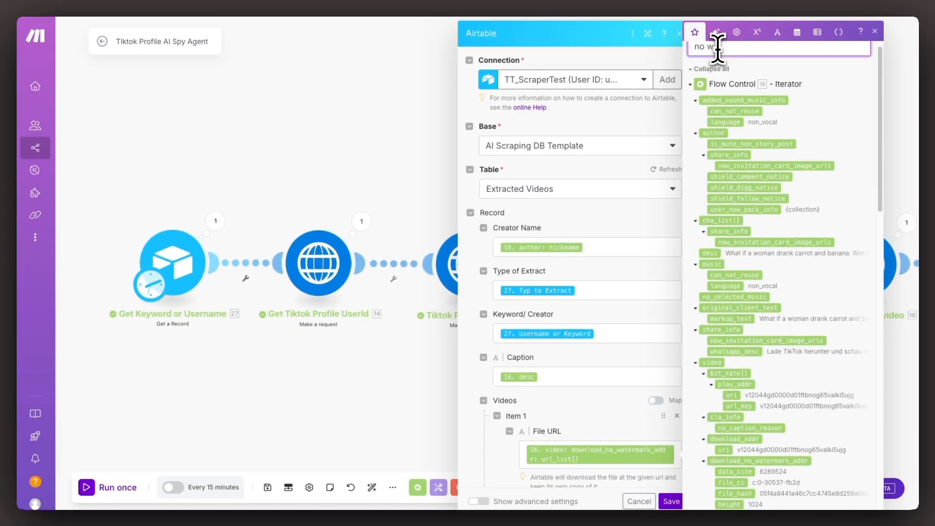
pyautogui.write('ater')
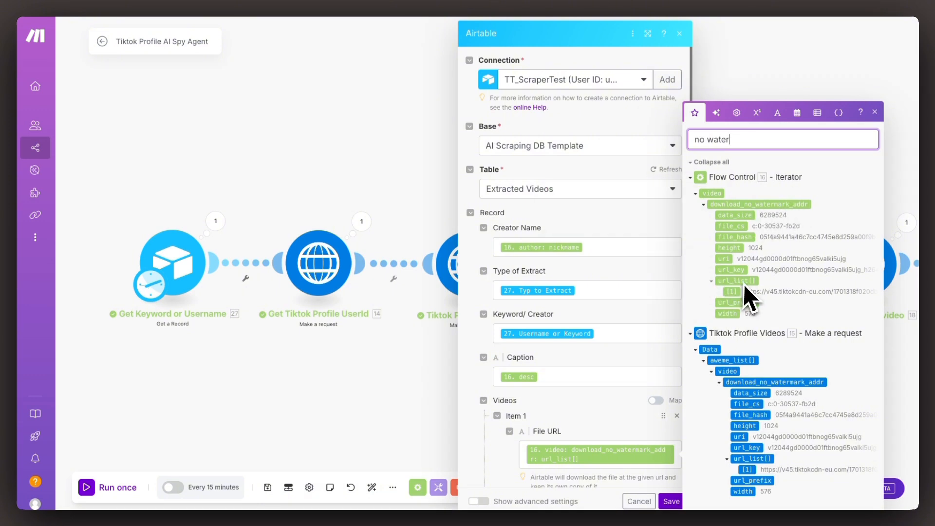
pyautogui.scroll(-5, 619, 310)
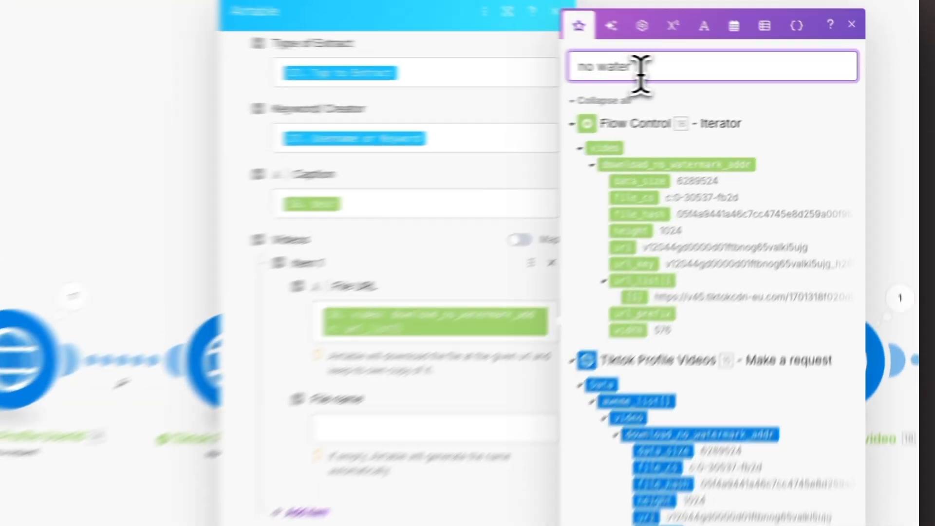
# - Search the items for "statis" and check the statistics mapped to Views, Likes, Comments, Share and Saved
pyautogui.moveTo(736, 74); pyautogui.dragTo(687, 73)
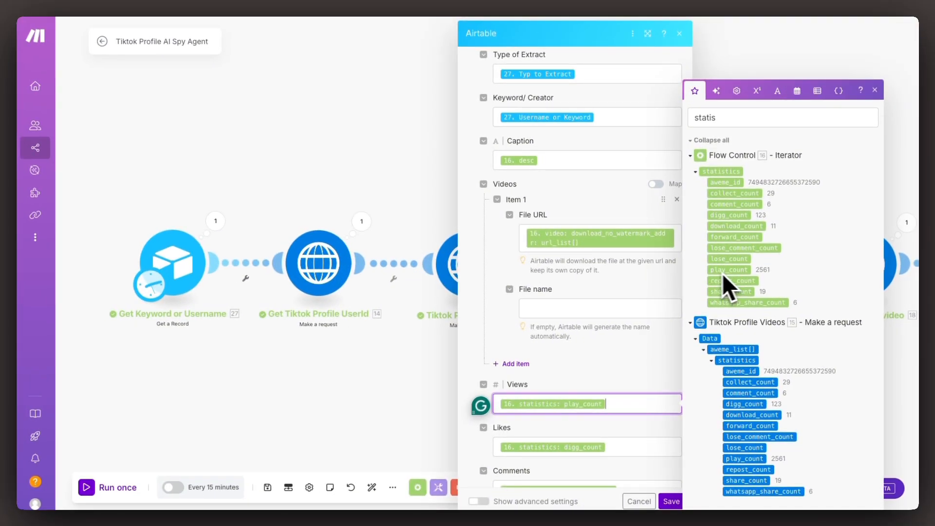
pyautogui.click(616, 445)
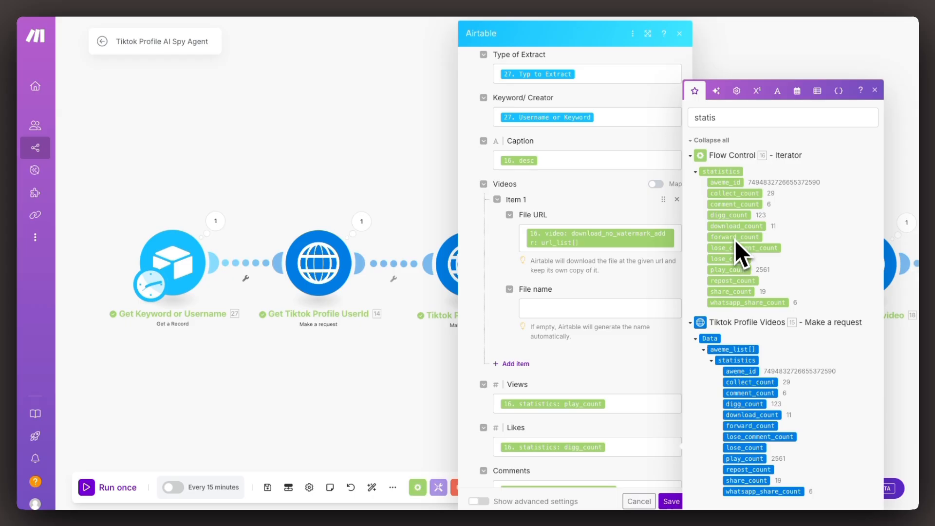
pyautogui.click(588, 214)
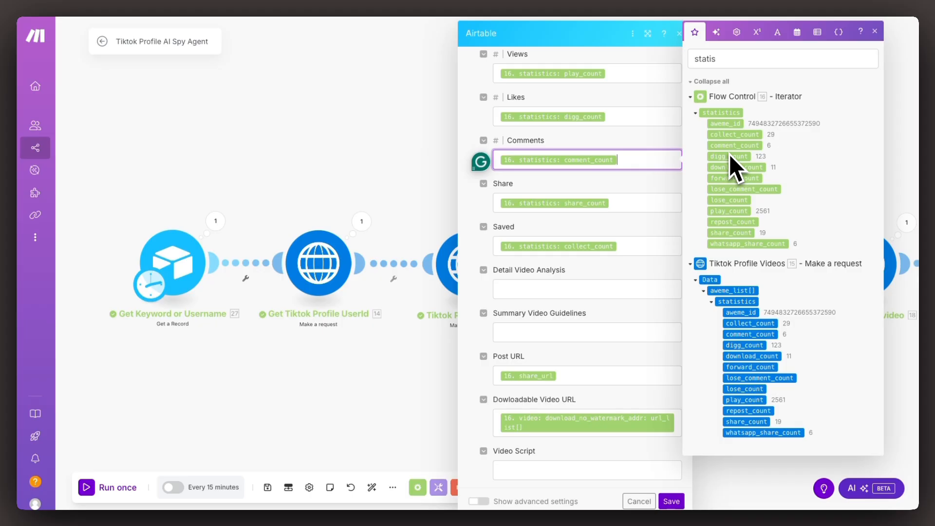
pyautogui.click(647, 201)
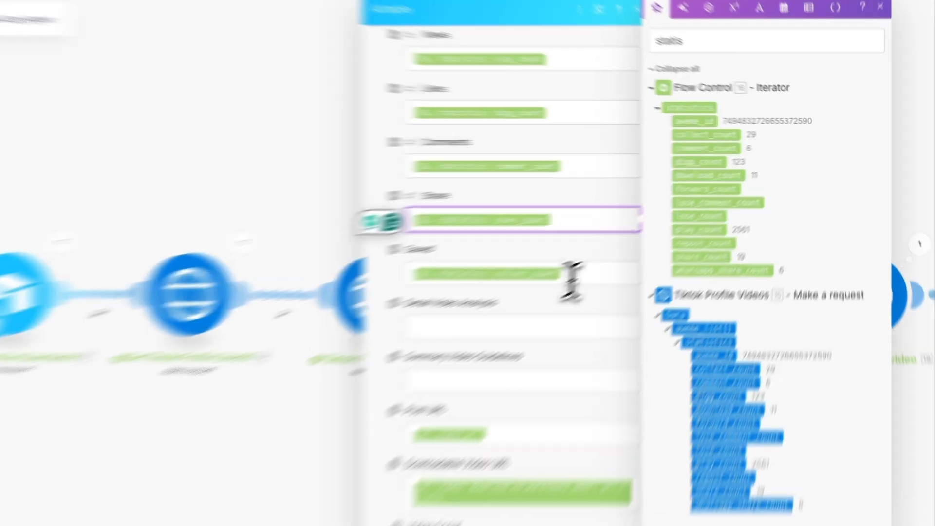
pyautogui.click(619, 246)
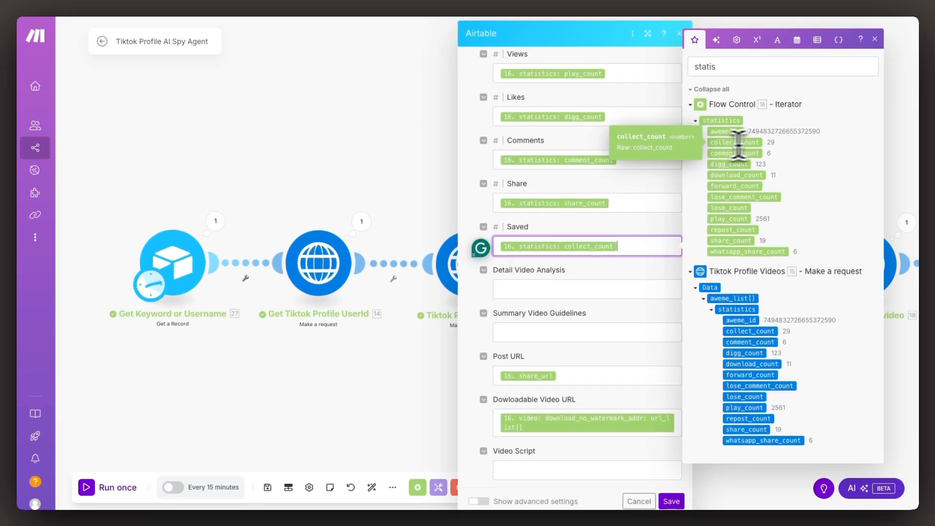
# - Check the Post URL, Dowloadable Video URL and Video Length mappings, and save the Extracted Videos module
pyautogui.scroll(-3, 585, 239)
pyautogui.click(590, 234)
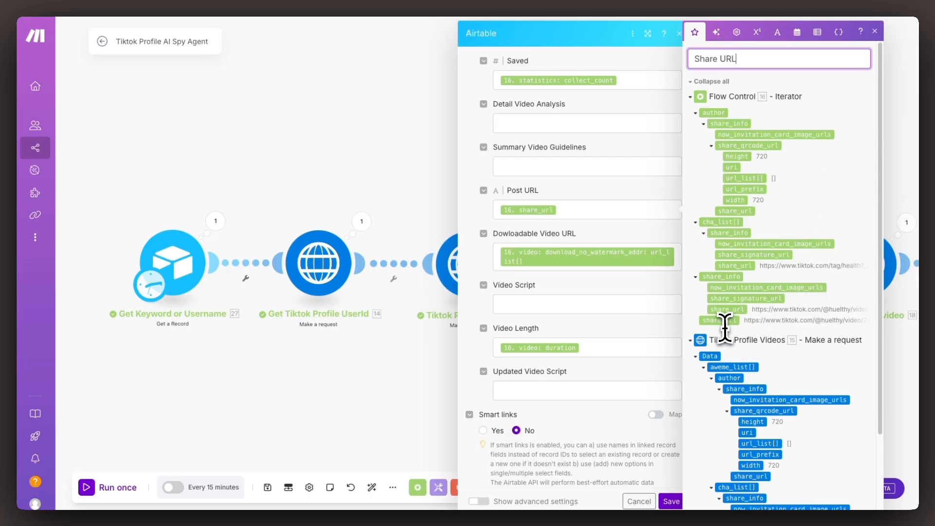
pyautogui.click(604, 210)
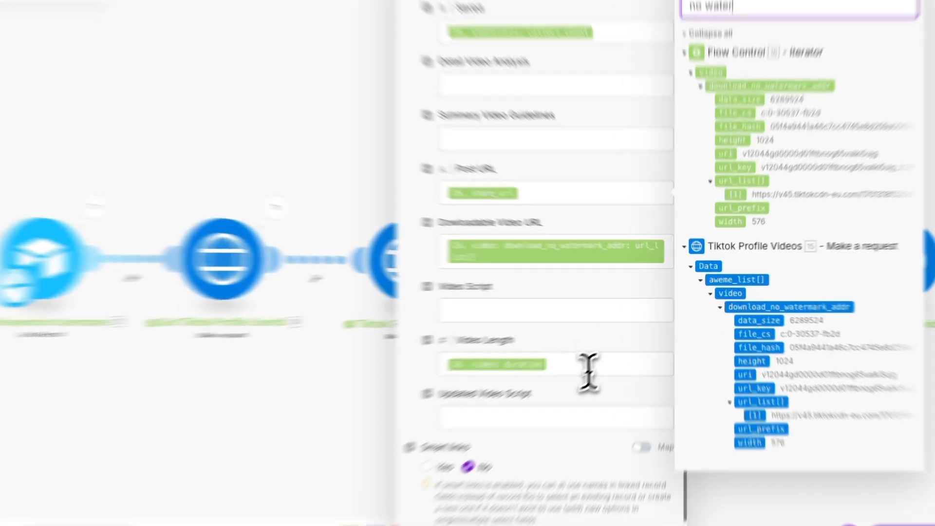
pyautogui.click(589, 373)
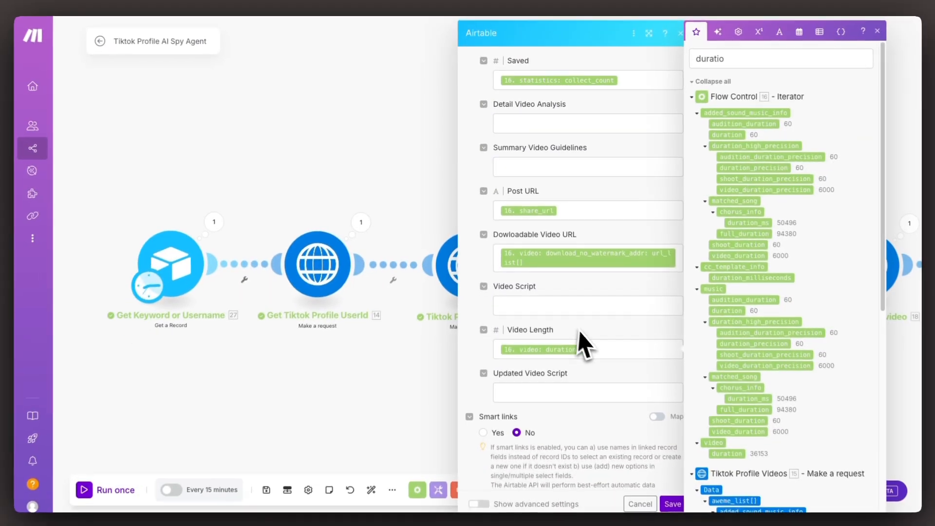
pyautogui.scroll(-1, 587, 334)
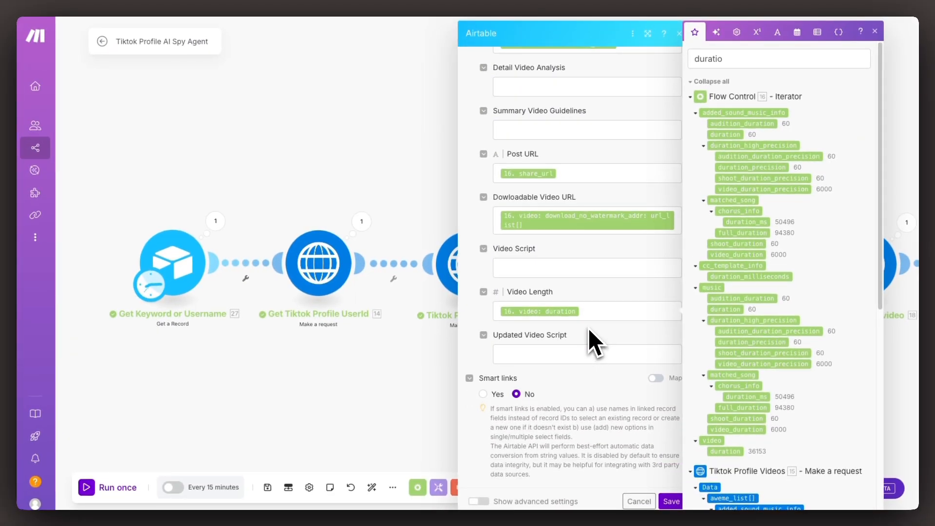
pyautogui.click(665, 503)
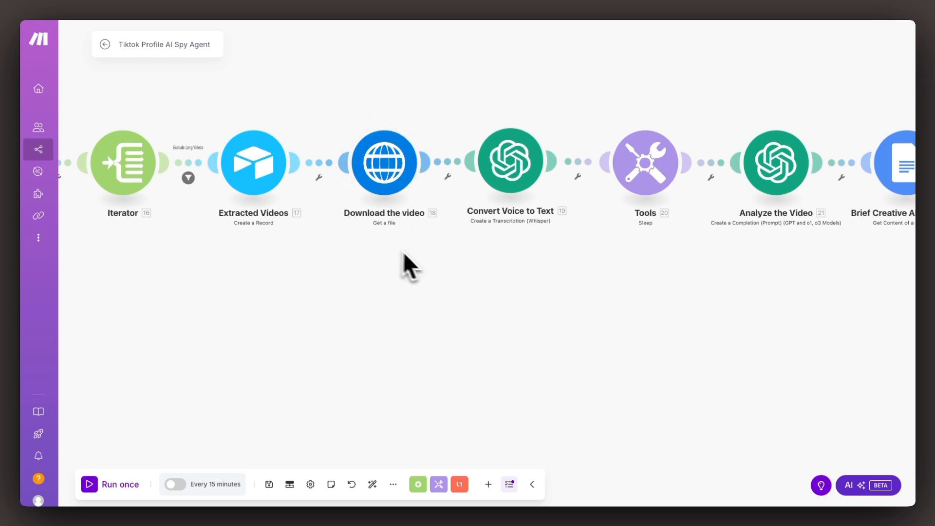
# - Check that the Download the video module's URL maps the URL under Videos[] from Extracted Videos, and save the module
pyautogui.scroll(2, 412, 254)
pyautogui.moveTo(450, 294); pyautogui.dragTo(460, 381)
pyautogui.scroll(-4, 400, 263)
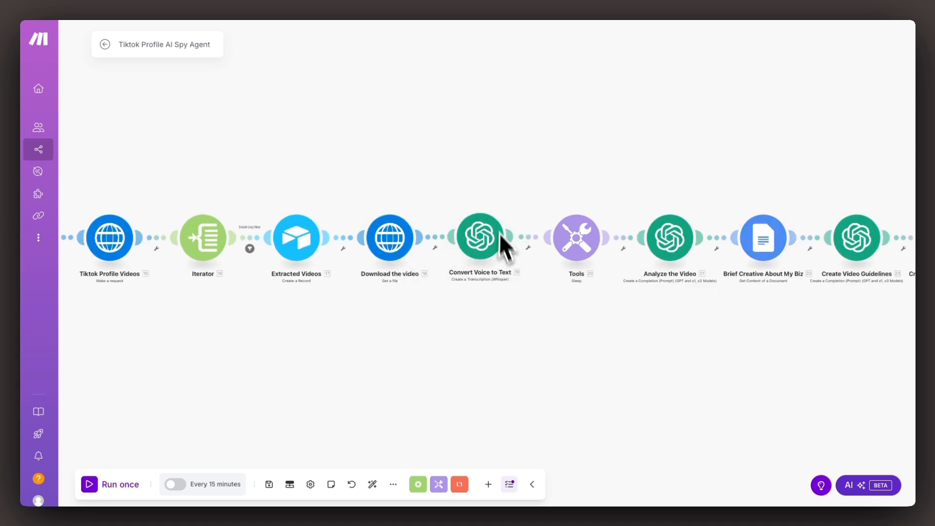
pyautogui.click(390, 238)
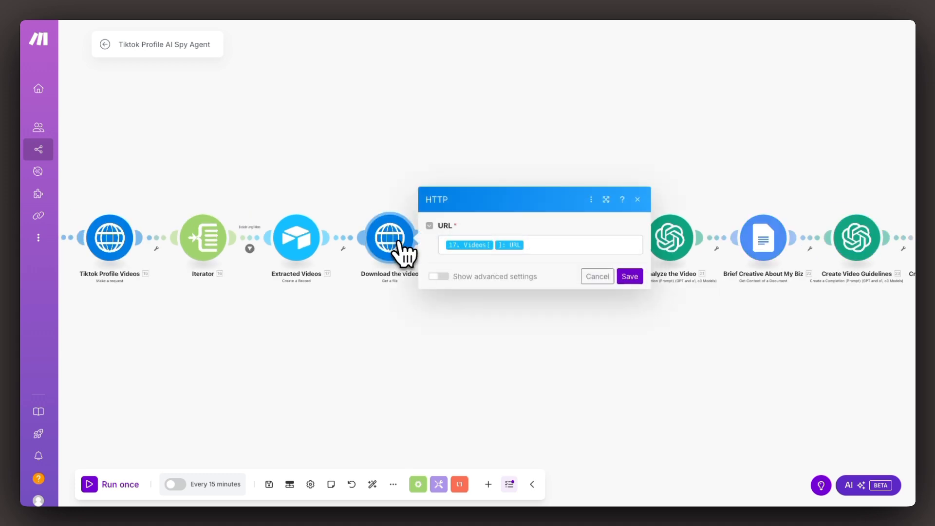
pyautogui.click(553, 241)
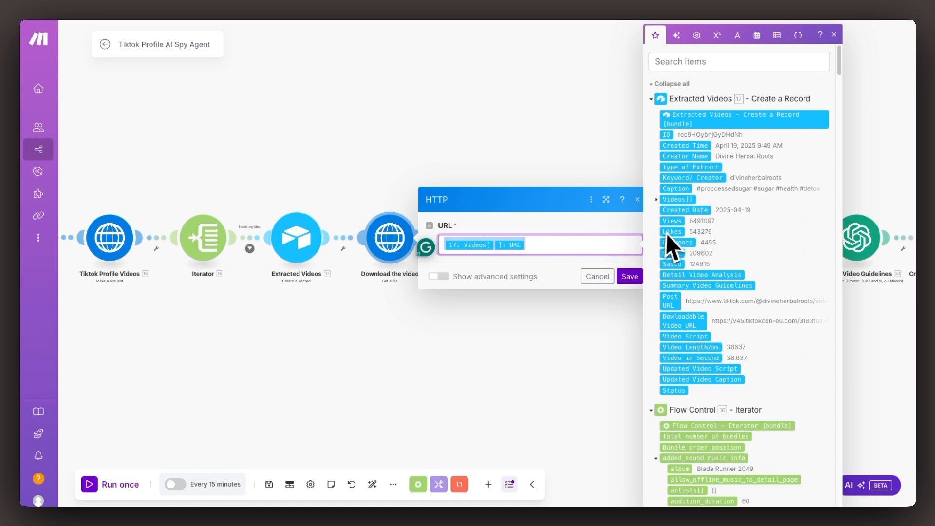
pyautogui.click(658, 199)
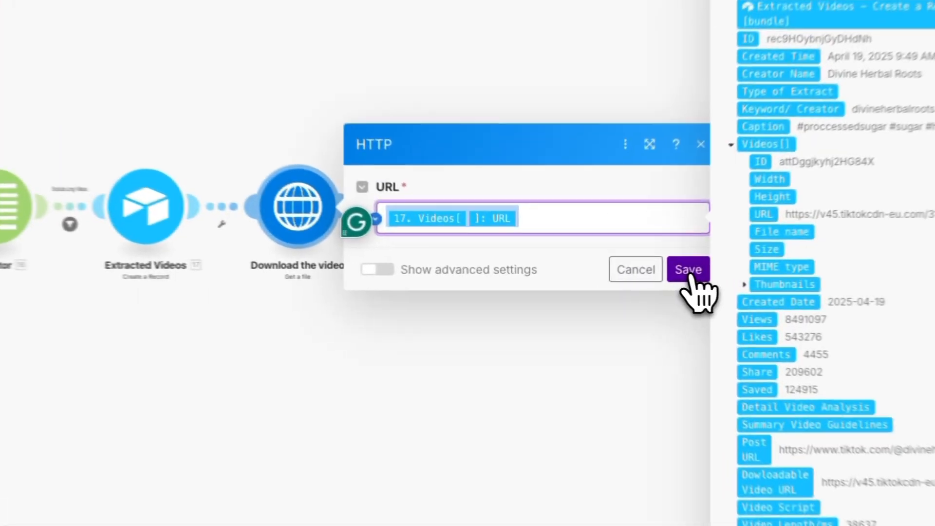
pyautogui.click(636, 277)
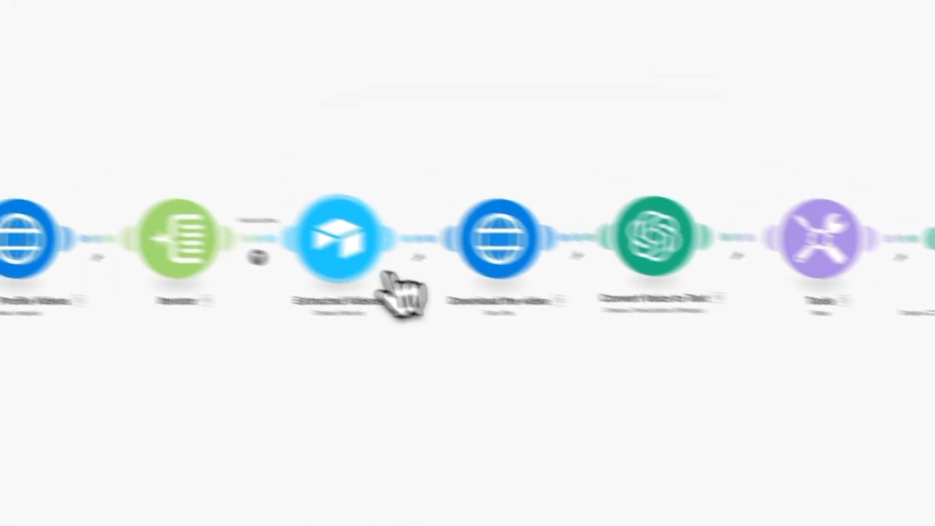
# - Check the Exclude Long Videos filter's condition, video: duration less than or equal to 60000, and save the filter
pyautogui.moveTo(255, 393); pyautogui.dragTo(534, 404)
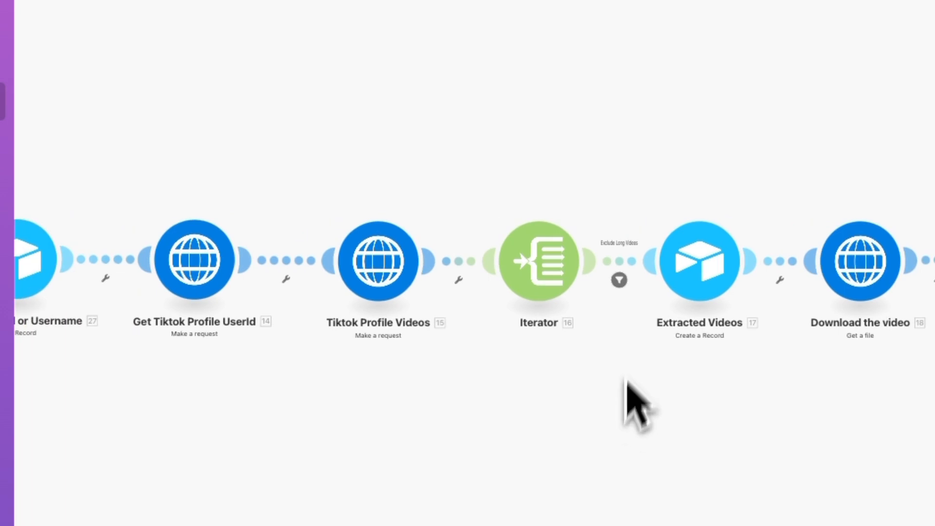
pyautogui.scroll(4, 628, 384)
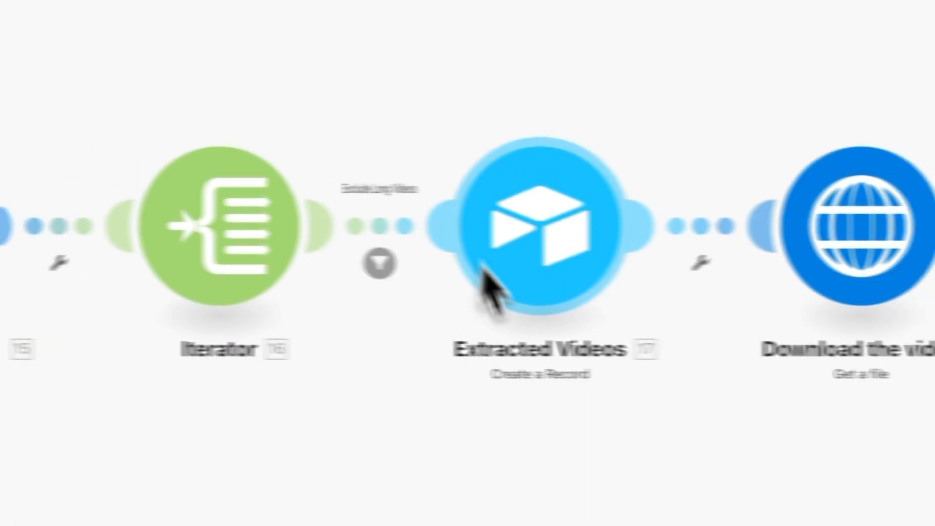
pyautogui.click(380, 226)
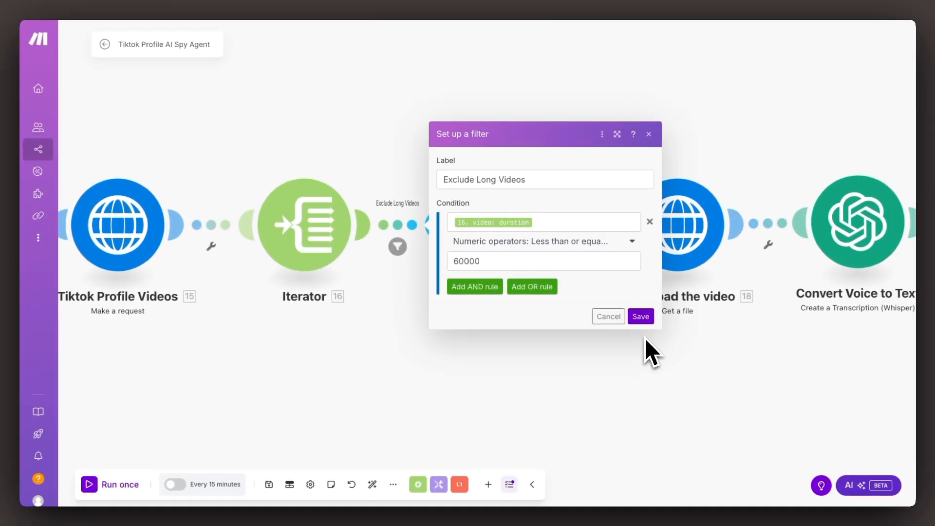
pyautogui.click(565, 254)
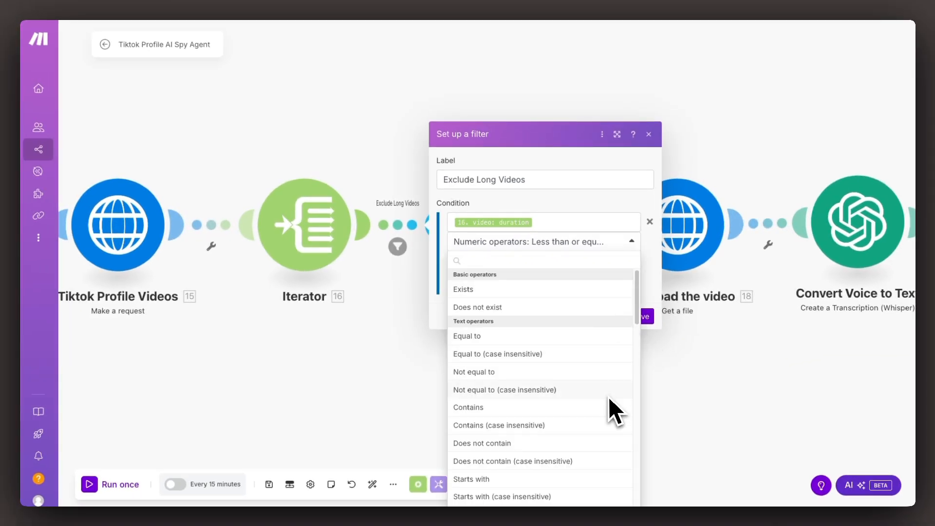
pyautogui.moveTo(635, 318); pyautogui.dragTo(642, 399)
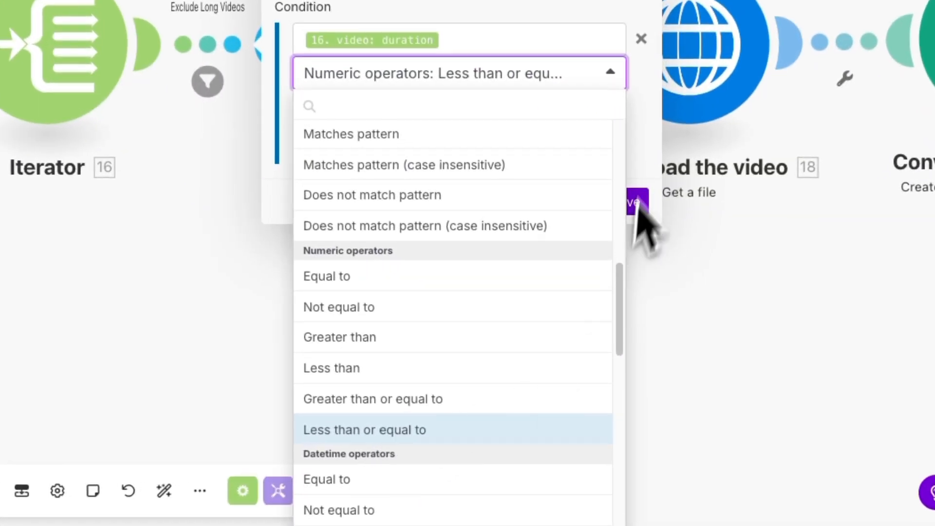
pyautogui.click(654, 289)
pyautogui.click(628, 203)
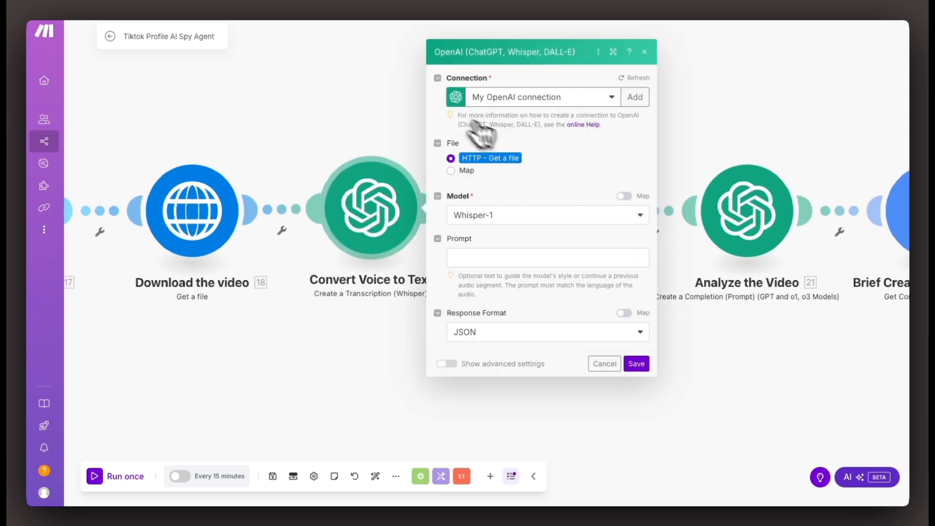
# - Check the new OpenAI connection form and save the Convert Voice to Text module, and save the Sleep module with its 10-second delay
pyautogui.click(633, 99)
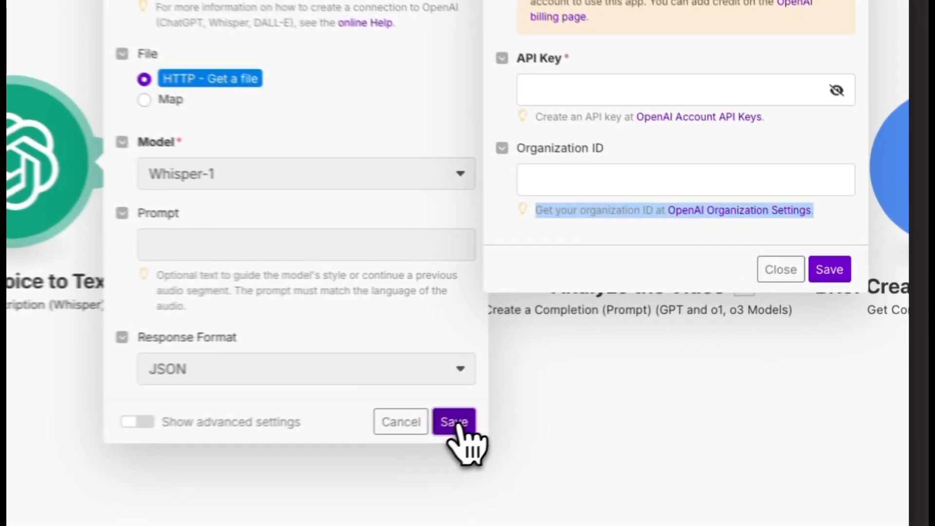
pyautogui.click(636, 364)
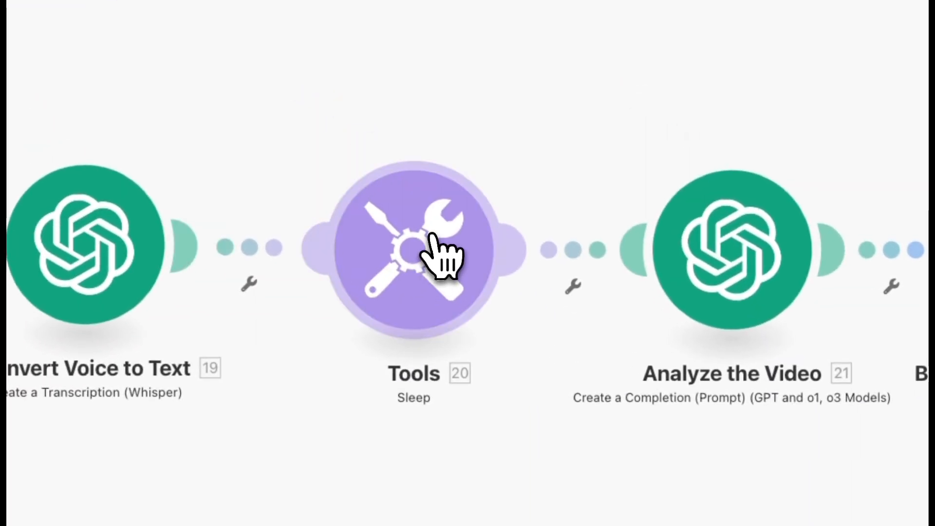
pyautogui.click(426, 246)
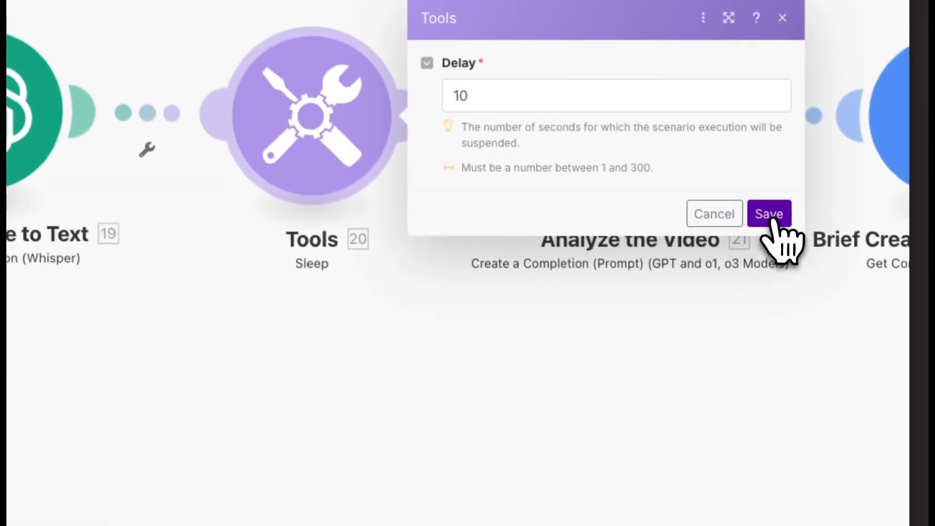
pyautogui.click(871, 348)
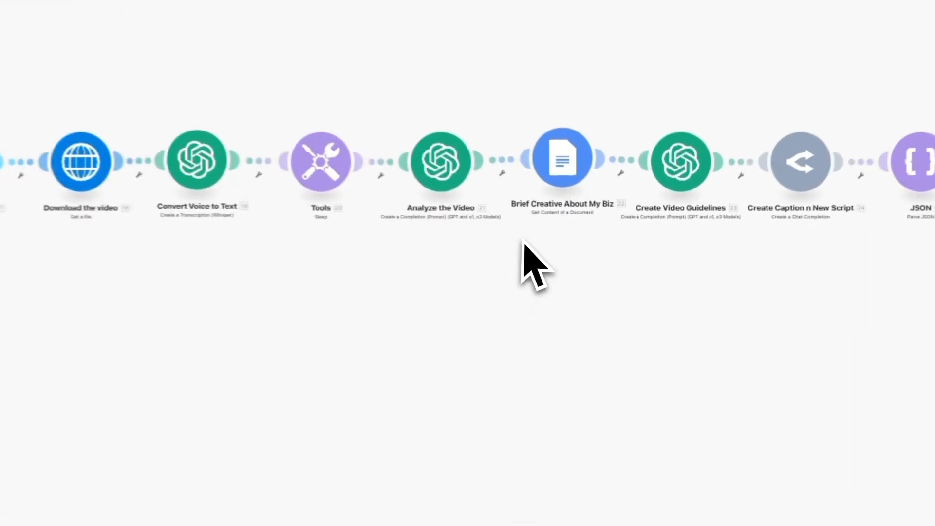
# - Open the Analyze the Video module and review its model and the opening sections of its analysis prompt
pyautogui.scroll(5, 590, 242)
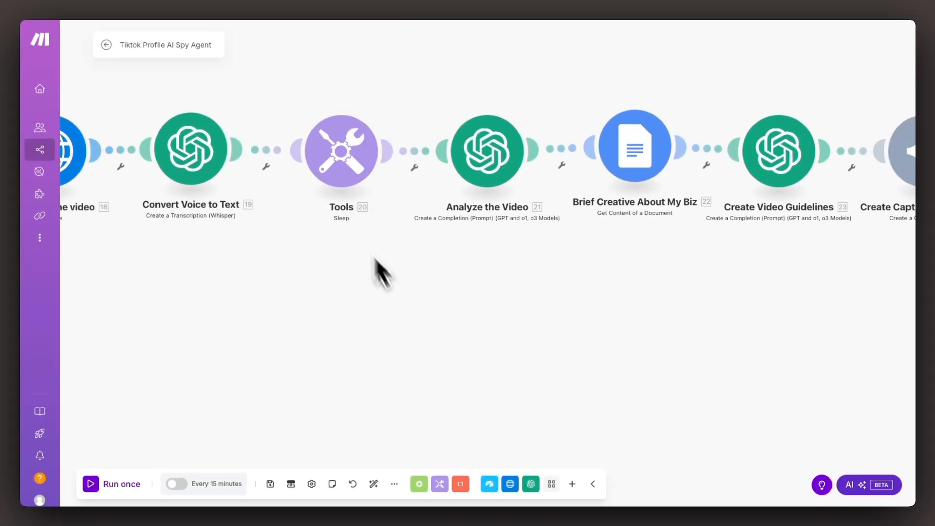
pyautogui.moveTo(533, 335); pyautogui.dragTo(528, 399)
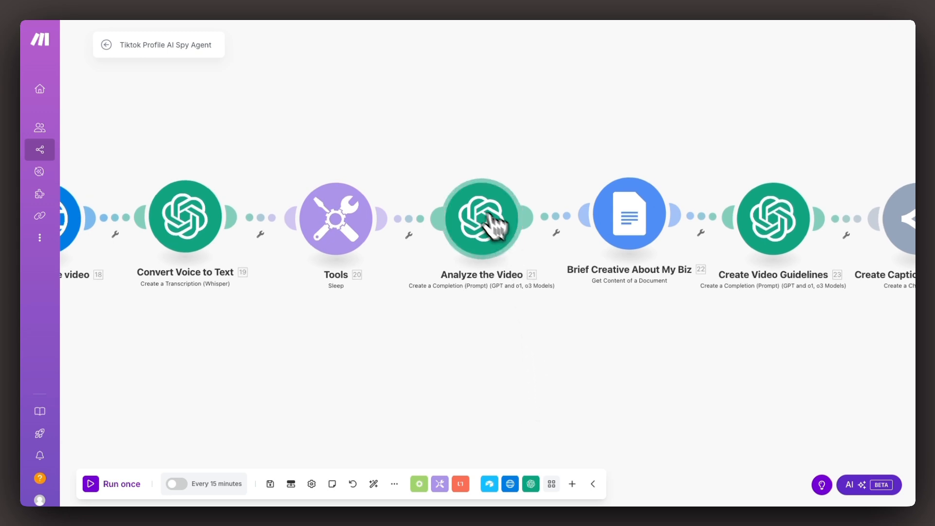
pyautogui.click(496, 229)
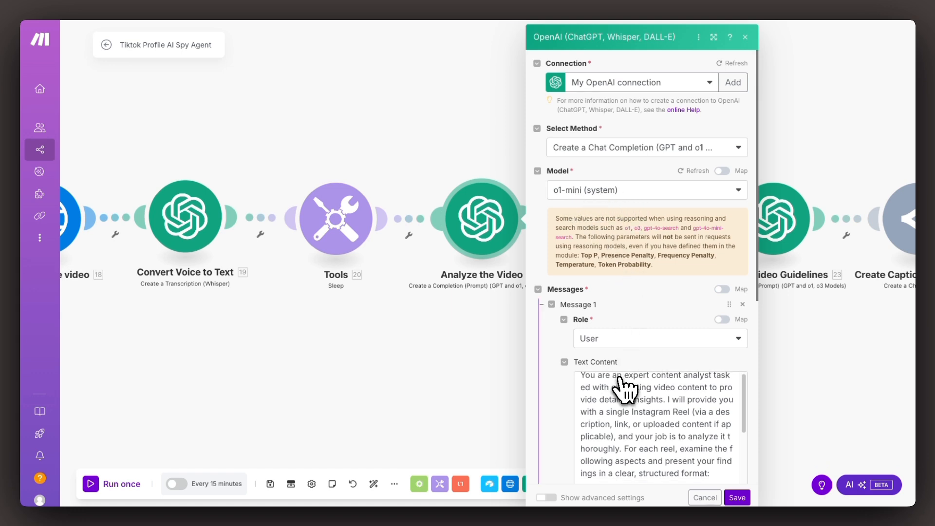
pyautogui.scroll(-1, 624, 380)
pyautogui.scroll(1, 625, 394)
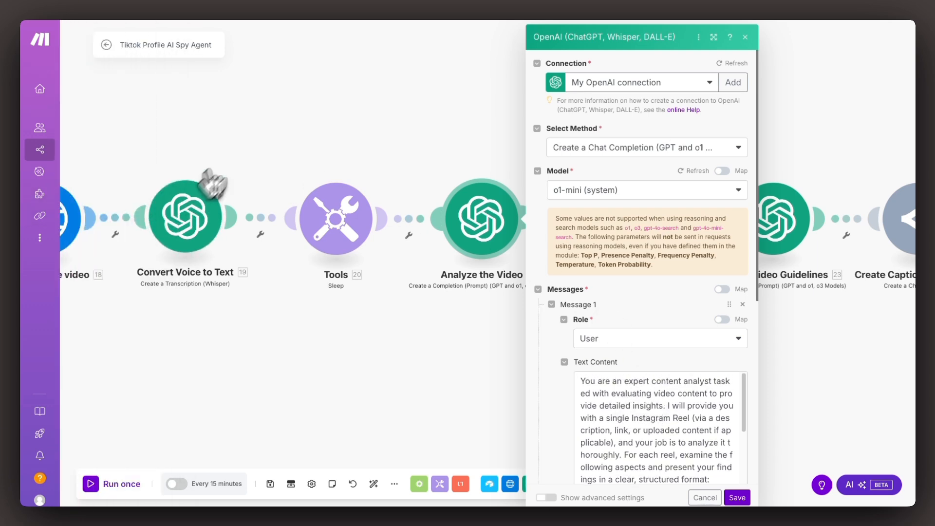
pyautogui.scroll(-4, 638, 390)
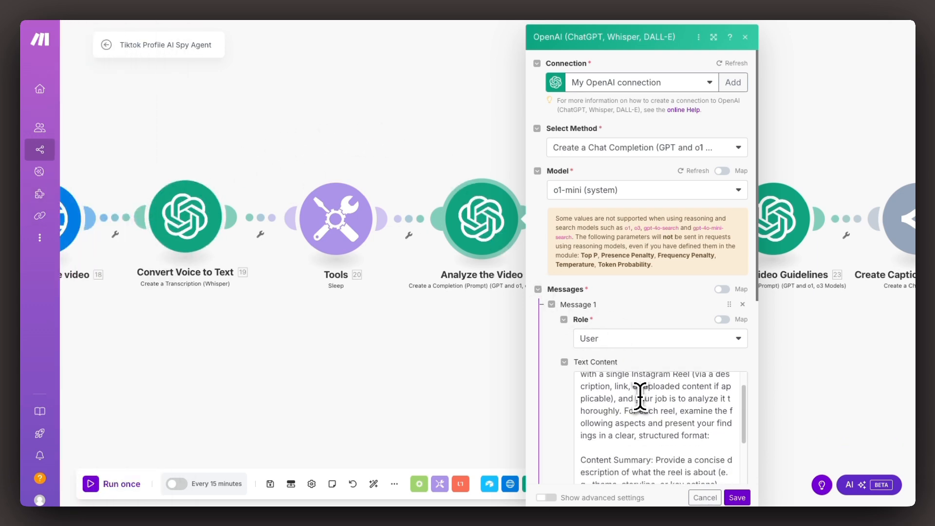
pyautogui.scroll(-8, 640, 395)
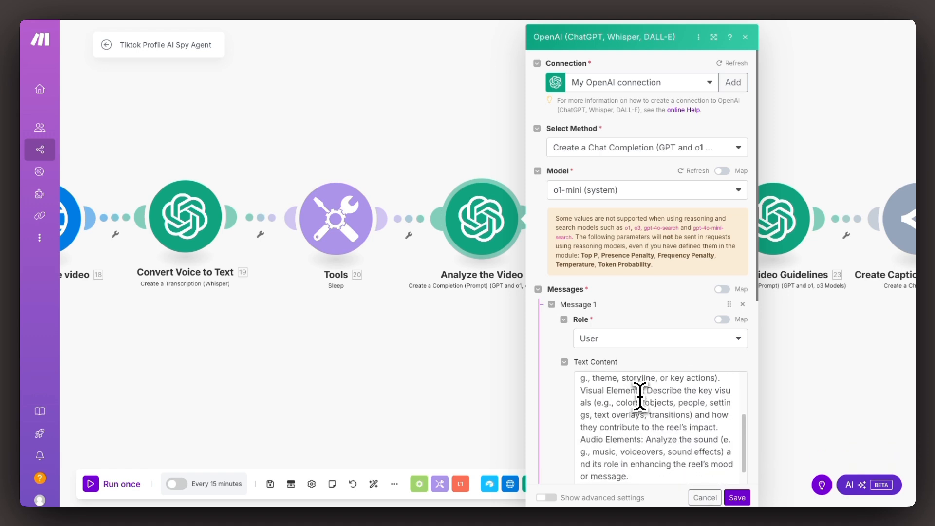
pyautogui.scroll(-3, 639, 395)
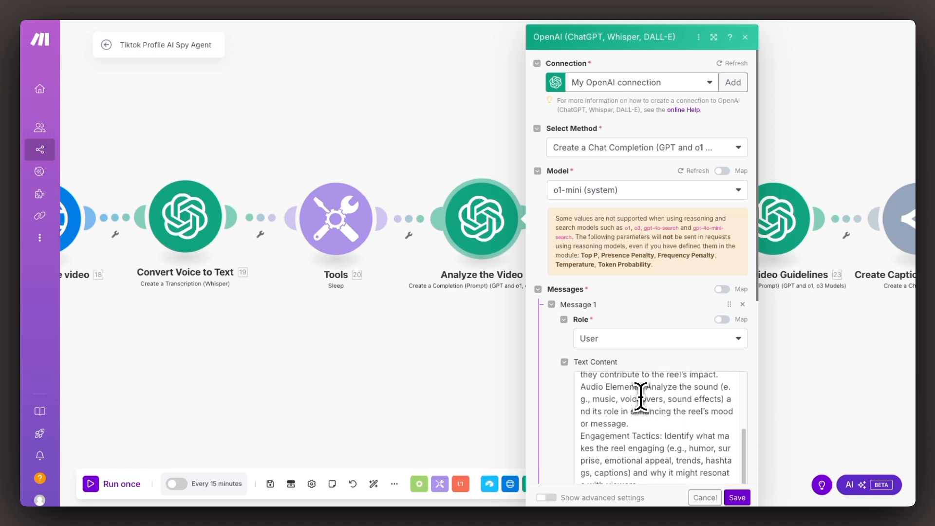
pyautogui.scroll(2, 640, 395)
pyautogui.scroll(5, 640, 395)
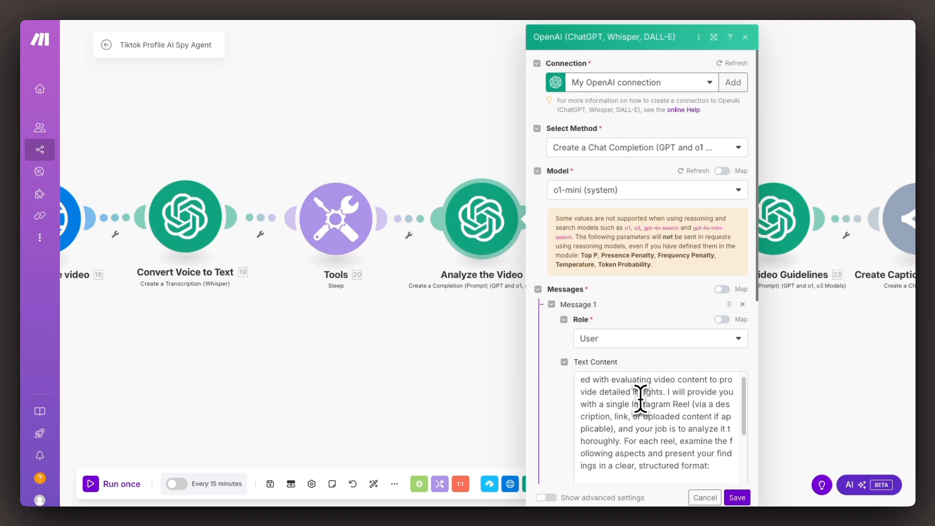
# - Read the Analyze the Video prompt from the Content Summary heading down to the mapped Post URL and Caption
pyautogui.scroll(-4, 640, 396)
pyautogui.moveTo(653, 432); pyautogui.dragTo(586, 437)
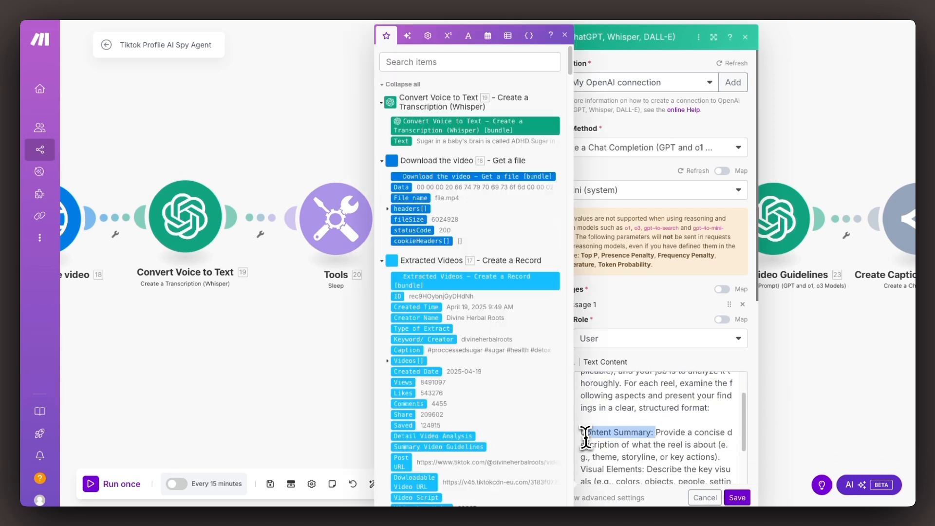
pyautogui.scroll(-8, 650, 421)
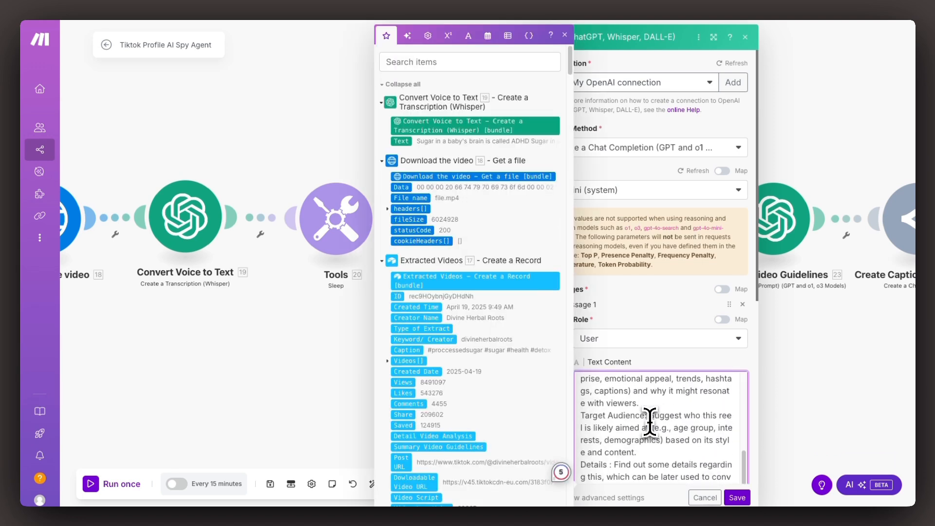
pyautogui.scroll(4, 650, 421)
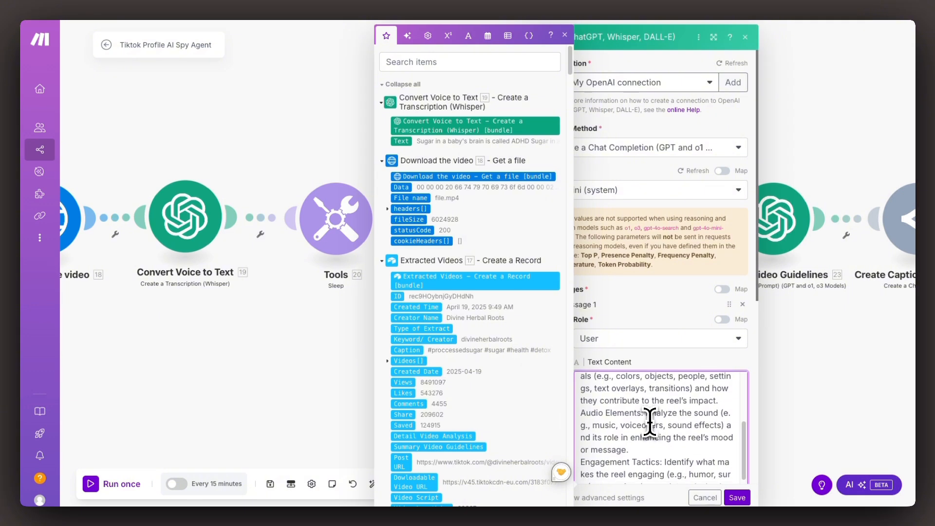
pyautogui.scroll(-4, 652, 438)
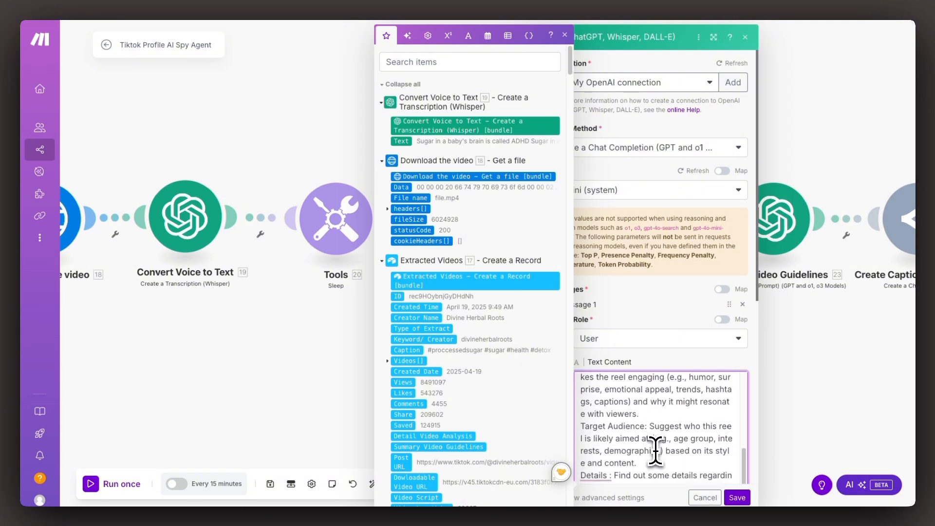
pyautogui.scroll(-3, 656, 451)
pyautogui.scroll(-4, 655, 451)
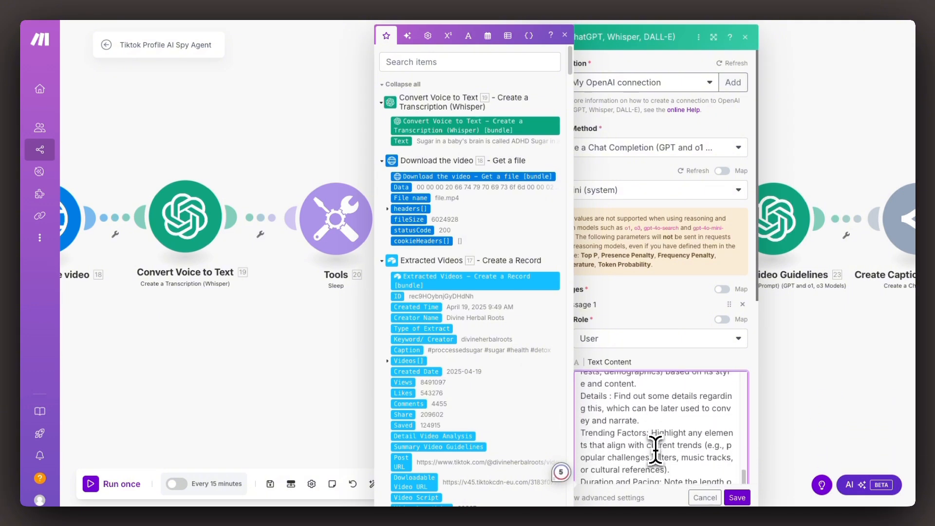
pyautogui.scroll(-5, 654, 445)
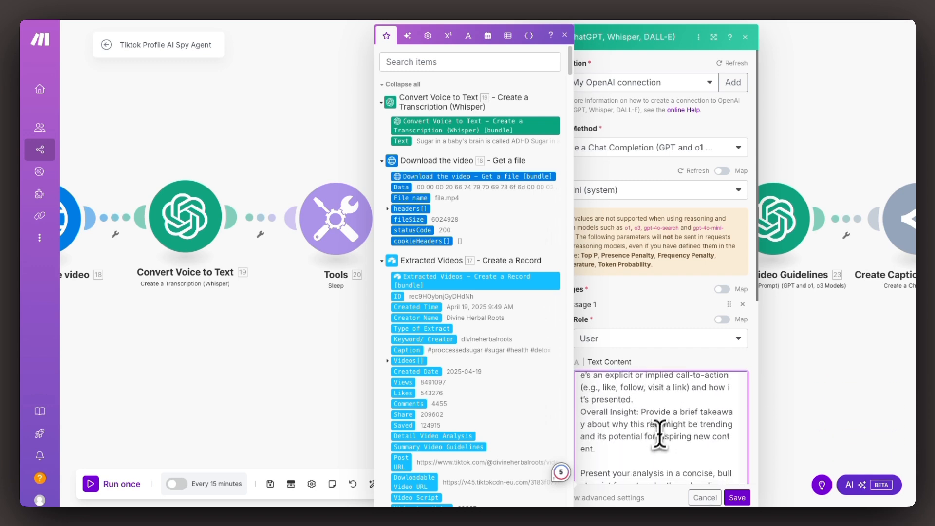
pyautogui.scroll(-5, 640, 459)
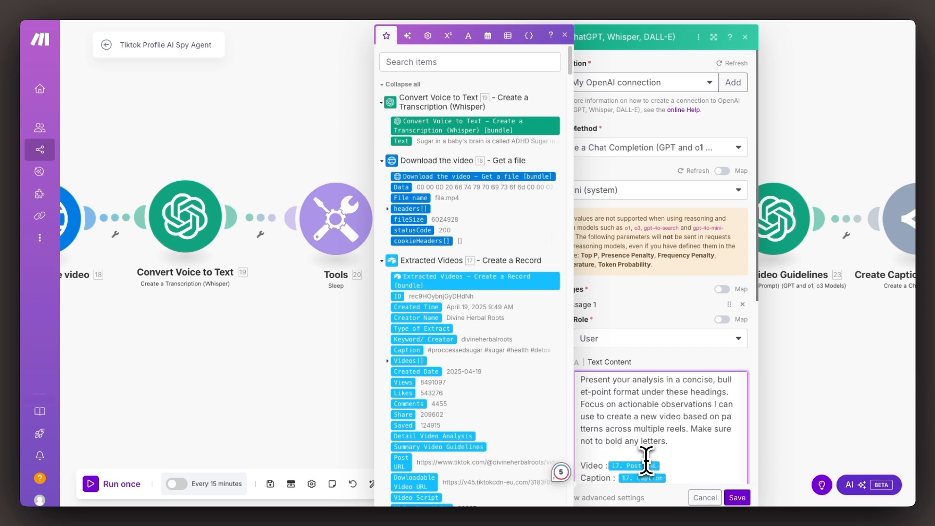
pyautogui.scroll(-5, 651, 465)
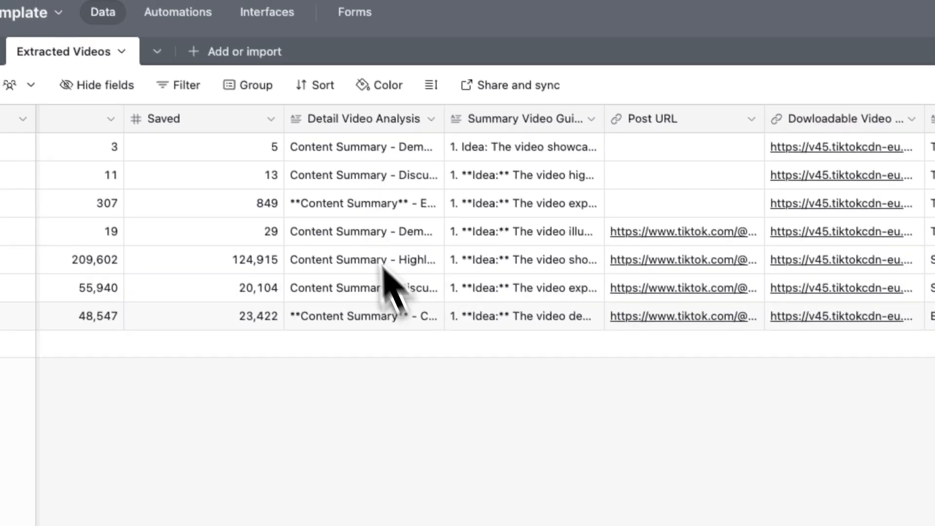
# - In Airtable's Extracted Videos table, expand the first record's Detail Video Analysis and read from Content Summary through Details
pyautogui.click(435, 155)
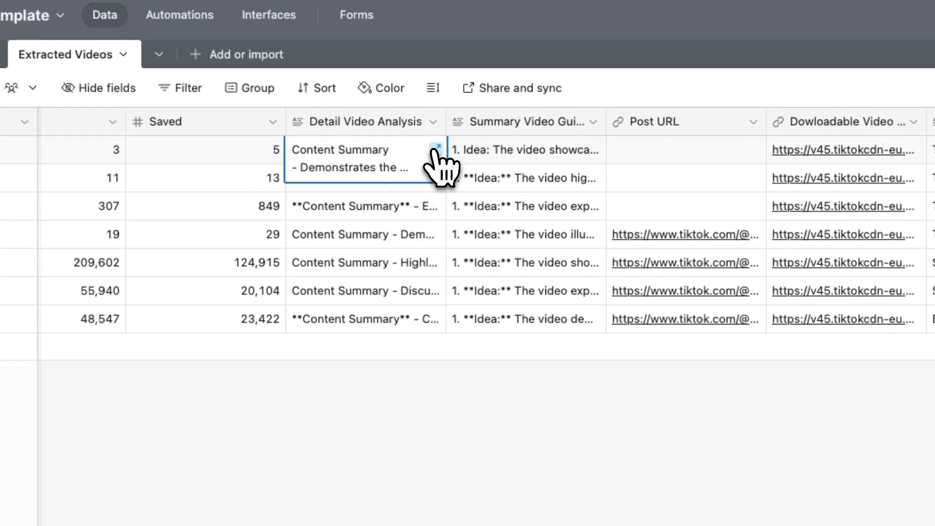
pyautogui.click(434, 151)
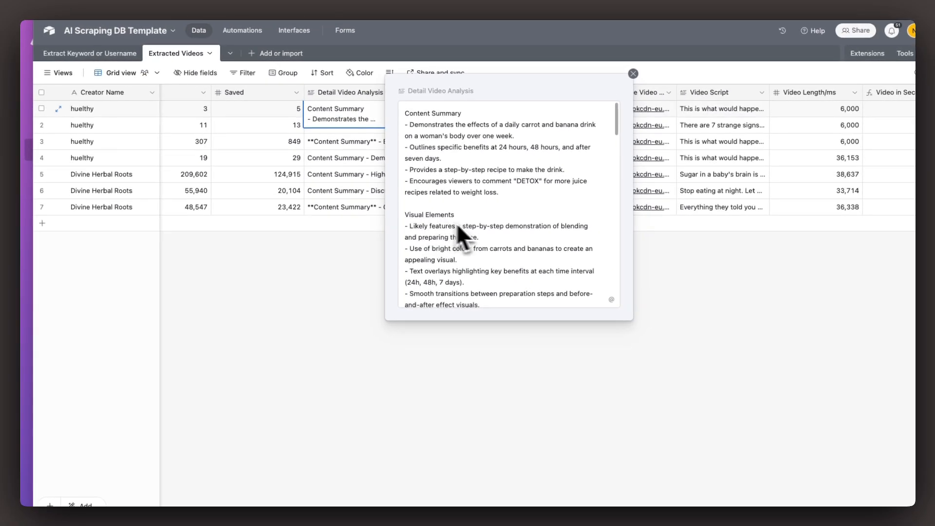
pyautogui.scroll(-3, 580, 352)
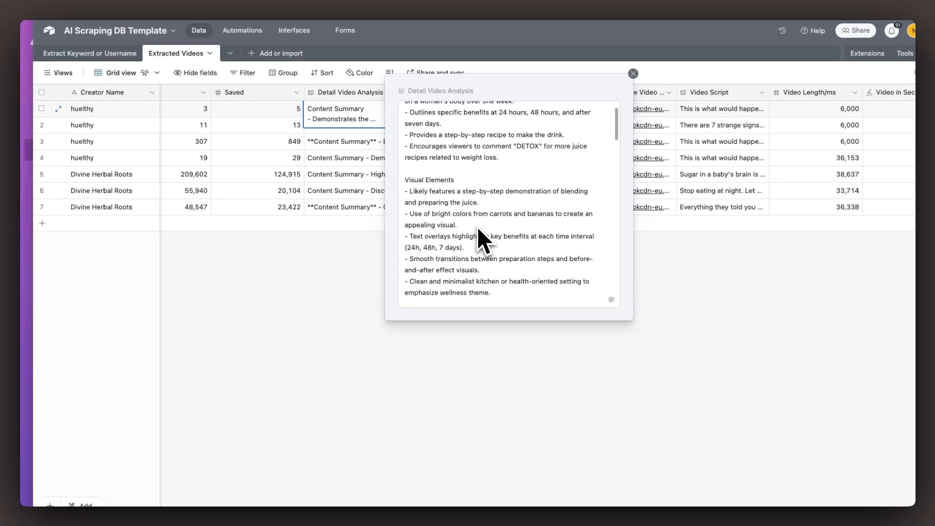
pyautogui.scroll(-1, 477, 227)
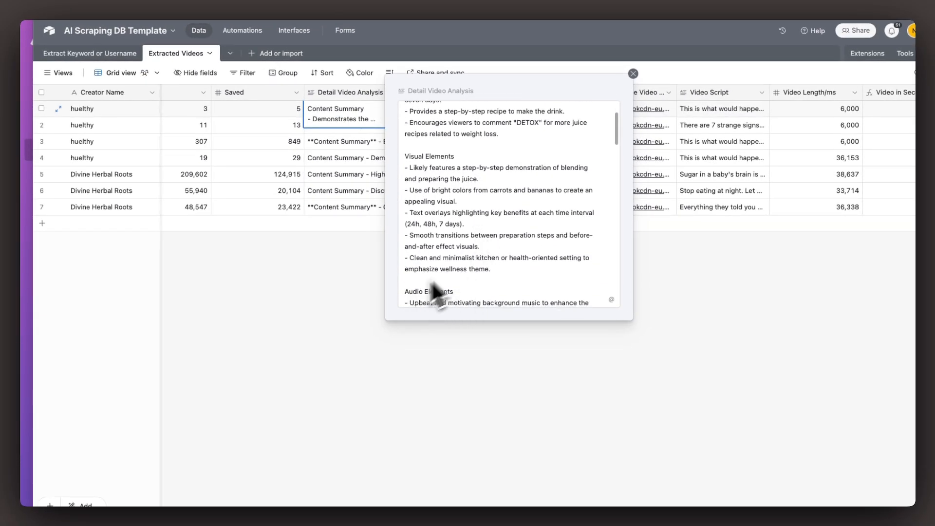
pyautogui.scroll(-4, 435, 292)
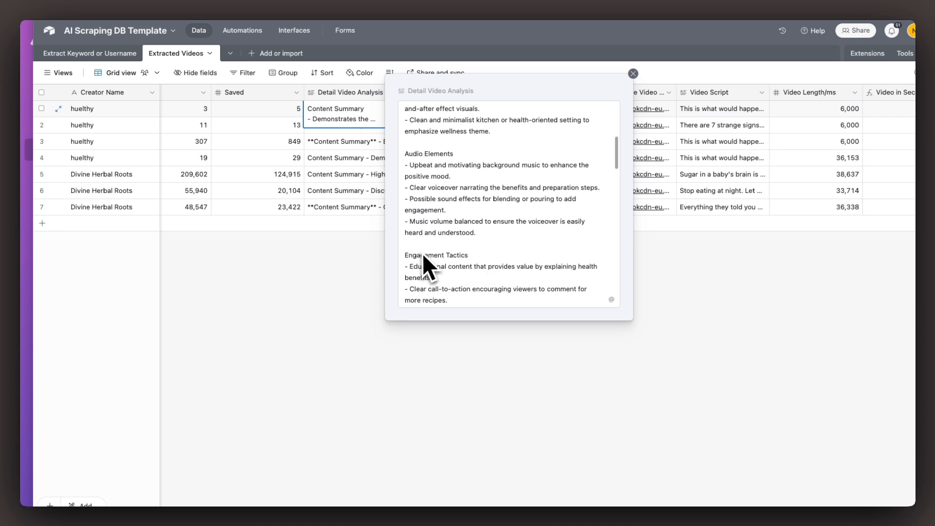
pyautogui.scroll(-4, 468, 248)
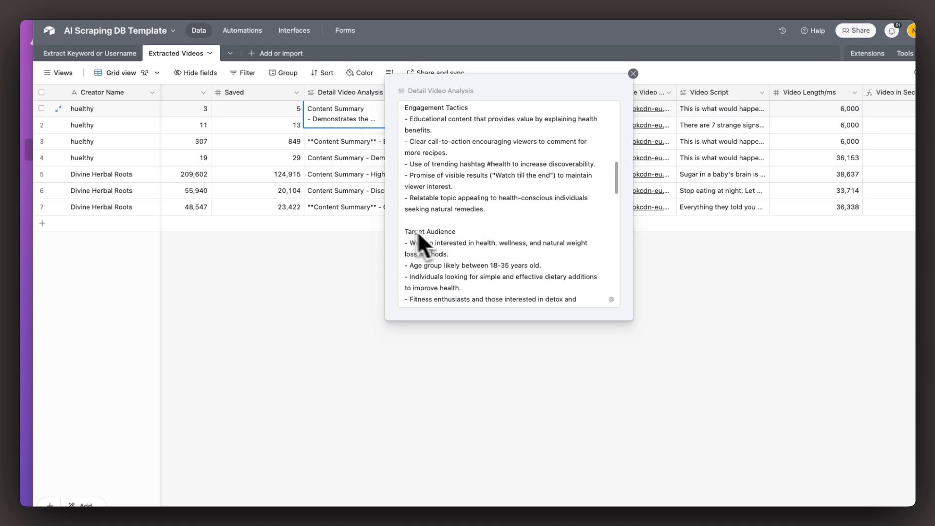
pyautogui.scroll(-4, 438, 239)
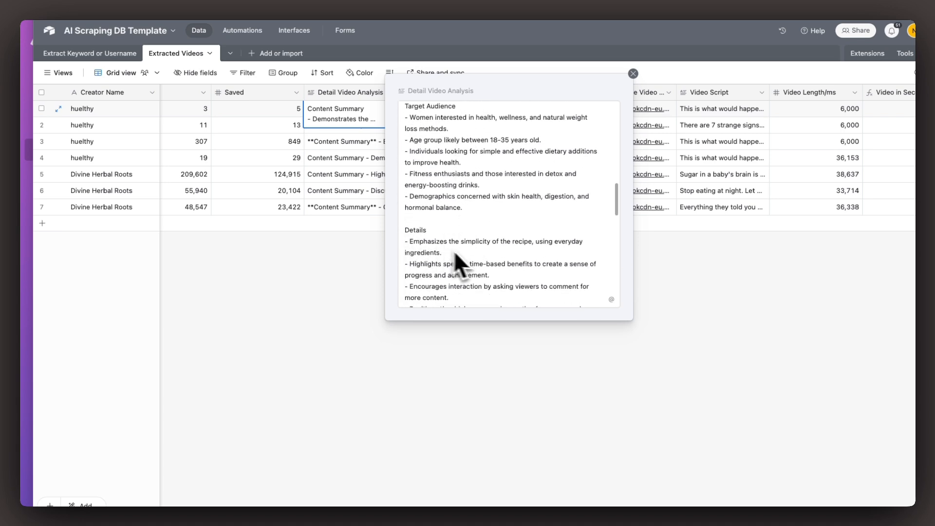
pyautogui.scroll(-3, 455, 254)
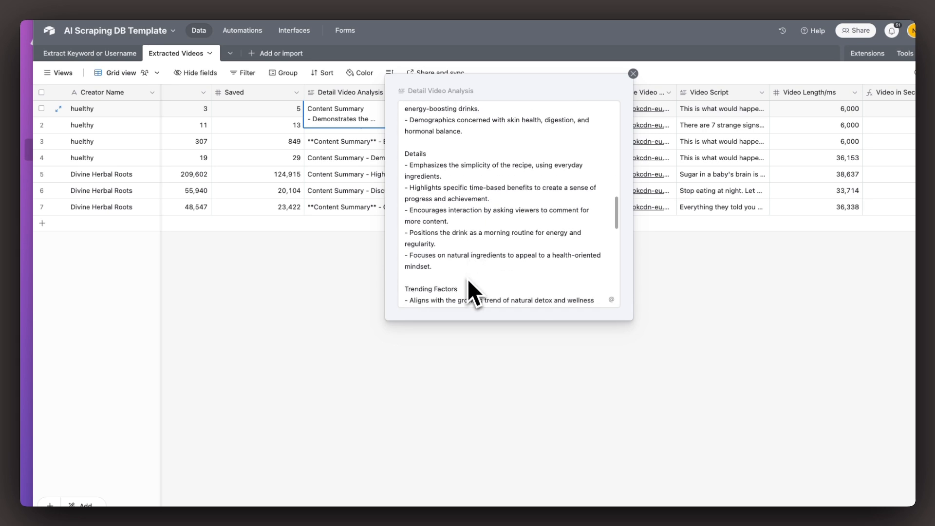
# - Read the rest of the first record's Detail Video Analysis, from Trending Factors to the end of Overall Insight
pyautogui.scroll(-4, 462, 270)
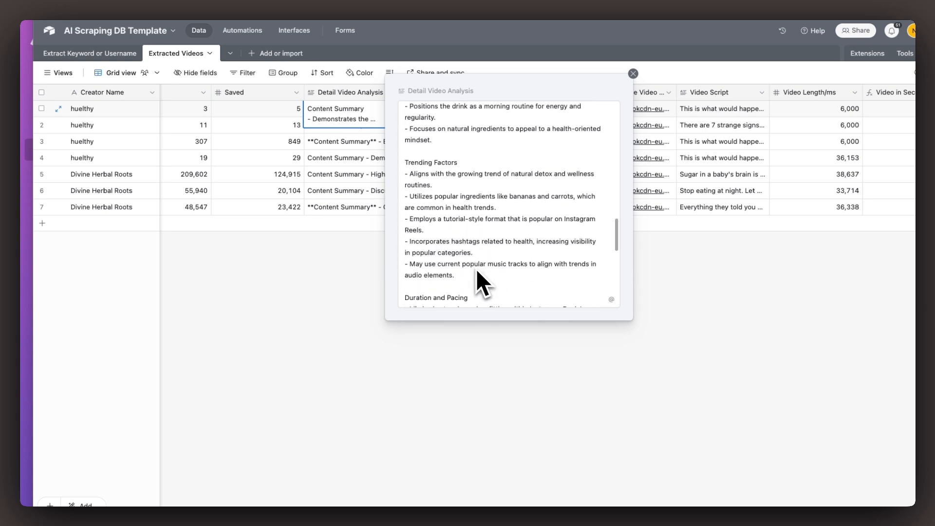
pyautogui.scroll(-1, 475, 269)
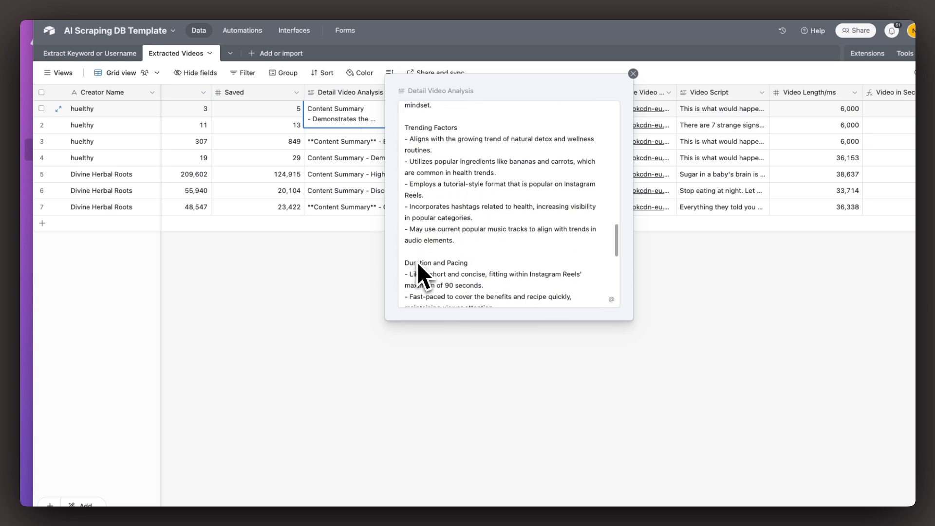
pyautogui.scroll(-6, 419, 263)
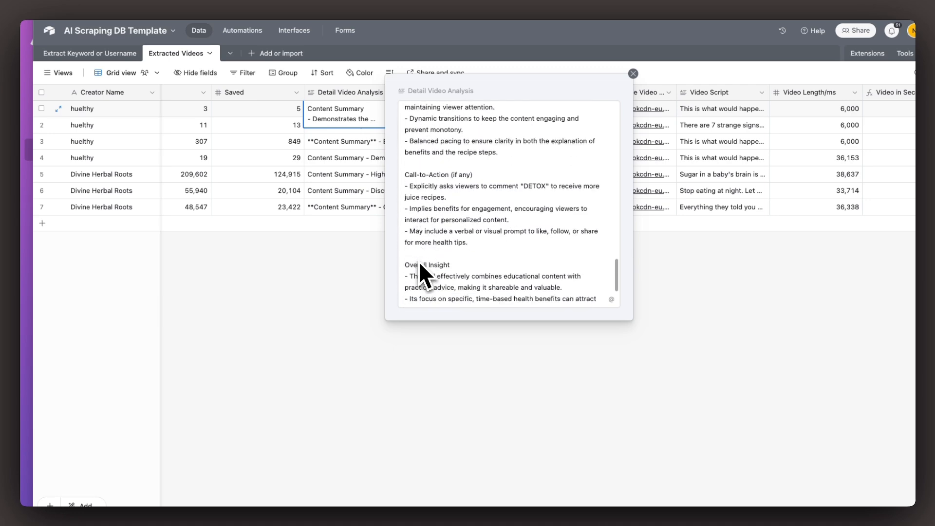
pyautogui.scroll(-1, 438, 245)
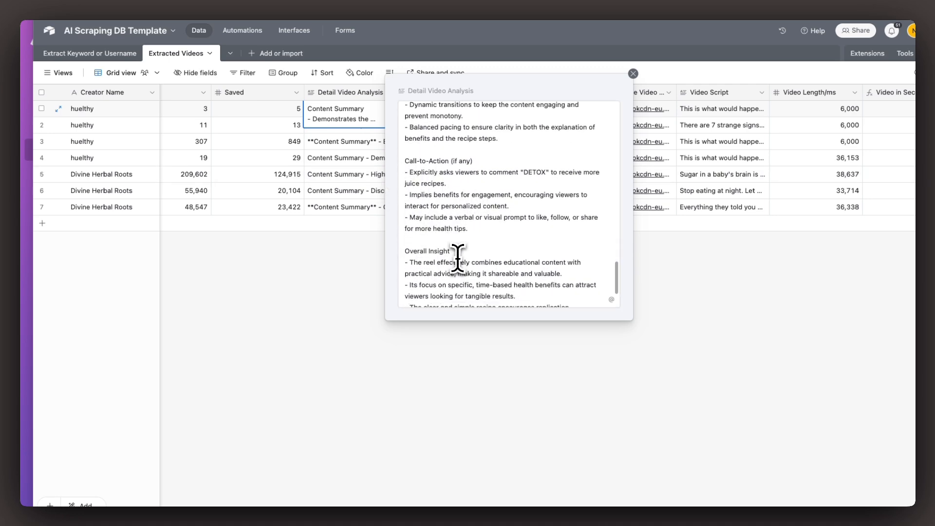
pyautogui.moveTo(464, 259); pyautogui.dragTo(371, 249)
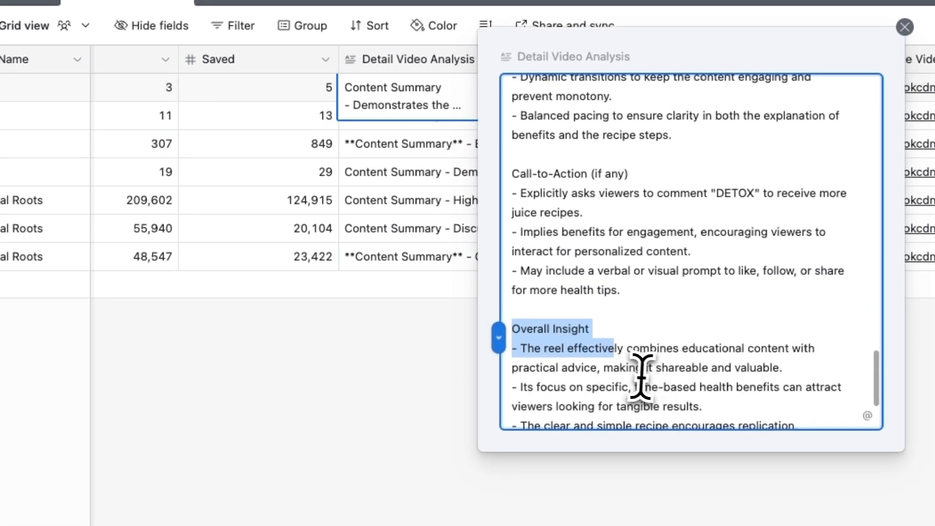
pyautogui.click(641, 375)
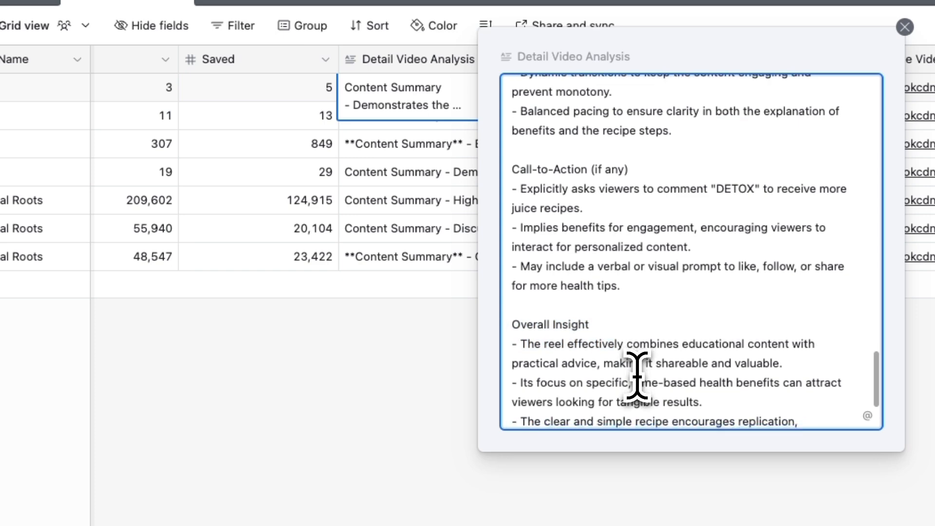
pyautogui.scroll(-3, 638, 380)
pyautogui.scroll(-1, 654, 377)
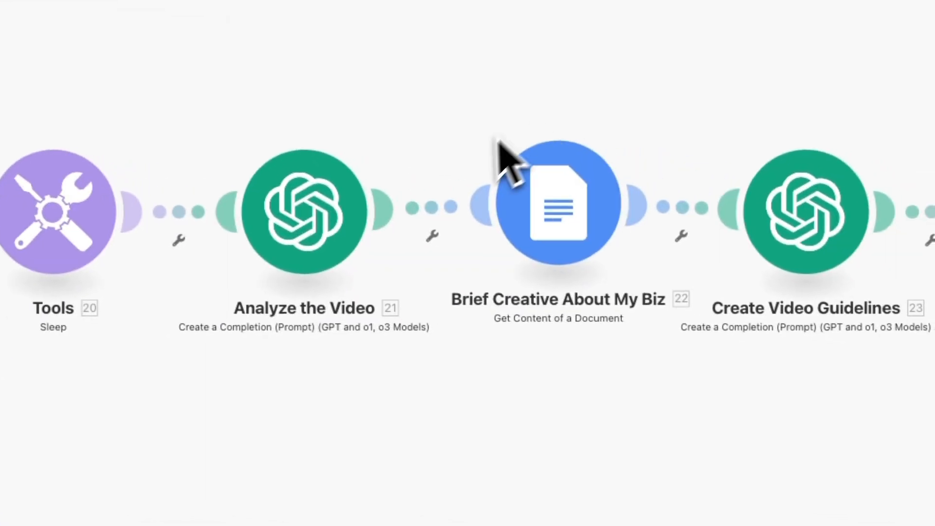
# - Check the Brief Creative About My Biz module, read through its InnerZen BRAND VOICE New document in Google Docs, and save the module in Make
pyautogui.moveTo(656, 412); pyautogui.dragTo(532, 432)
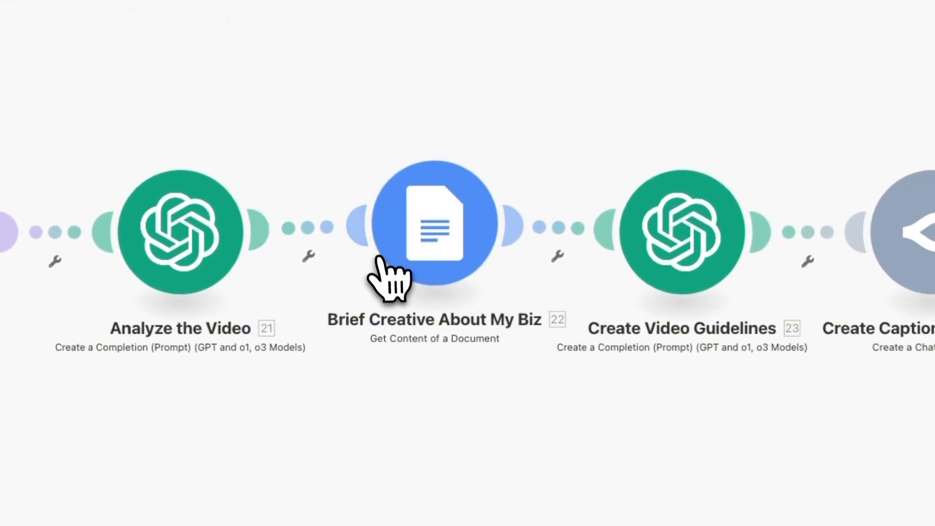
pyautogui.click(416, 252)
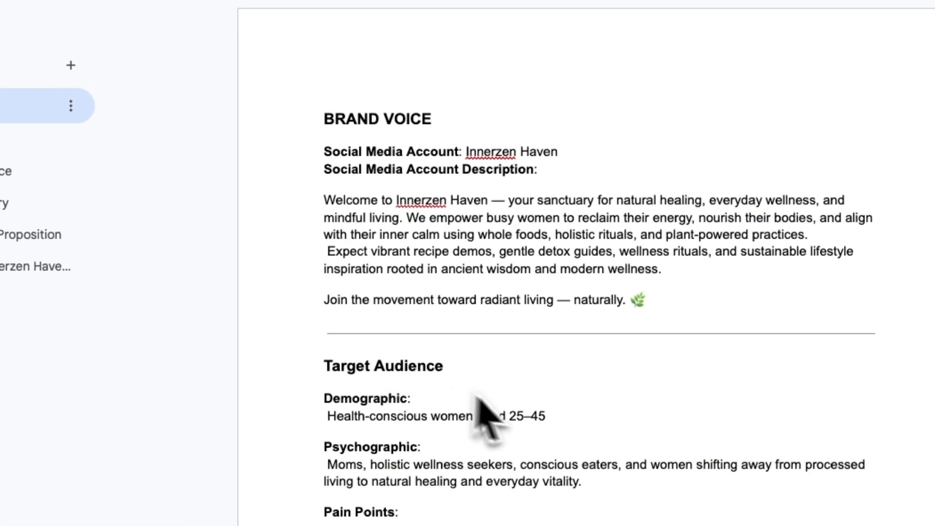
pyautogui.scroll(-6, 555, 428)
pyautogui.scroll(-5, 543, 399)
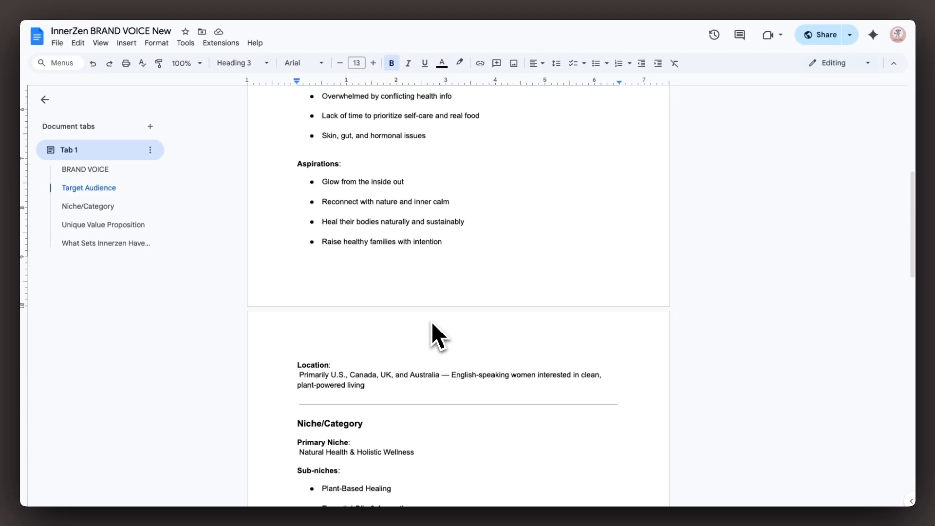
pyautogui.scroll(-12, 431, 321)
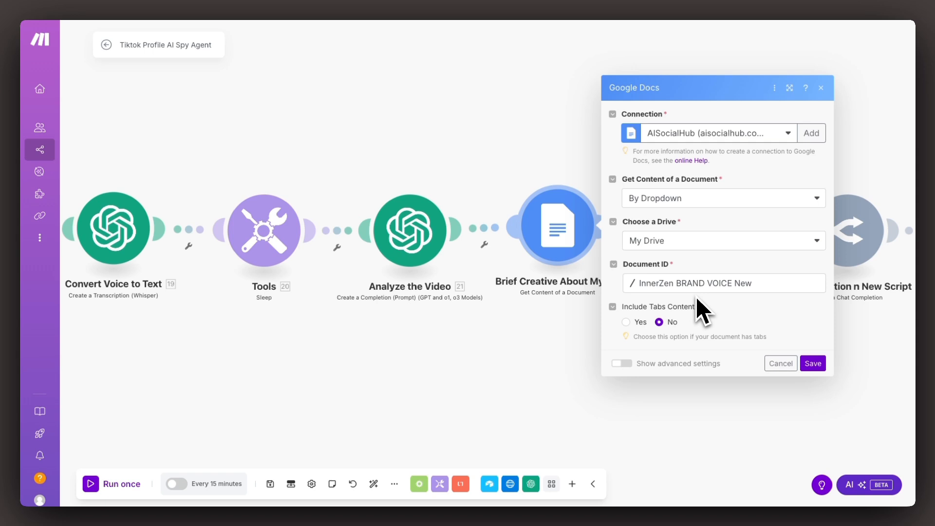
pyautogui.click(825, 369)
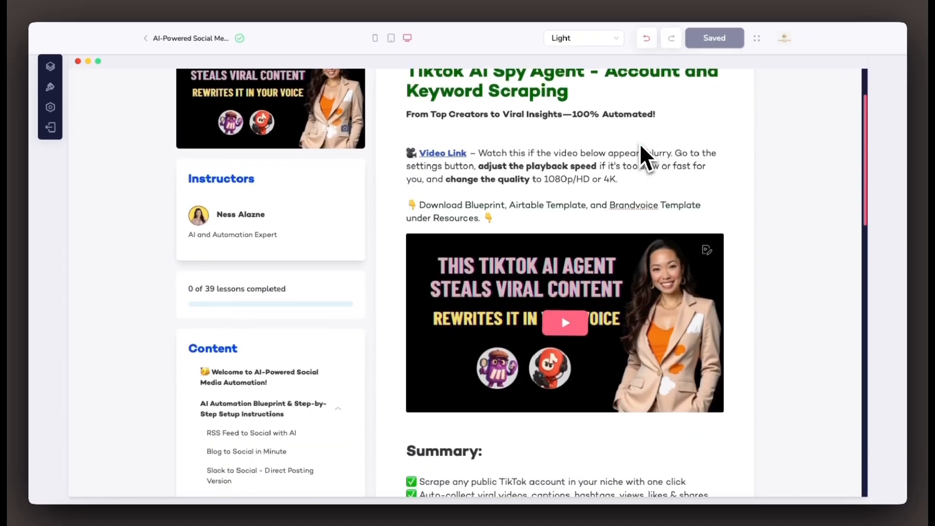
# - Switch to the course's Tiktok AI Spy Agent lesson page and look through its template download notes, video and summary
pyautogui.scroll(2, 643, 152)
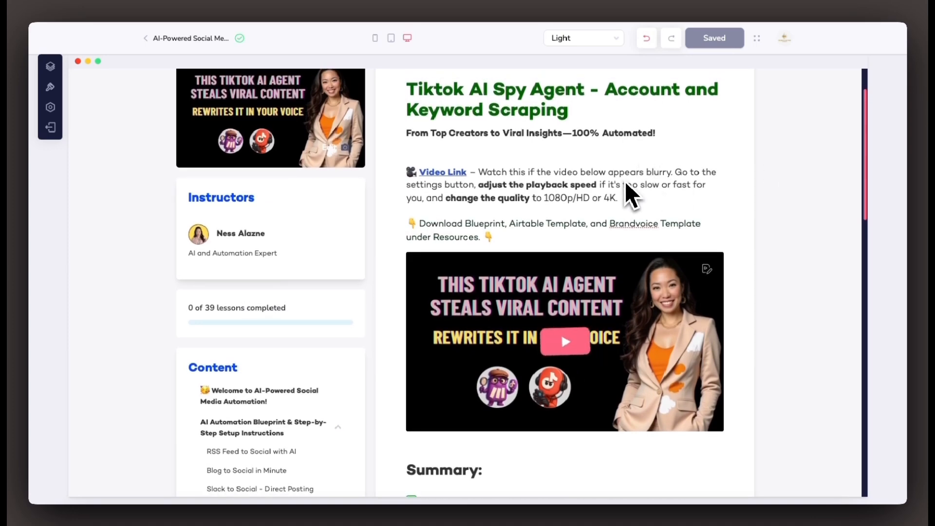
pyautogui.scroll(-5, 625, 183)
pyautogui.scroll(-9, 624, 182)
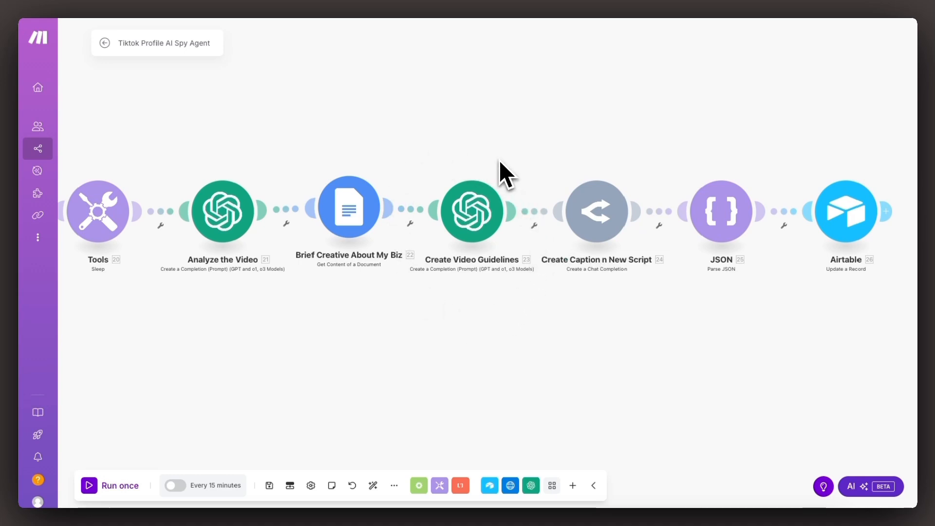
# - Back in Make, open the Create Video Guidelines module and review its model and the opening line of its prompt
pyautogui.scroll(2, 499, 161)
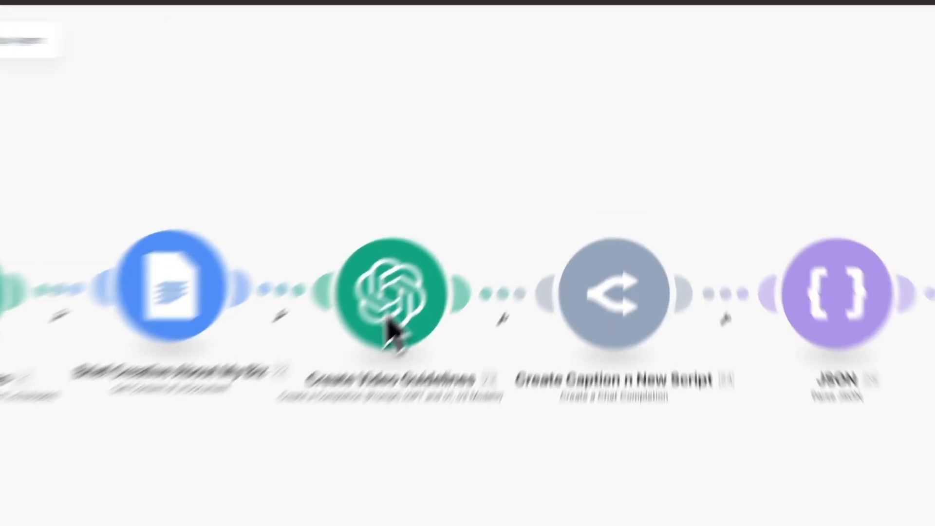
pyautogui.click(396, 325)
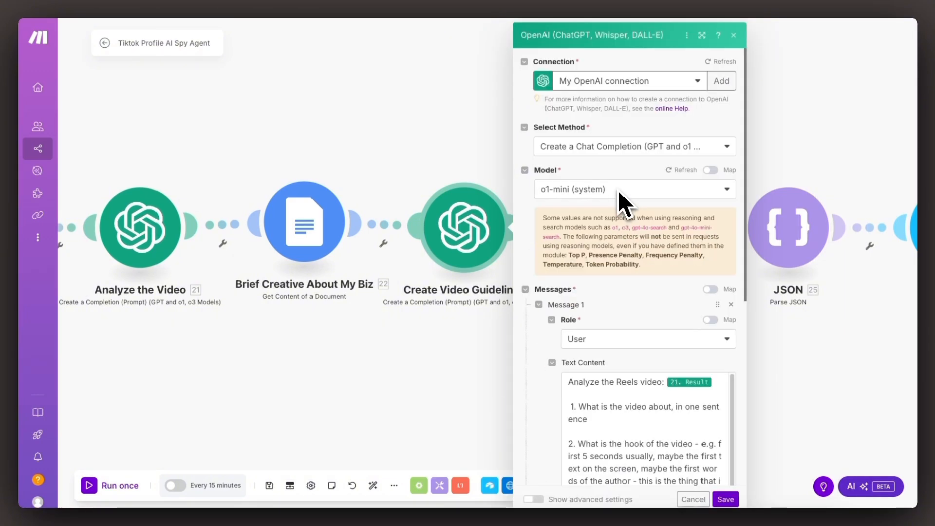
pyautogui.scroll(-1, 624, 420)
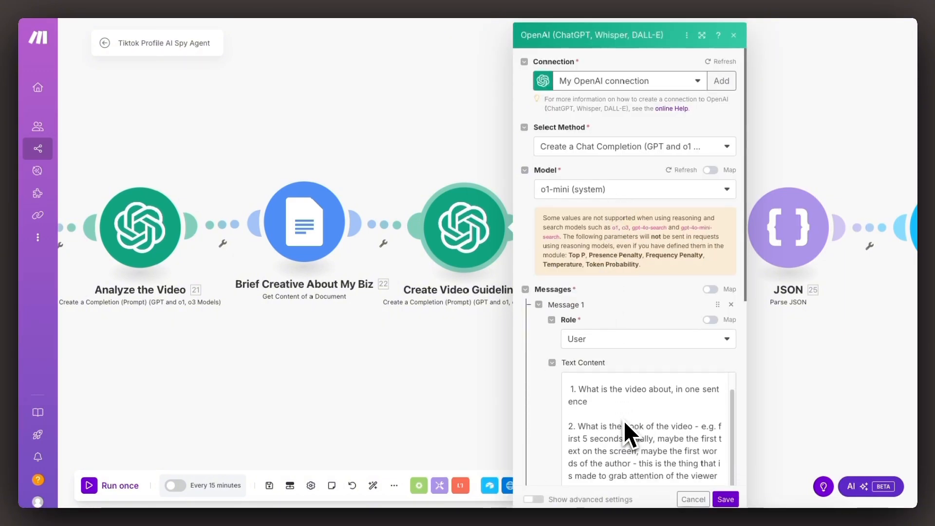
pyautogui.scroll(1, 624, 420)
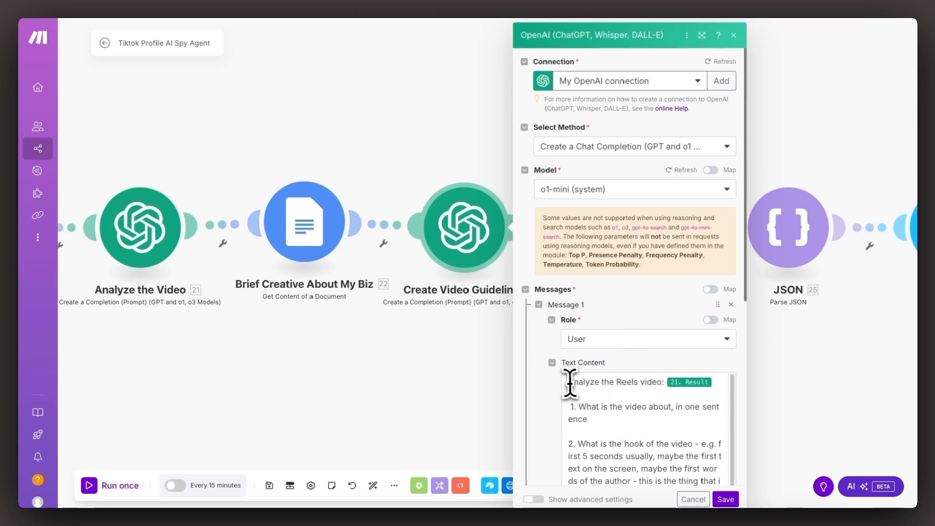
pyautogui.moveTo(612, 381); pyautogui.dragTo(643, 382)
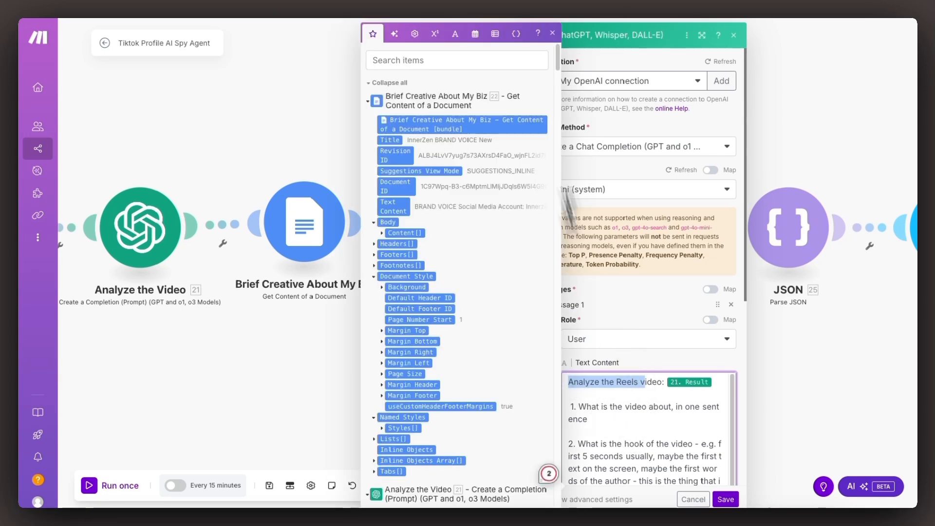
pyautogui.click(551, 33)
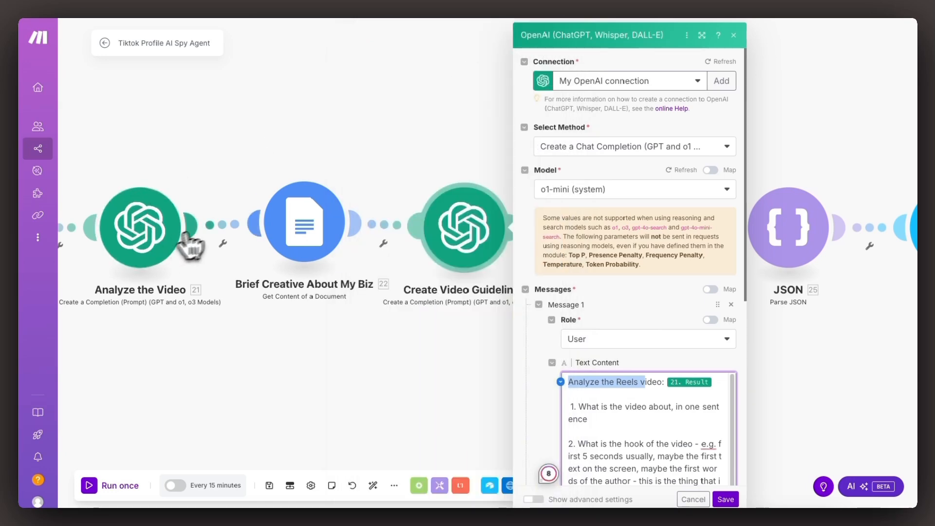
# - Read the Create Video Guidelines prompt from the mapped video analysis Result through the script and output format instructions, and save the module
pyautogui.click(654, 381)
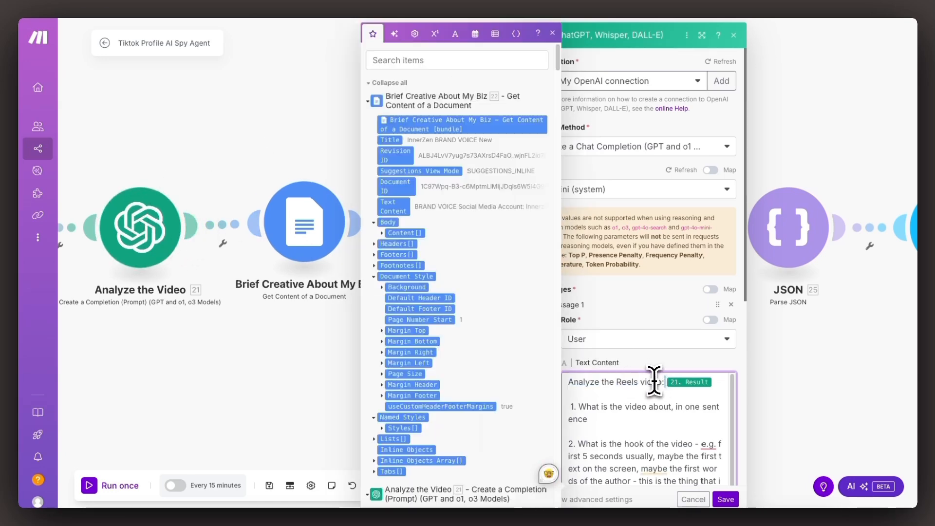
pyautogui.scroll(-8, 417, 232)
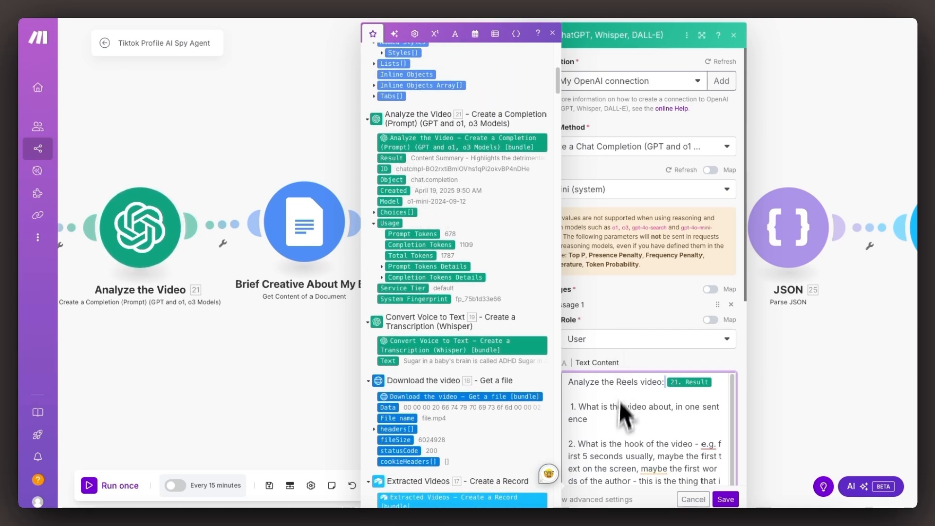
pyautogui.scroll(-1, 640, 435)
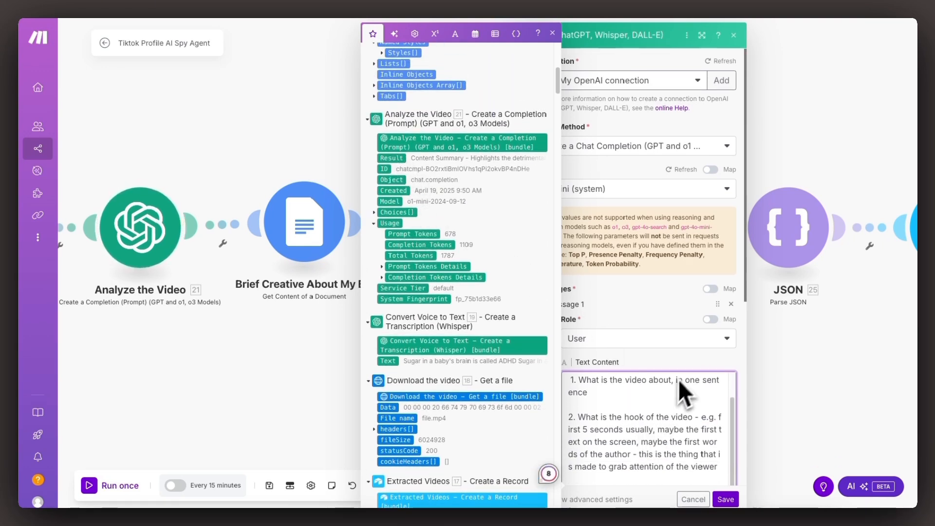
pyautogui.scroll(-4, 684, 382)
pyautogui.scroll(-2, 698, 400)
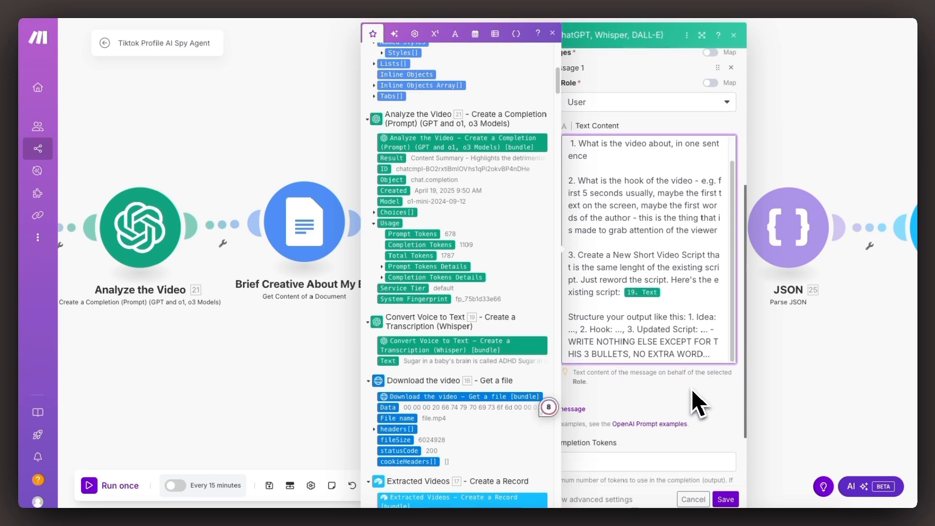
pyautogui.scroll(-1, 658, 276)
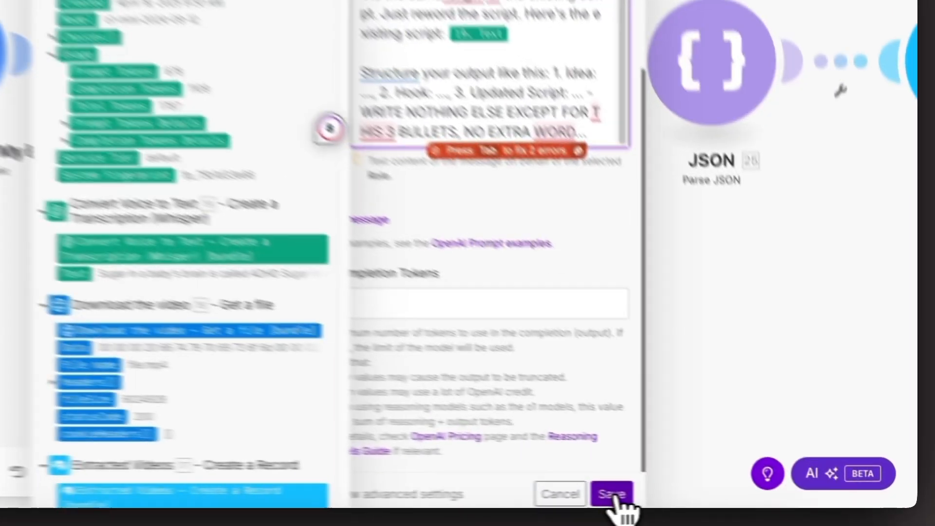
pyautogui.click(725, 500)
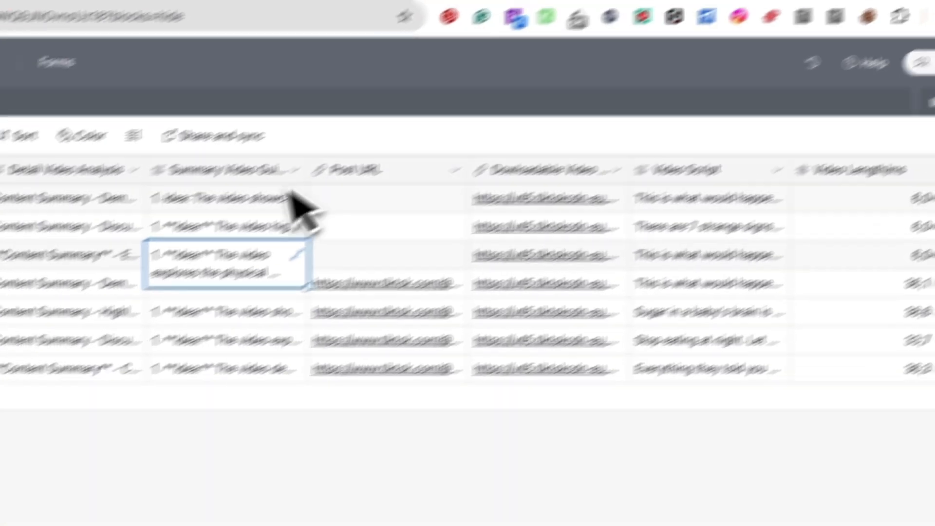
# - In Airtable, expand the first record's Summary Video Guidelines and read its idea, hook and updated script
pyautogui.click(136, 260)
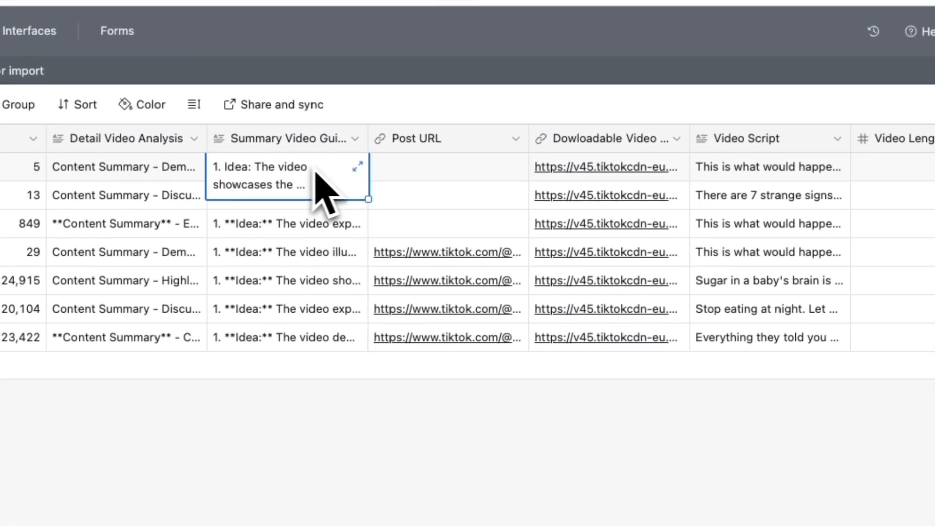
pyautogui.click(180, 256)
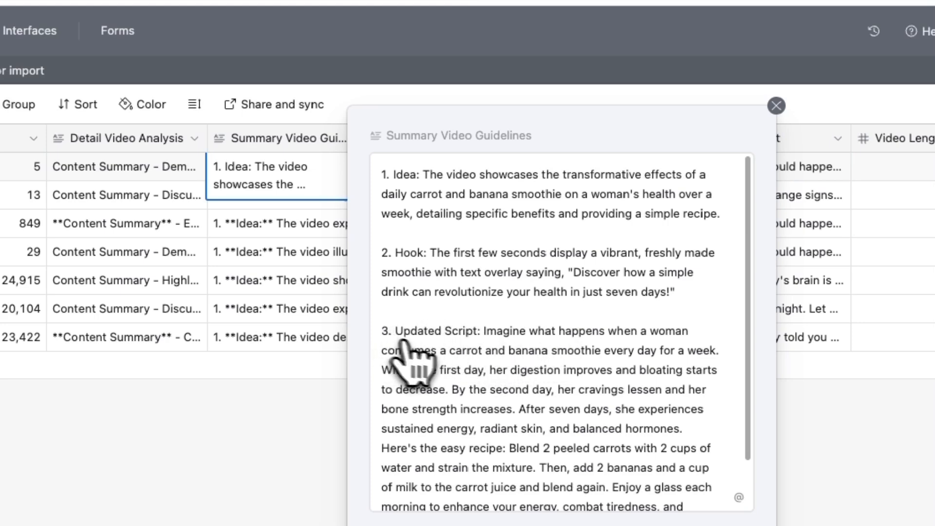
pyautogui.scroll(-1, 586, 363)
pyautogui.scroll(-3, 586, 363)
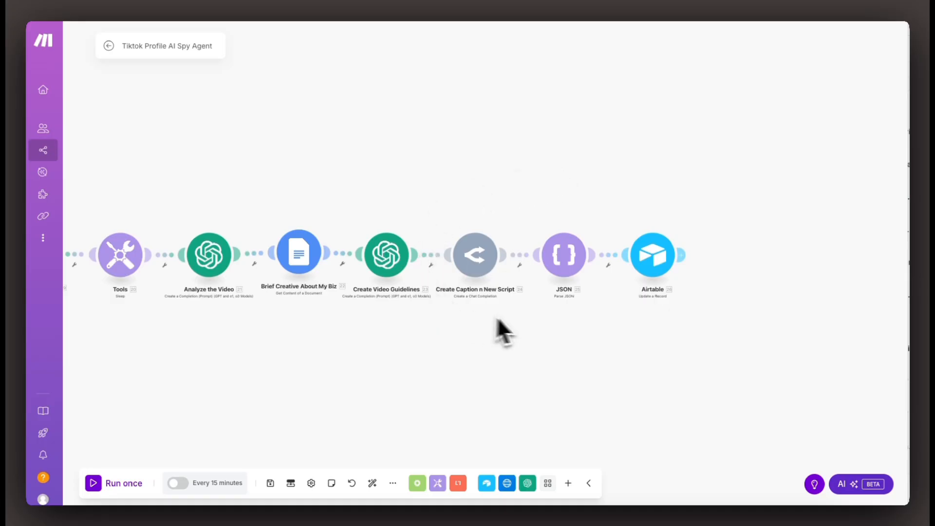
# - In Make, open the Create Caption n New Script module and review its four response components and mapped values
pyautogui.scroll(2, 482, 336)
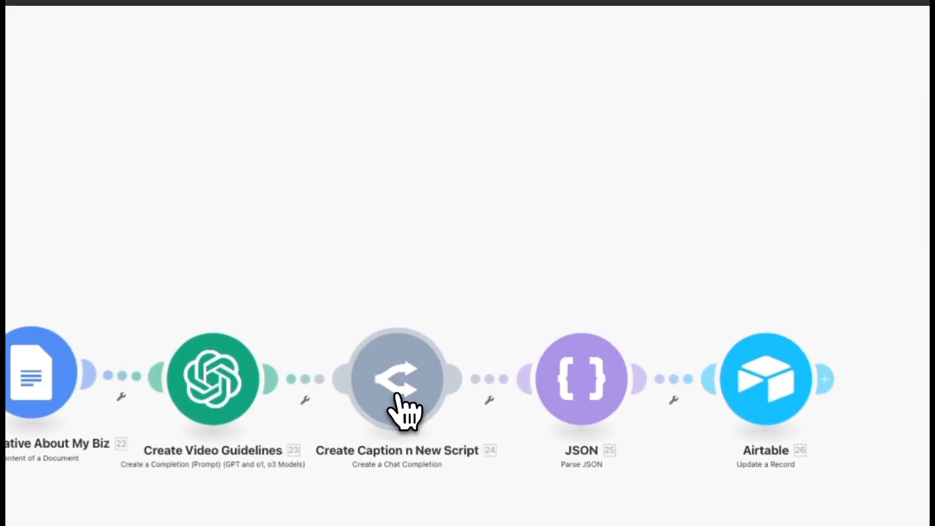
pyautogui.click(397, 394)
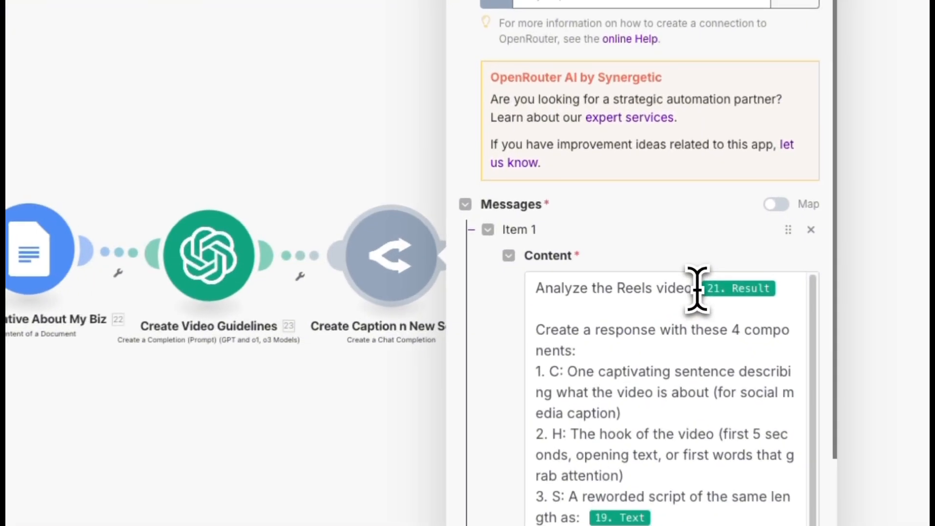
pyautogui.click(651, 257)
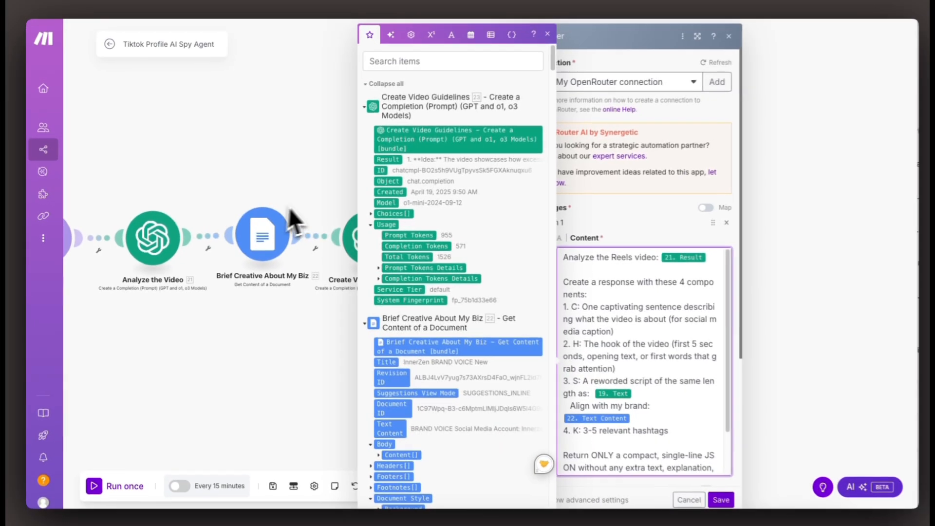
pyautogui.scroll(-10, 420, 253)
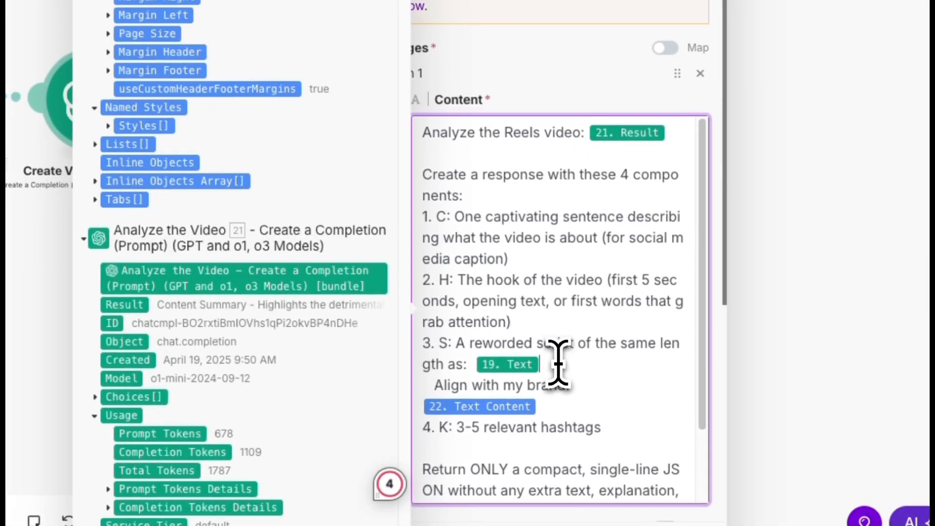
pyautogui.click(637, 392)
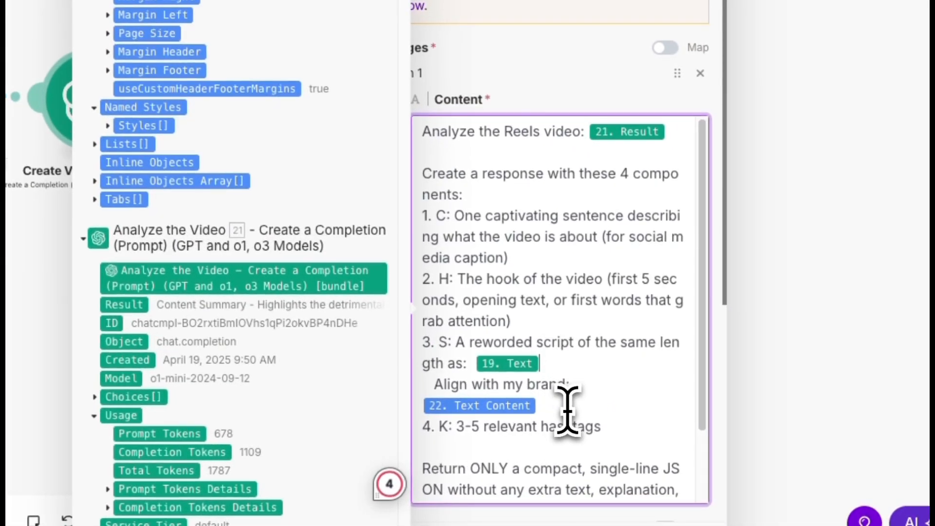
# - Review the caption prompt's single-line JSON output format, the role, model and fallback settings, and save the OpenRouter module
pyautogui.scroll(-2, 567, 409)
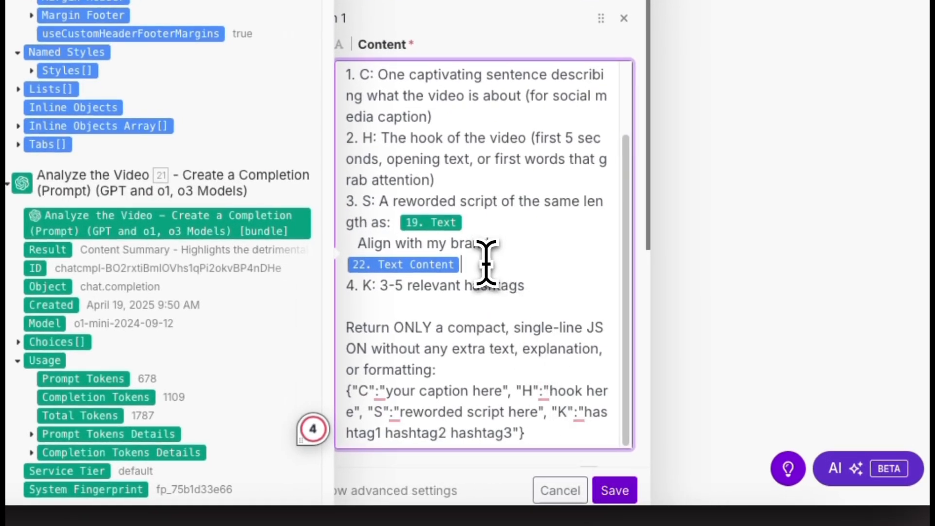
pyautogui.scroll(-5, 485, 262)
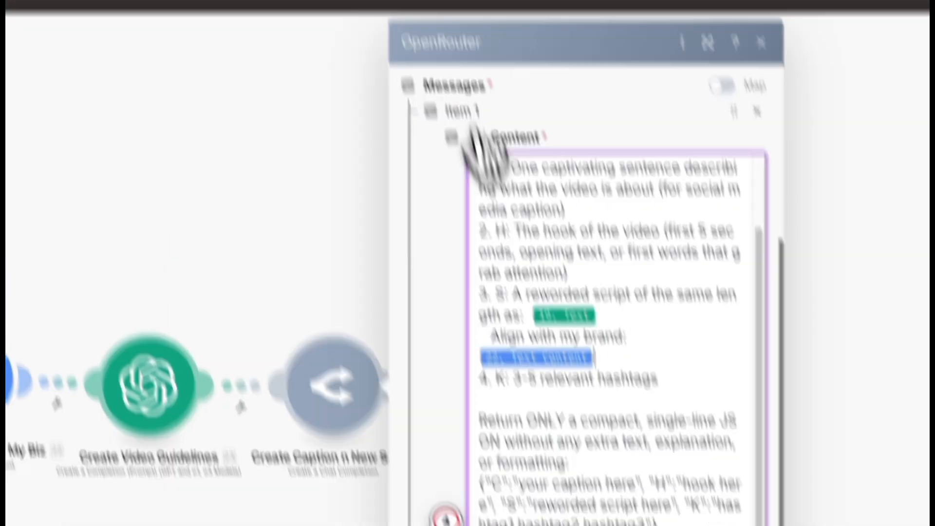
pyautogui.scroll(-2, 554, 407)
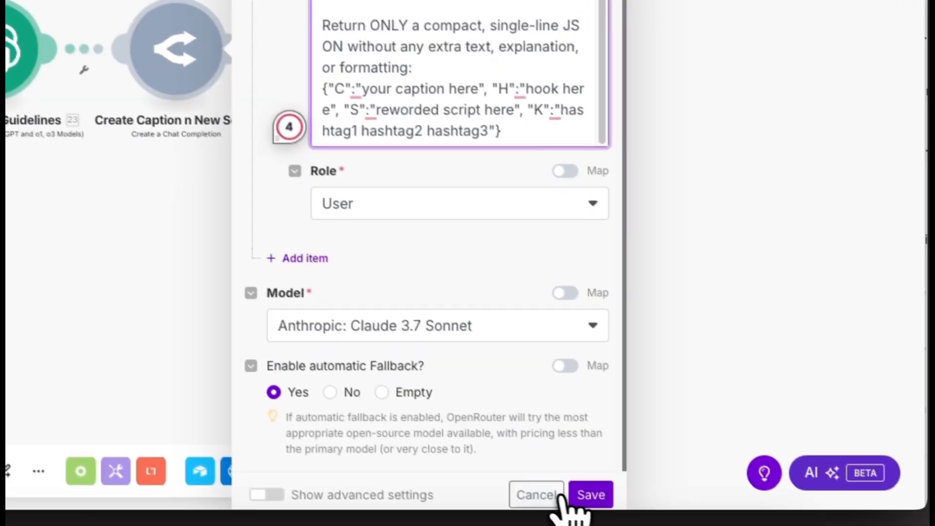
pyautogui.click(575, 493)
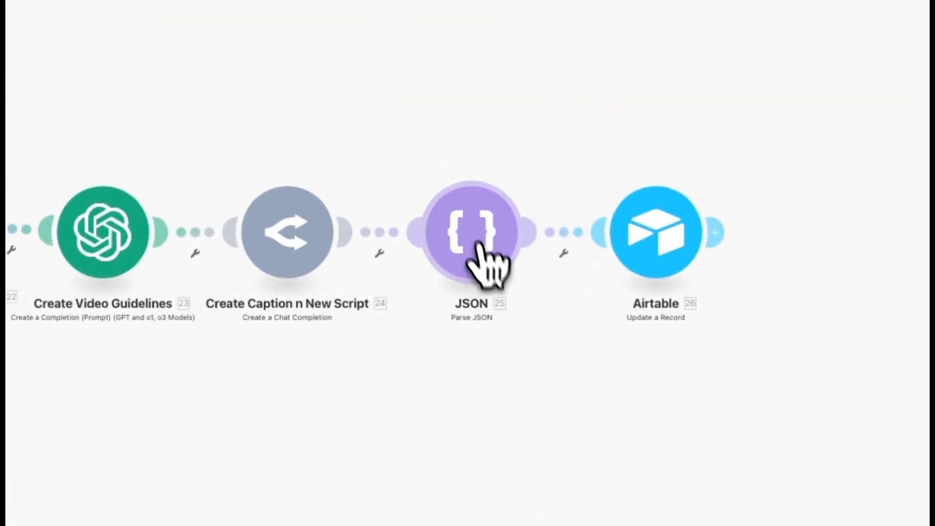
# - Check the Parse JSON module's JSON string mapping against Message Content under Choices[] of Create Caption n New Script, and save the module
pyautogui.click(495, 248)
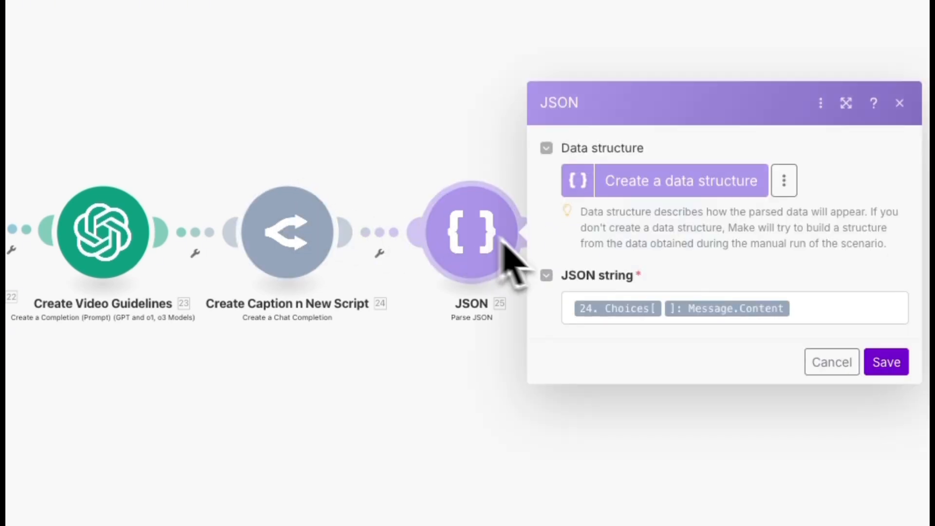
pyautogui.click(679, 307)
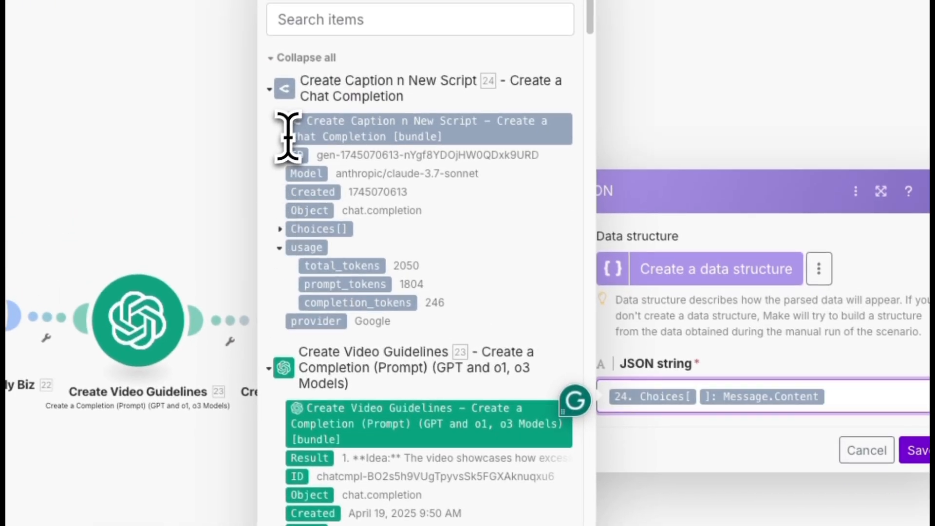
pyautogui.click(281, 228)
pyautogui.click(292, 248)
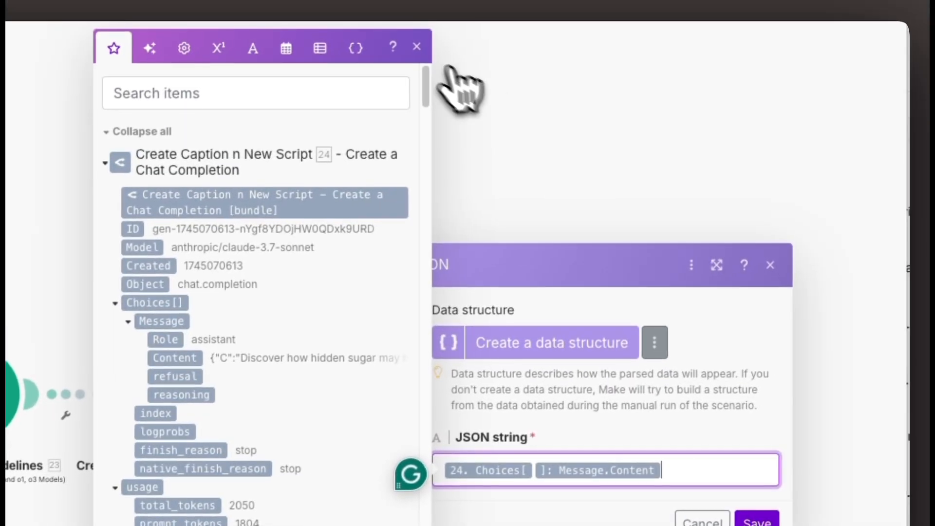
pyautogui.click(416, 41)
pyautogui.click(756, 459)
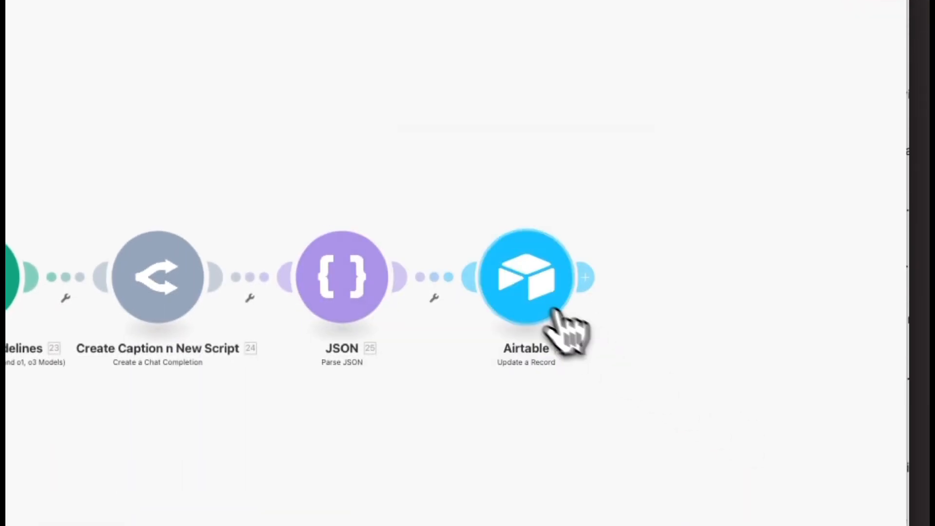
# - Open the final Airtable Update a Record module and check its Record ID mapping against the ID from Extracted Videos
pyautogui.click(527, 292)
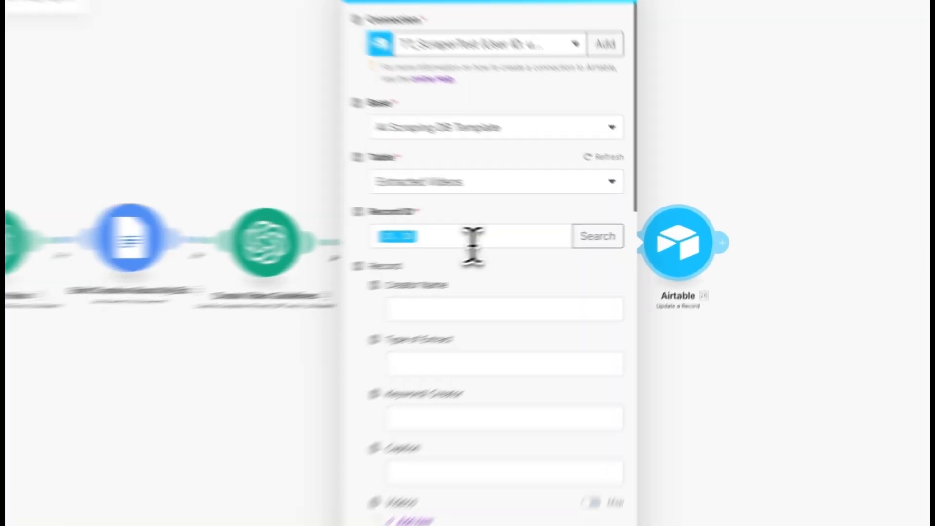
pyautogui.click(510, 239)
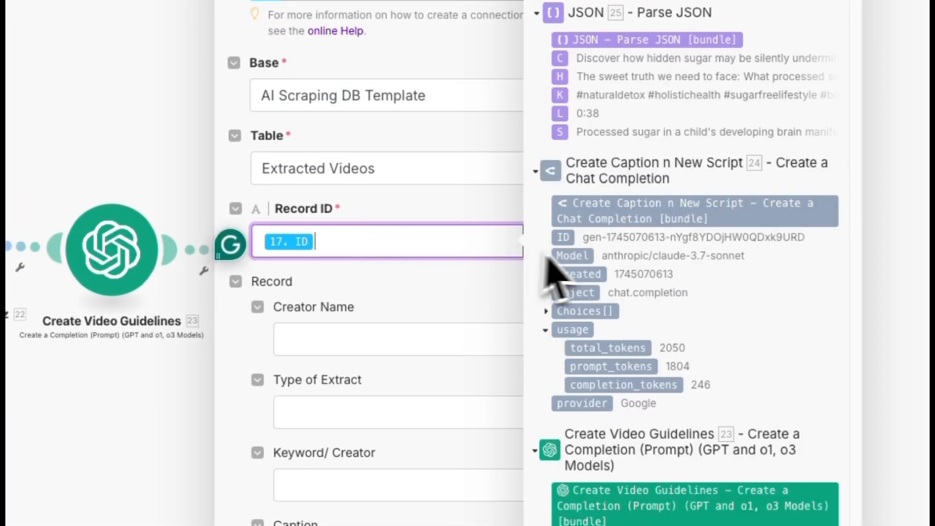
pyautogui.scroll(-15, 652, 297)
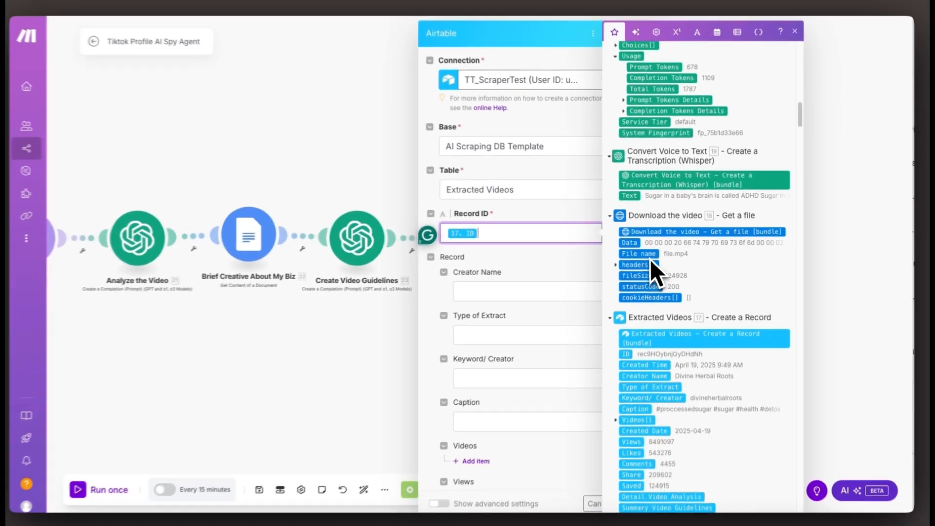
pyautogui.scroll(-7, 589, 275)
pyautogui.scroll(5, 589, 275)
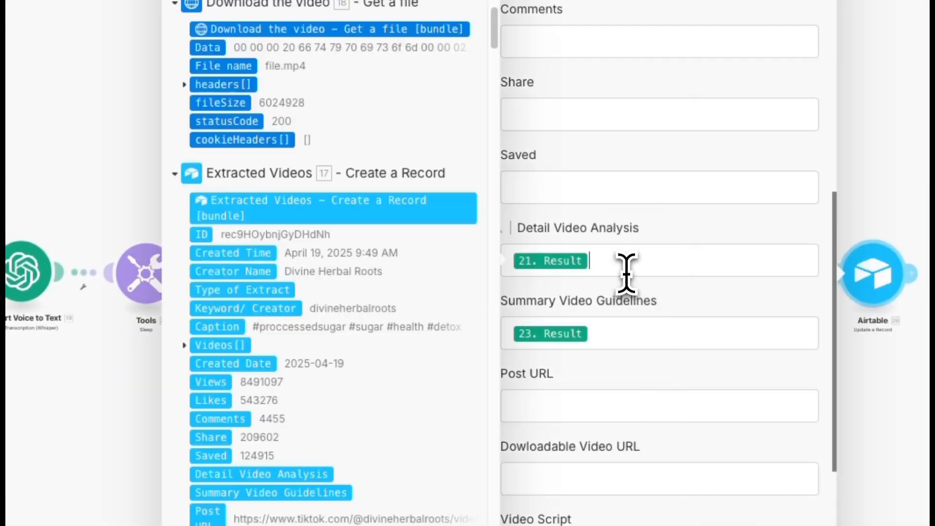
# - Check the Detail Video Analysis mapping against Analyze the Video's Result and Summary Video Guidelines against Create Video Guidelines' Result
pyautogui.click(623, 271)
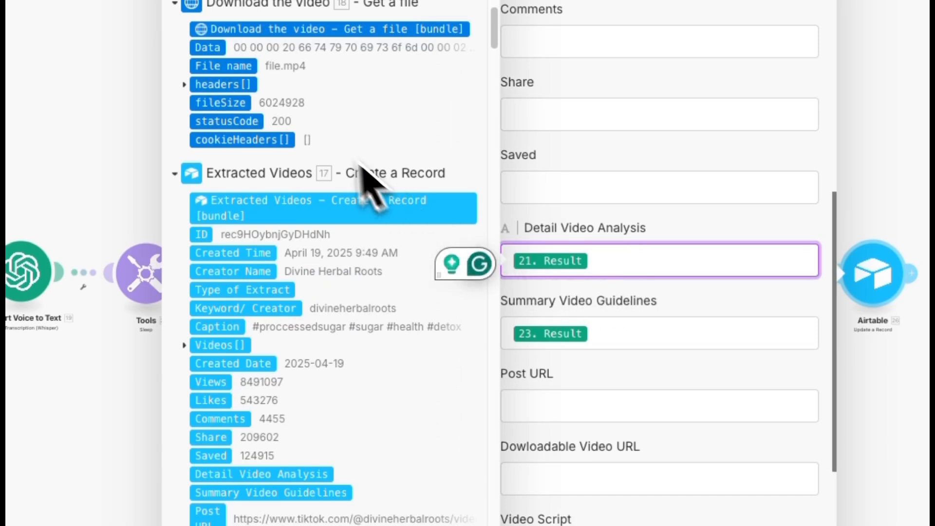
pyautogui.scroll(10, 309, 136)
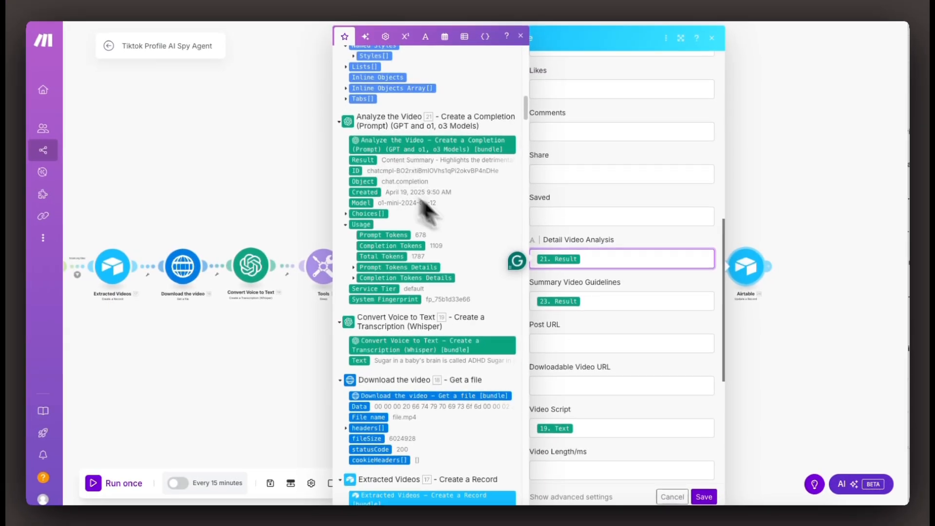
pyautogui.click(600, 297)
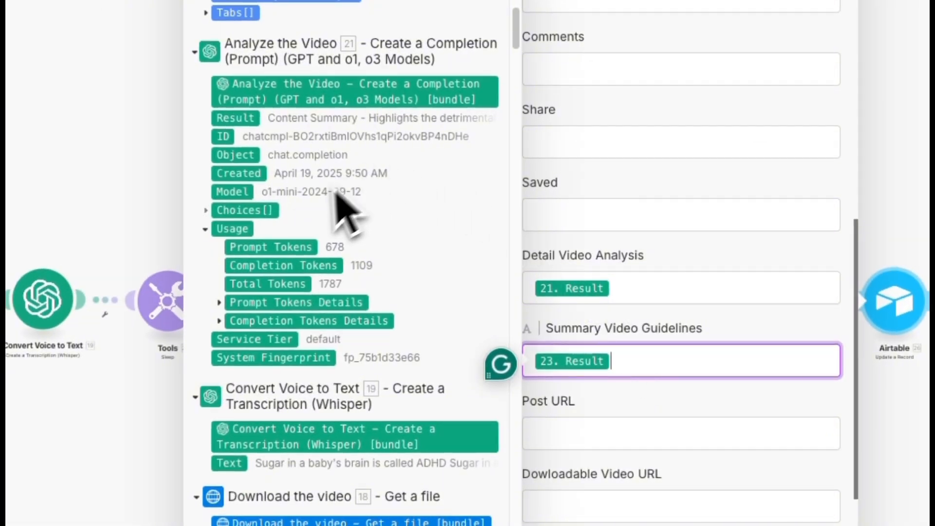
pyautogui.scroll(15, 314, 247)
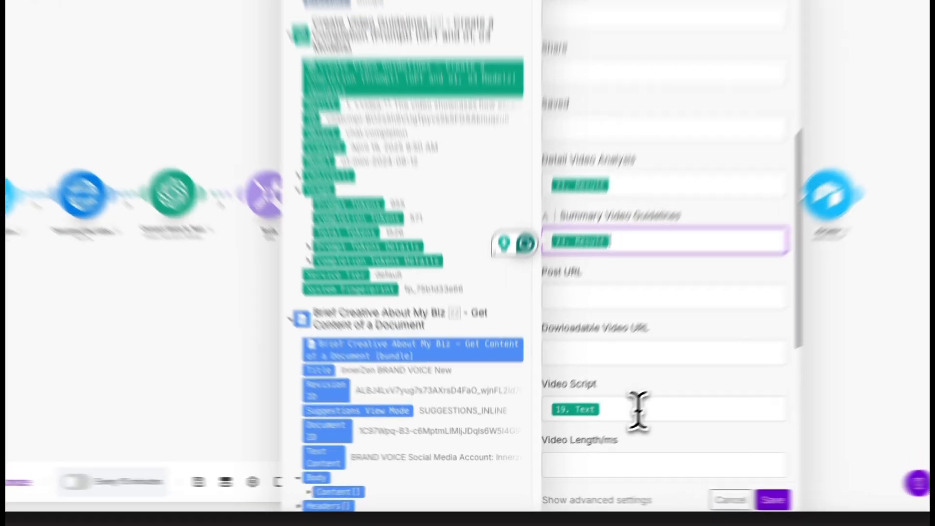
# - Check the Video Script field's mapping against the Text output of Convert Voice to Text
pyautogui.click(600, 428)
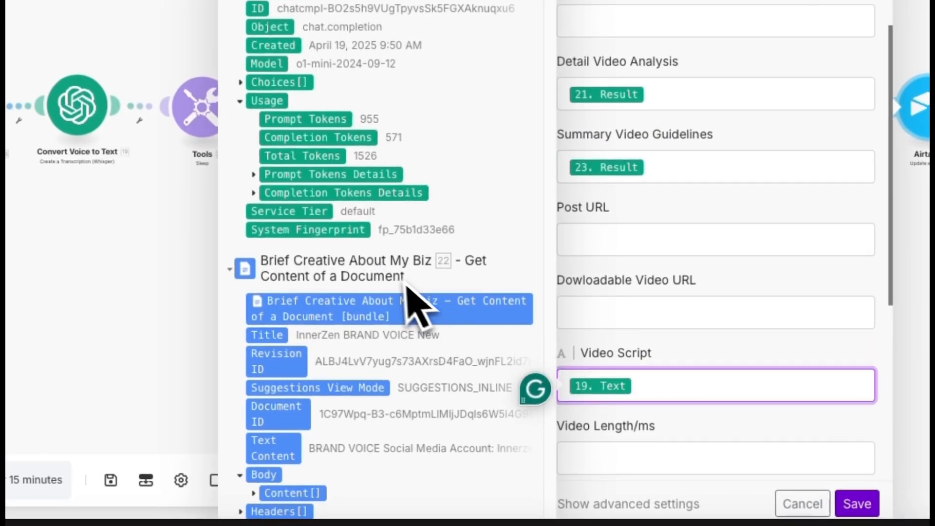
pyautogui.scroll(-15, 409, 302)
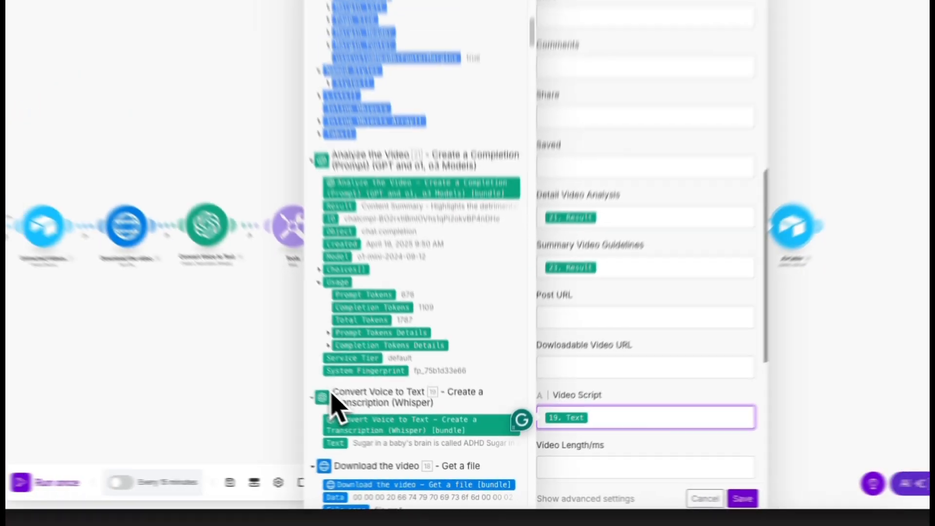
pyautogui.scroll(-3, 341, 404)
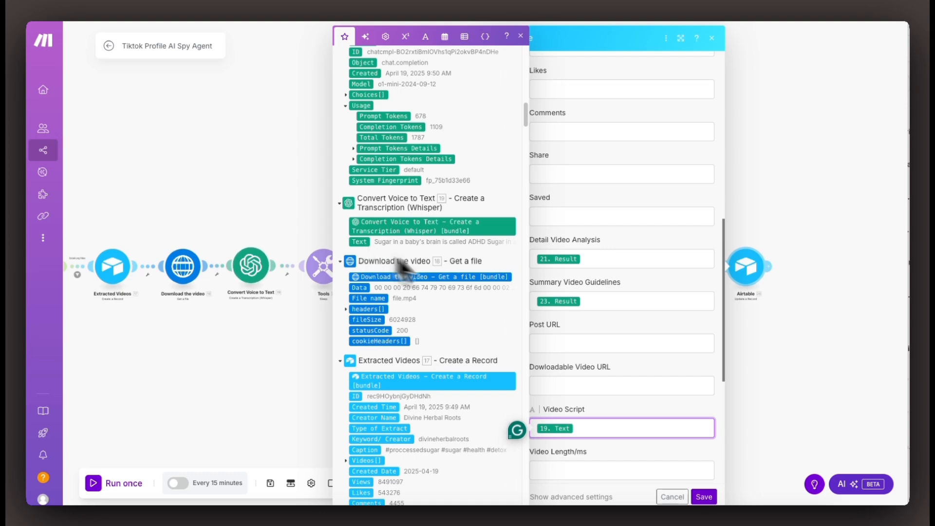
pyautogui.scroll(-5, 633, 350)
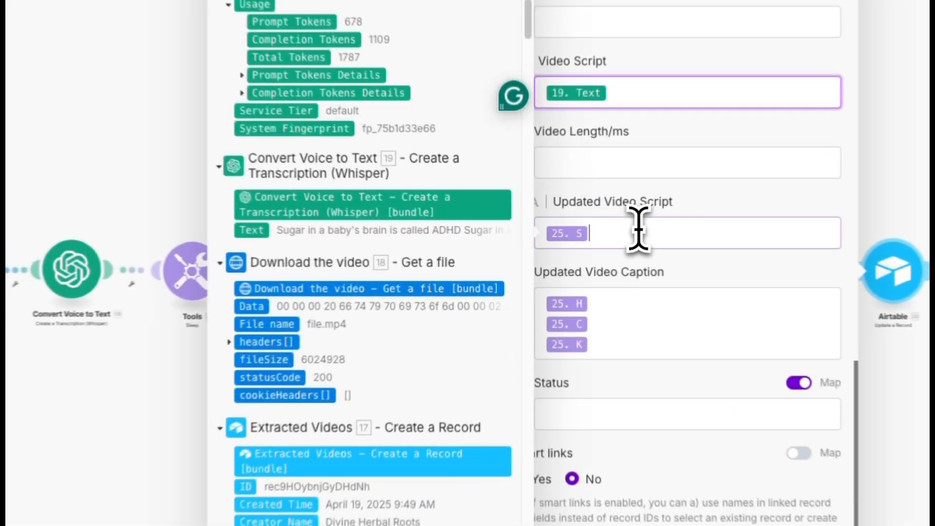
# - Check the Updated Video Script mapping to S and Updated Video Caption to H, C and K from Parse JSON, and save the module
pyautogui.click(594, 238)
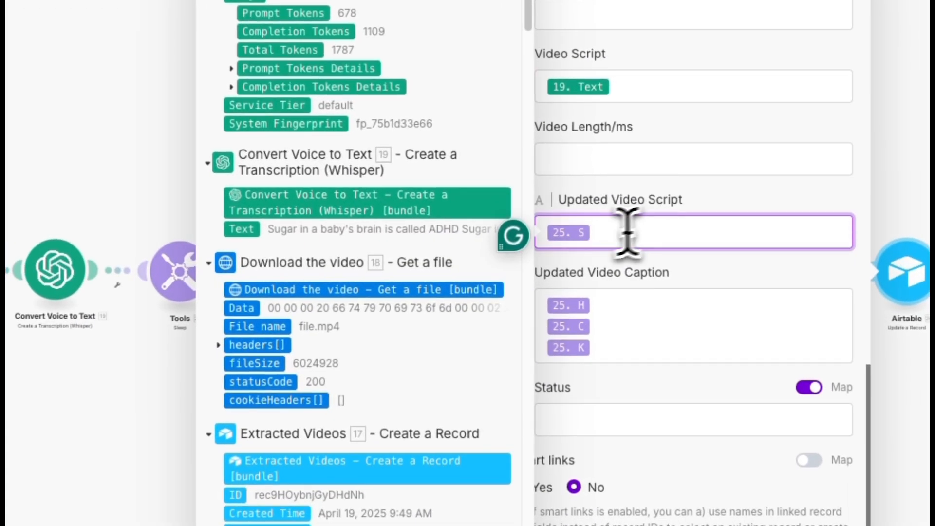
pyautogui.scroll(-8, 309, 309)
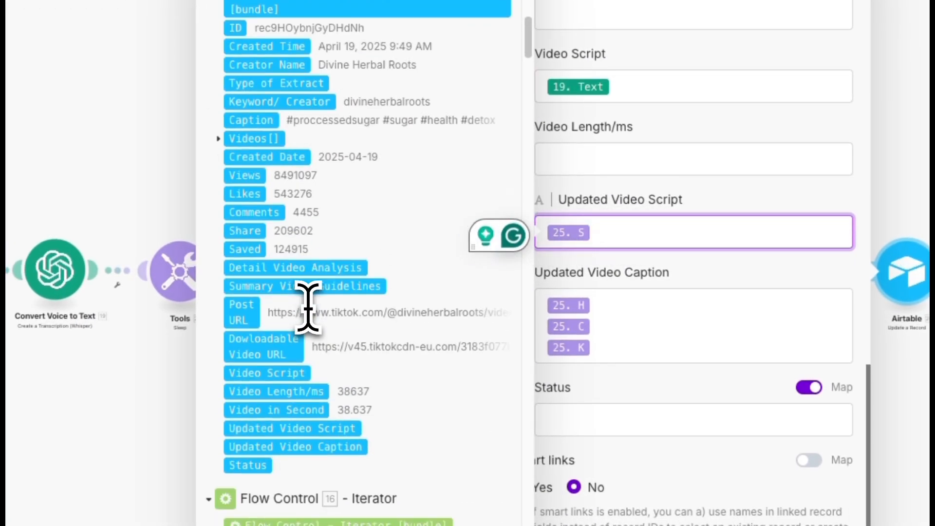
pyautogui.scroll(10, 308, 309)
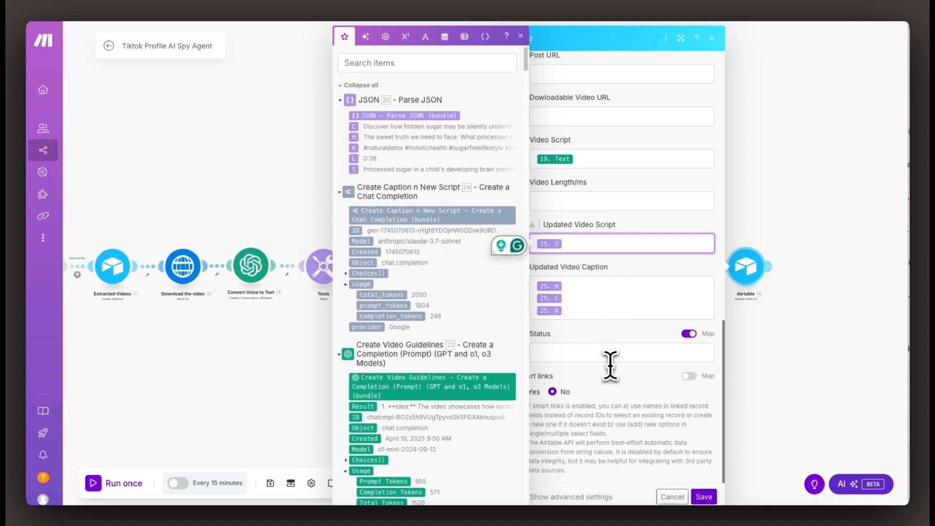
pyautogui.scroll(2, 672, 360)
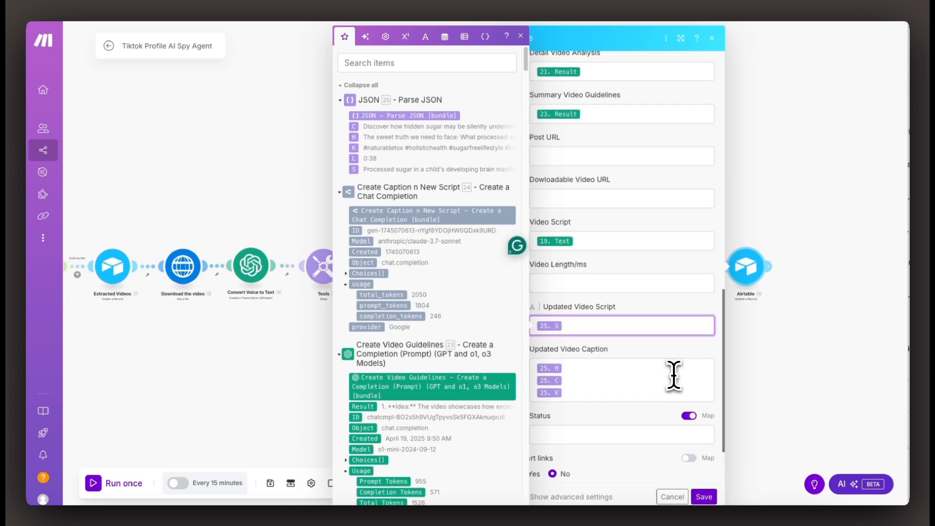
pyautogui.click(705, 497)
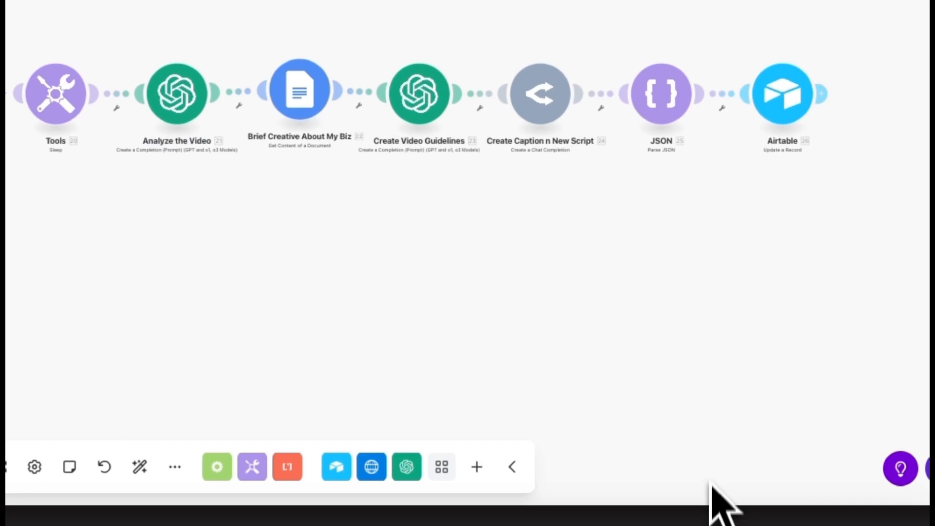
pyautogui.scroll(-5, 517, 346)
pyautogui.moveTo(432, 343); pyautogui.dragTo(523, 163)
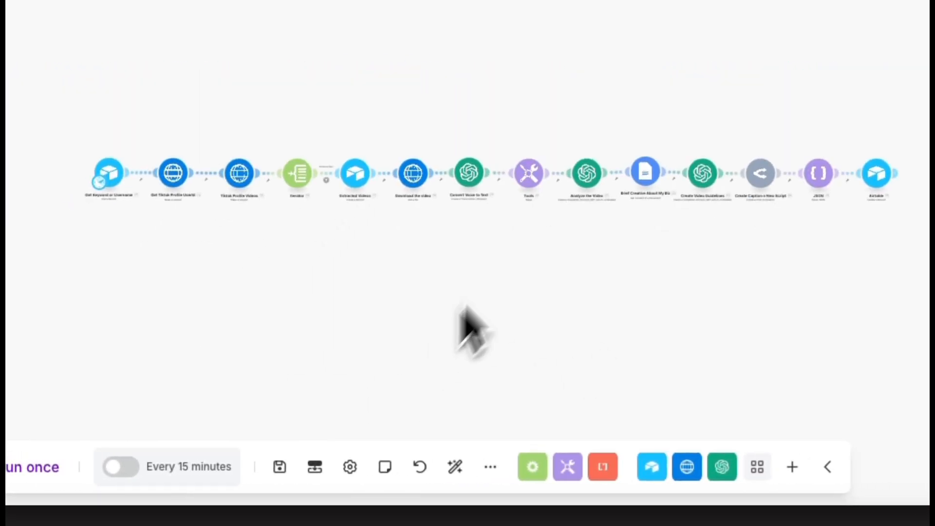
pyautogui.scroll(3, 465, 304)
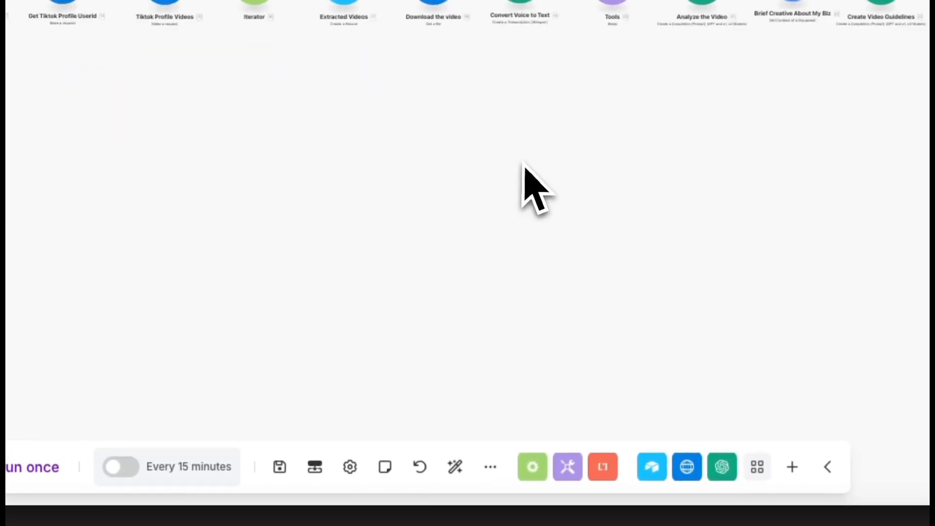